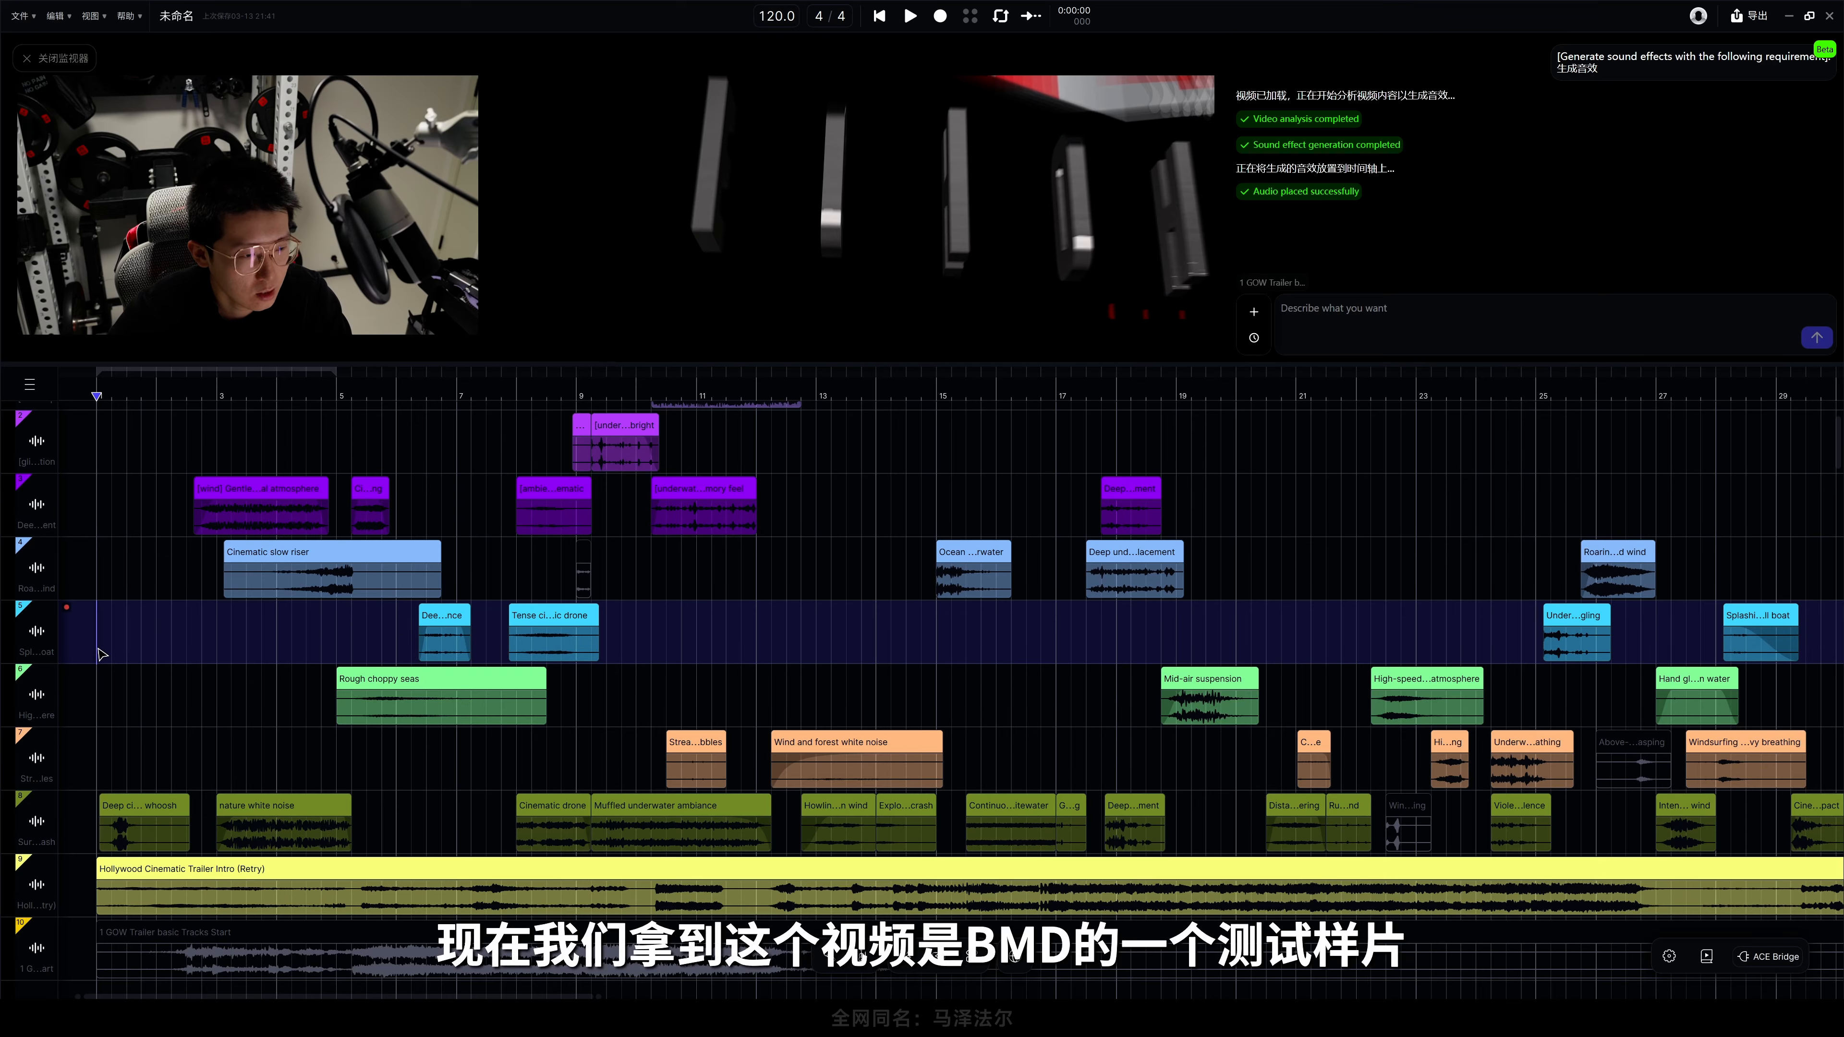
- Switch to DaVinci Resolve and play the 5 GOW Trailer to Render timeline from its start, then recheck the opening frames
scroll(395, 578, left, 1)
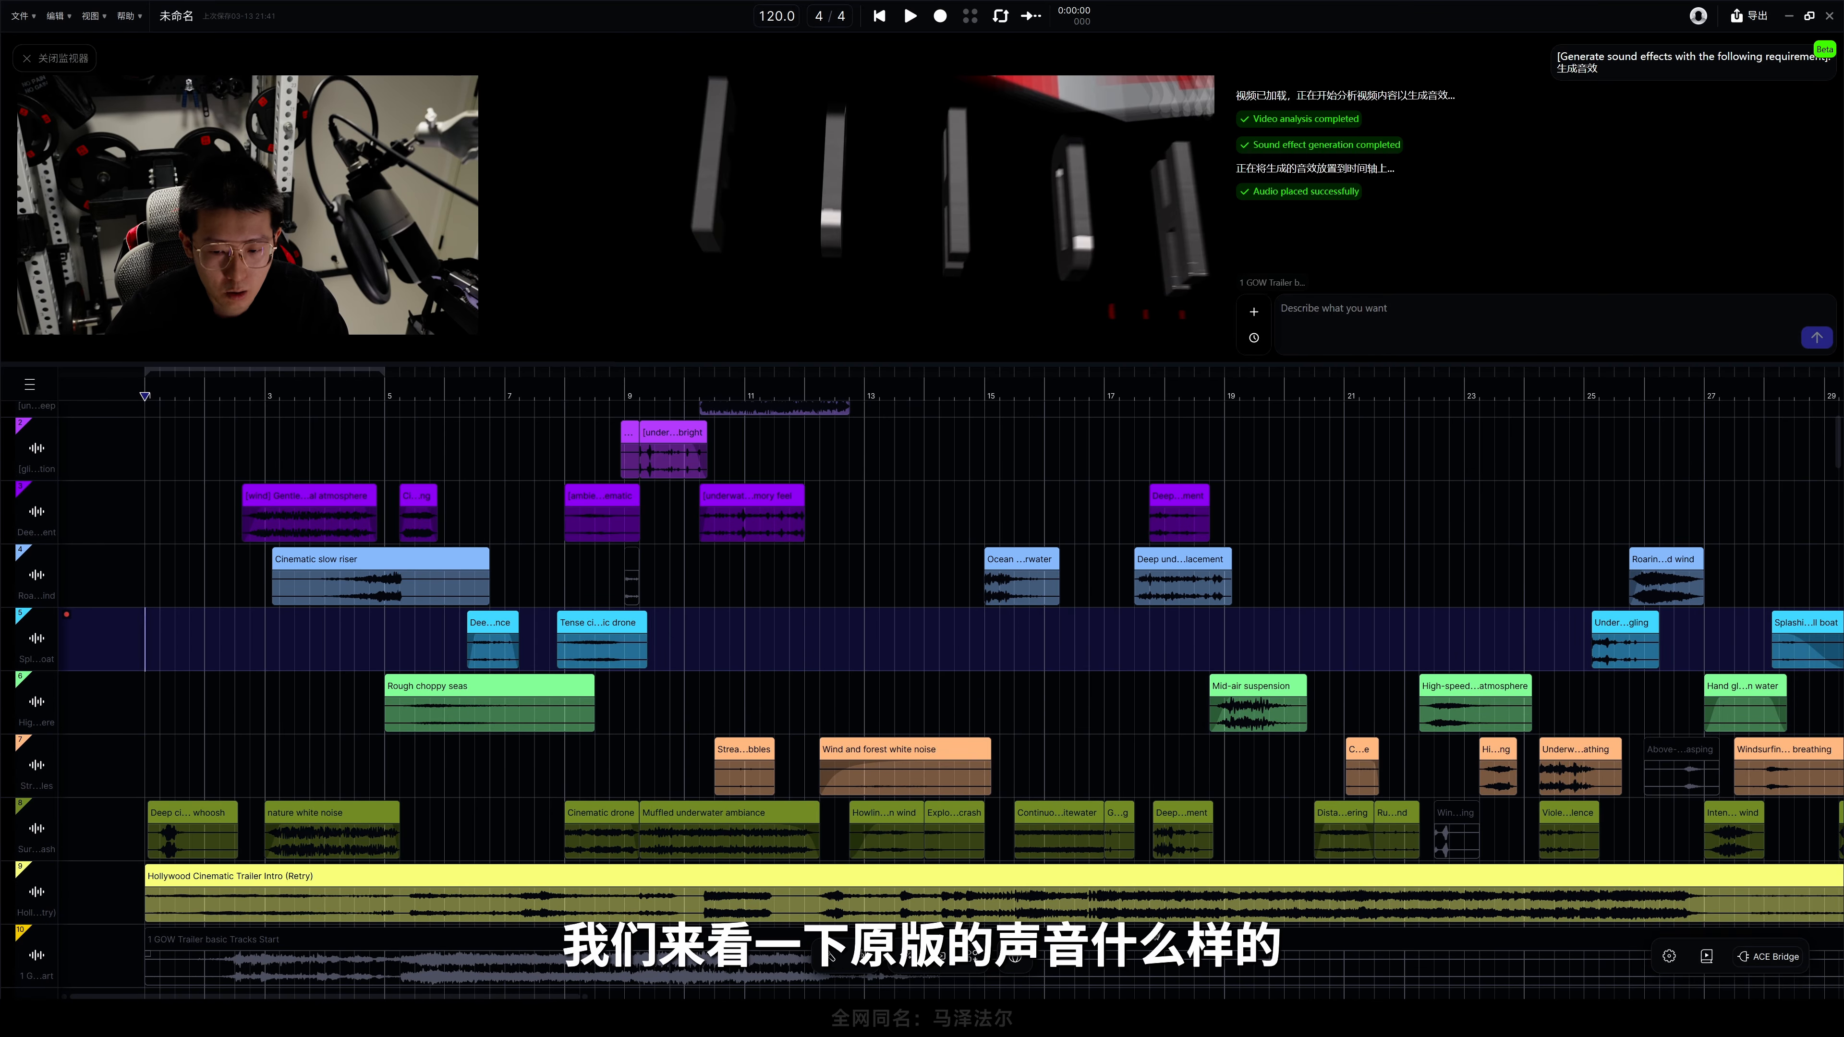
key(alt+Tab)
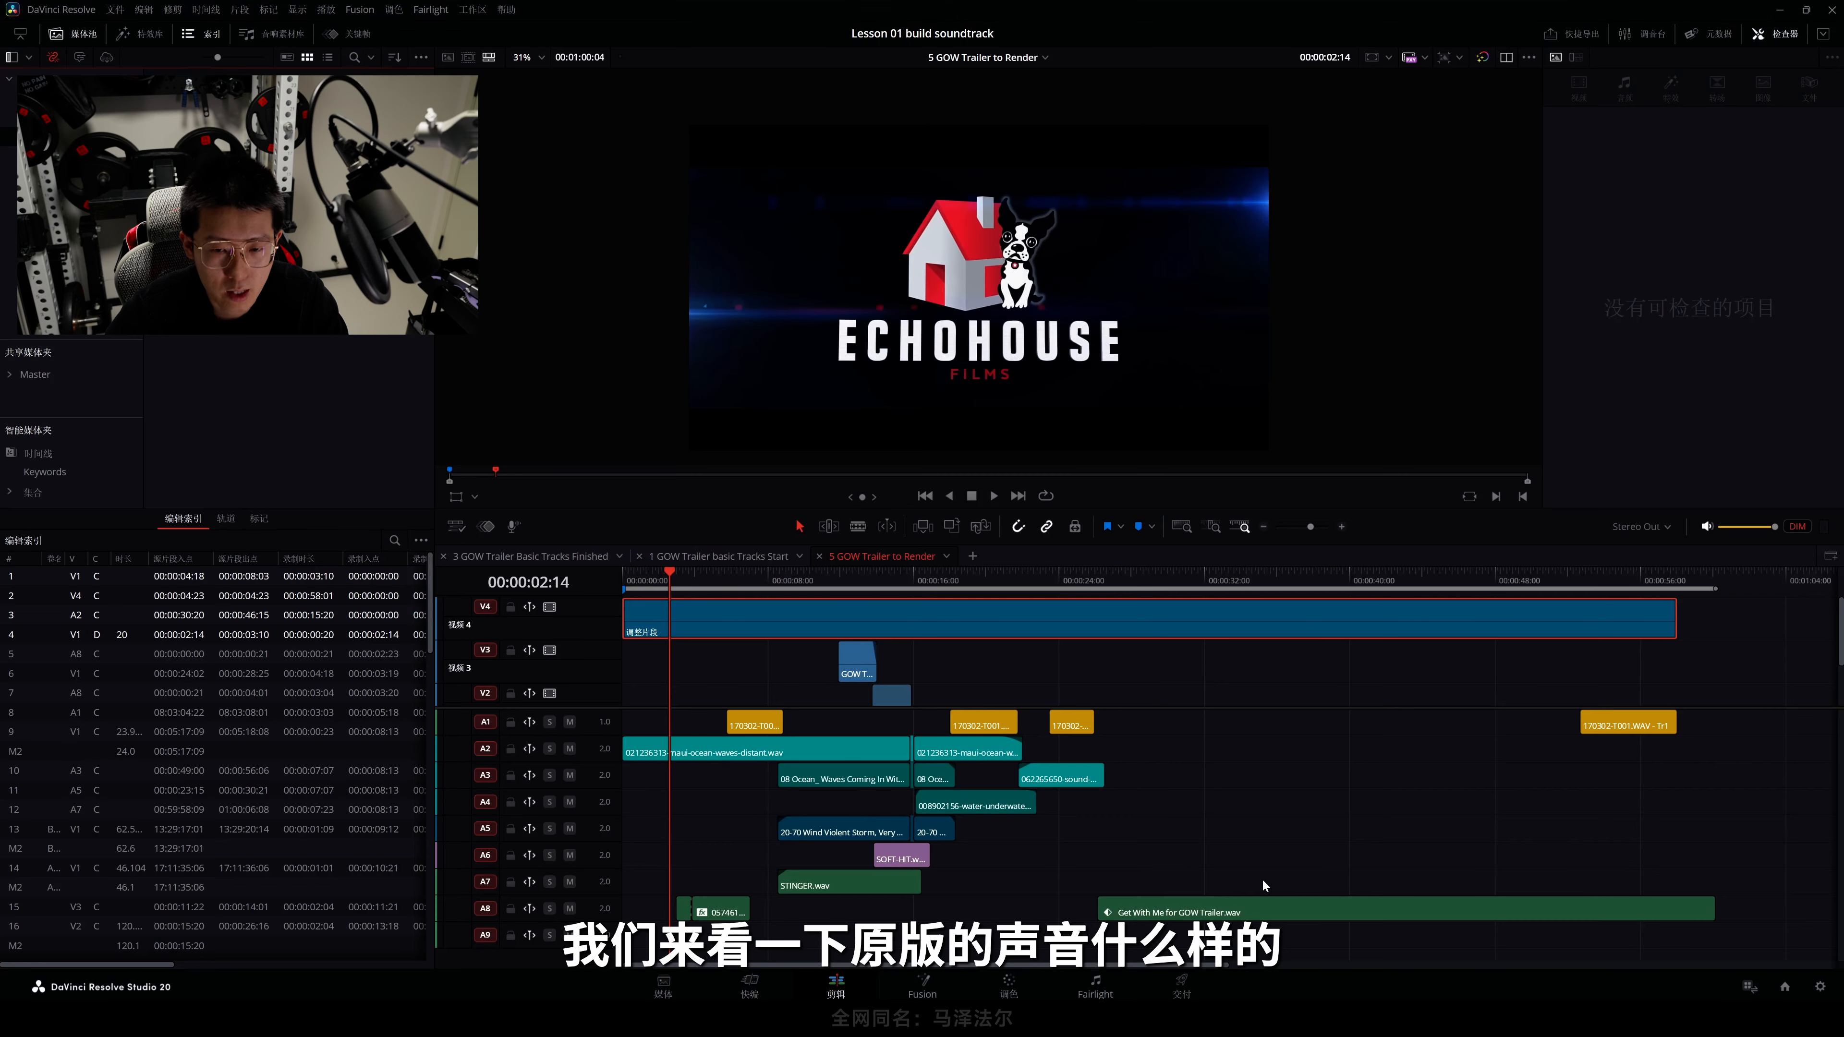
click(629, 579)
key(space)
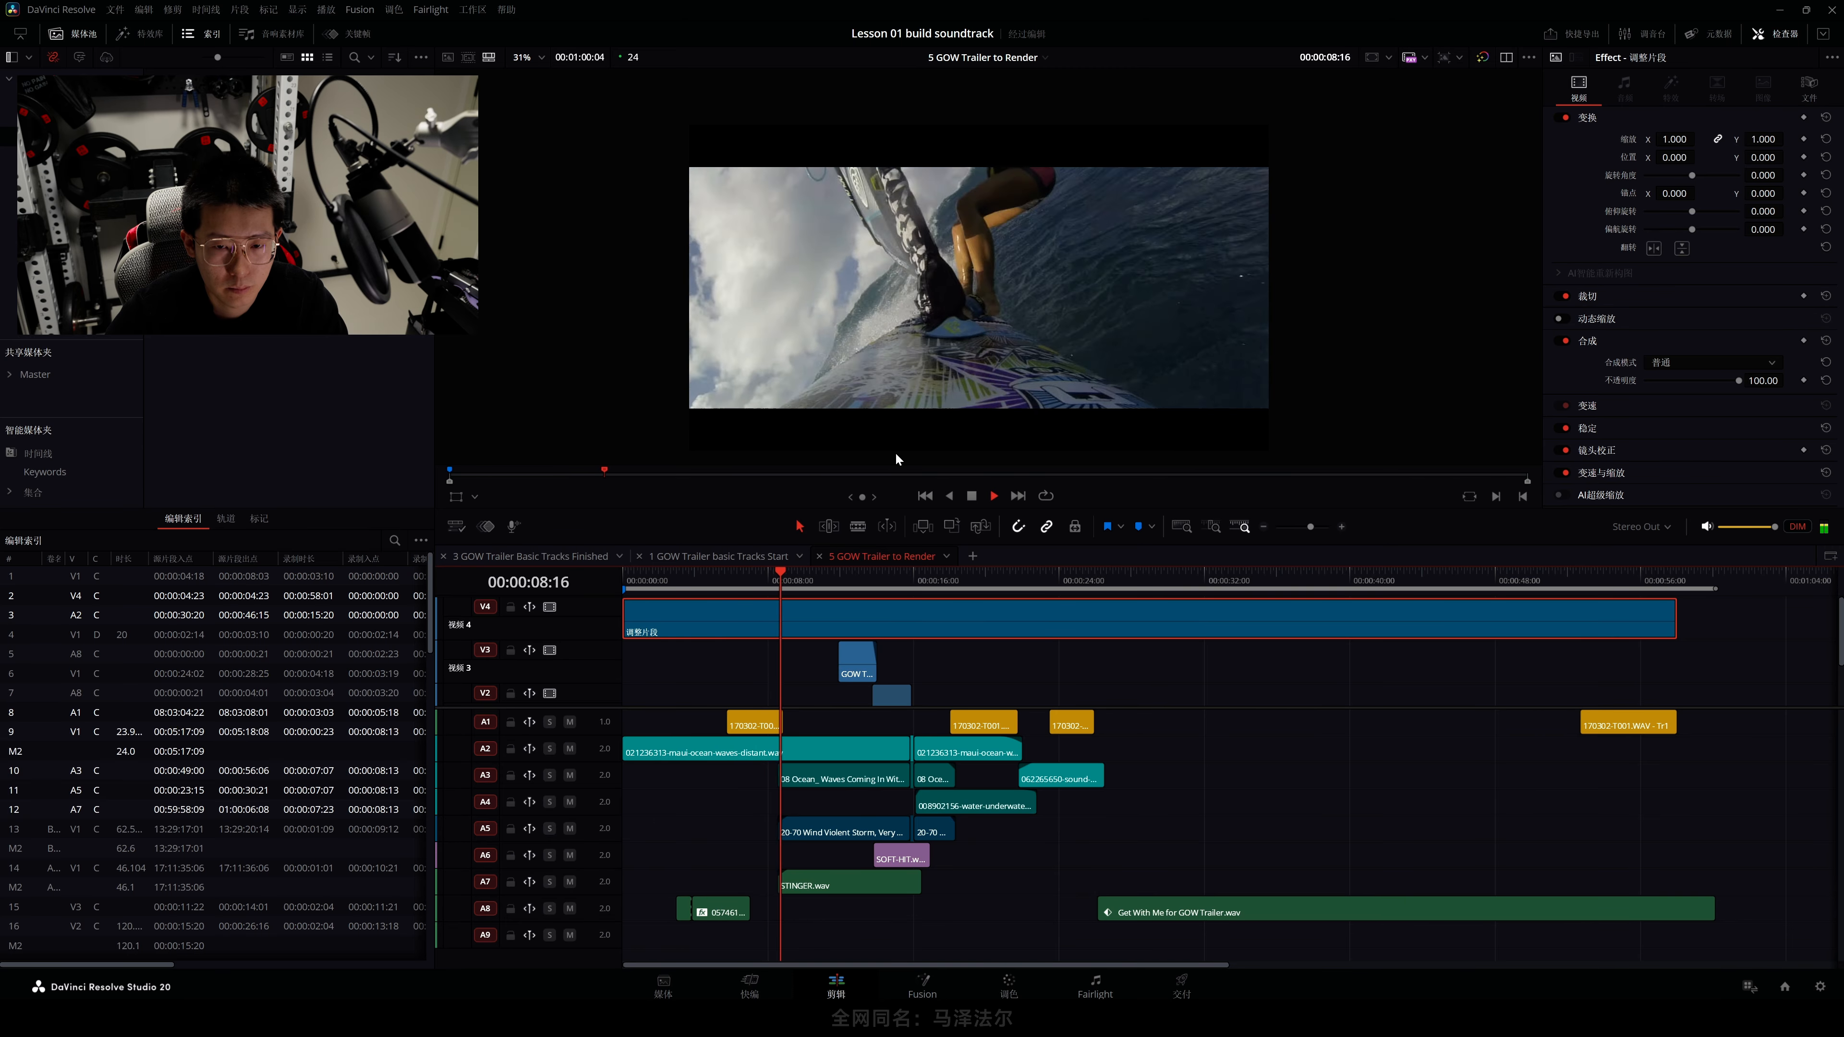
key(space)
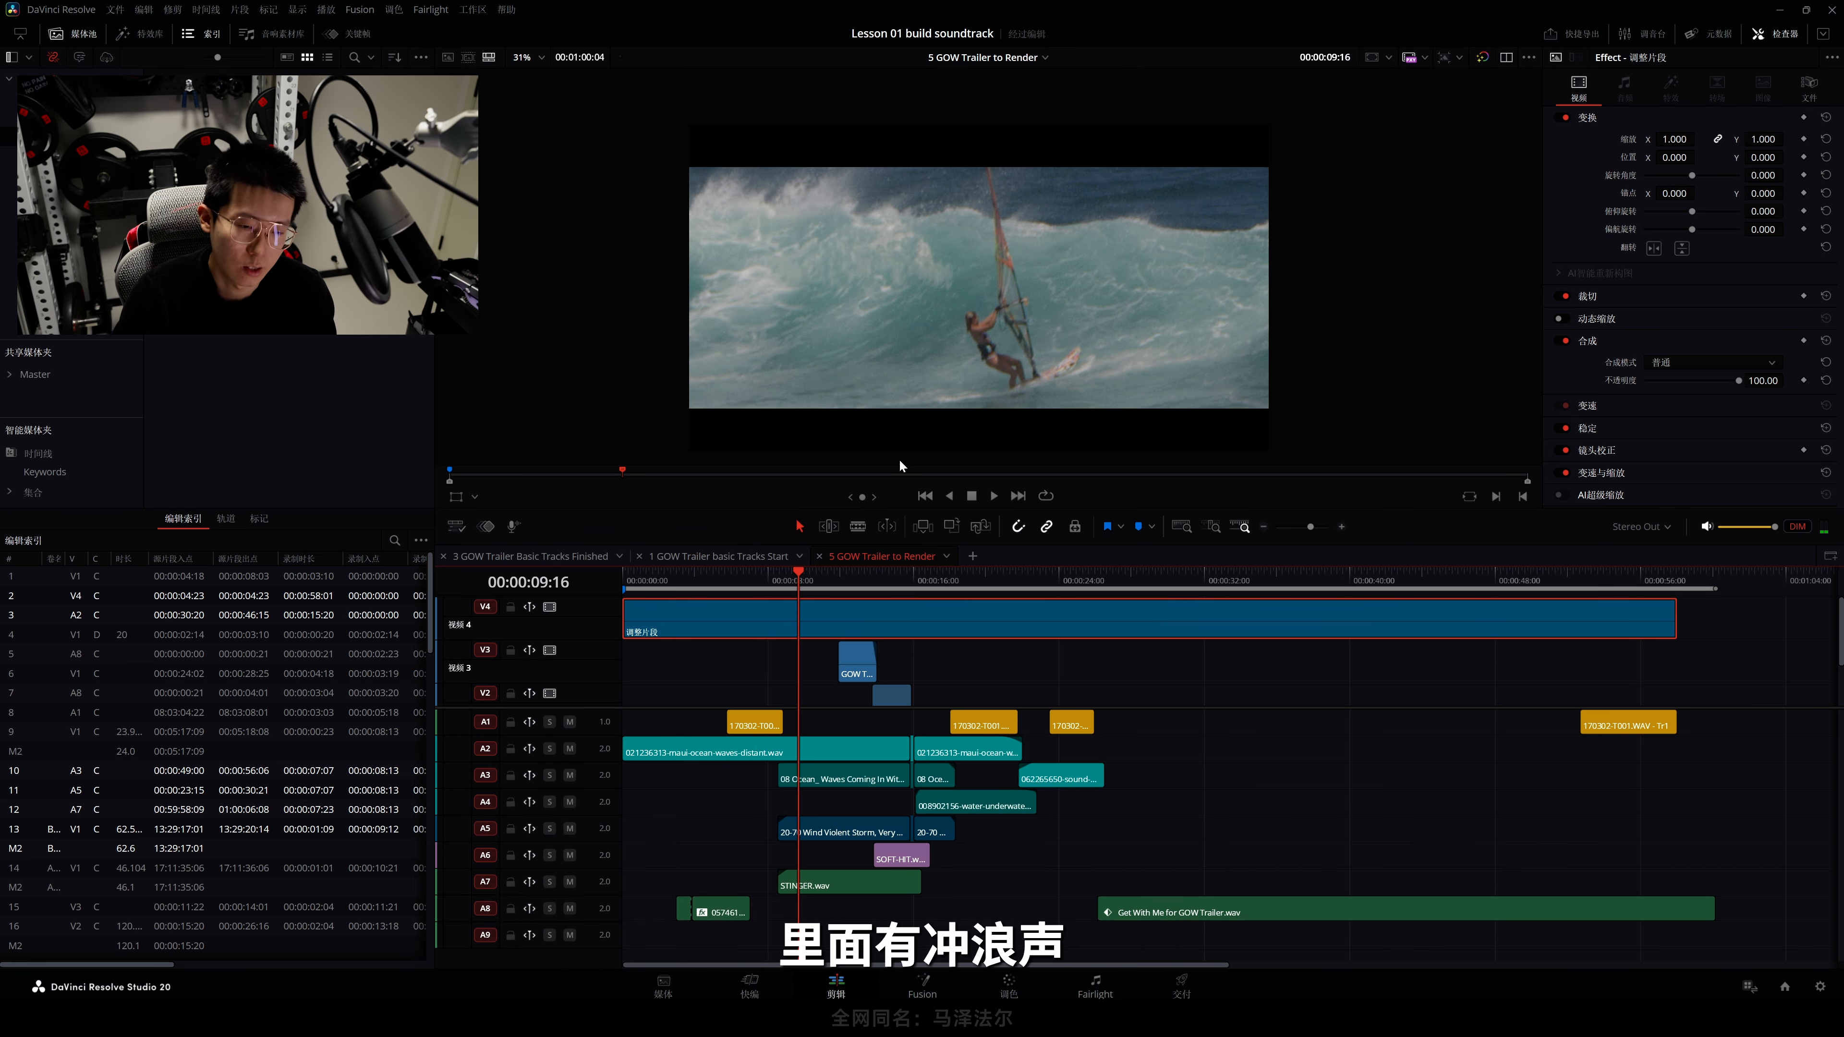
click(644, 581)
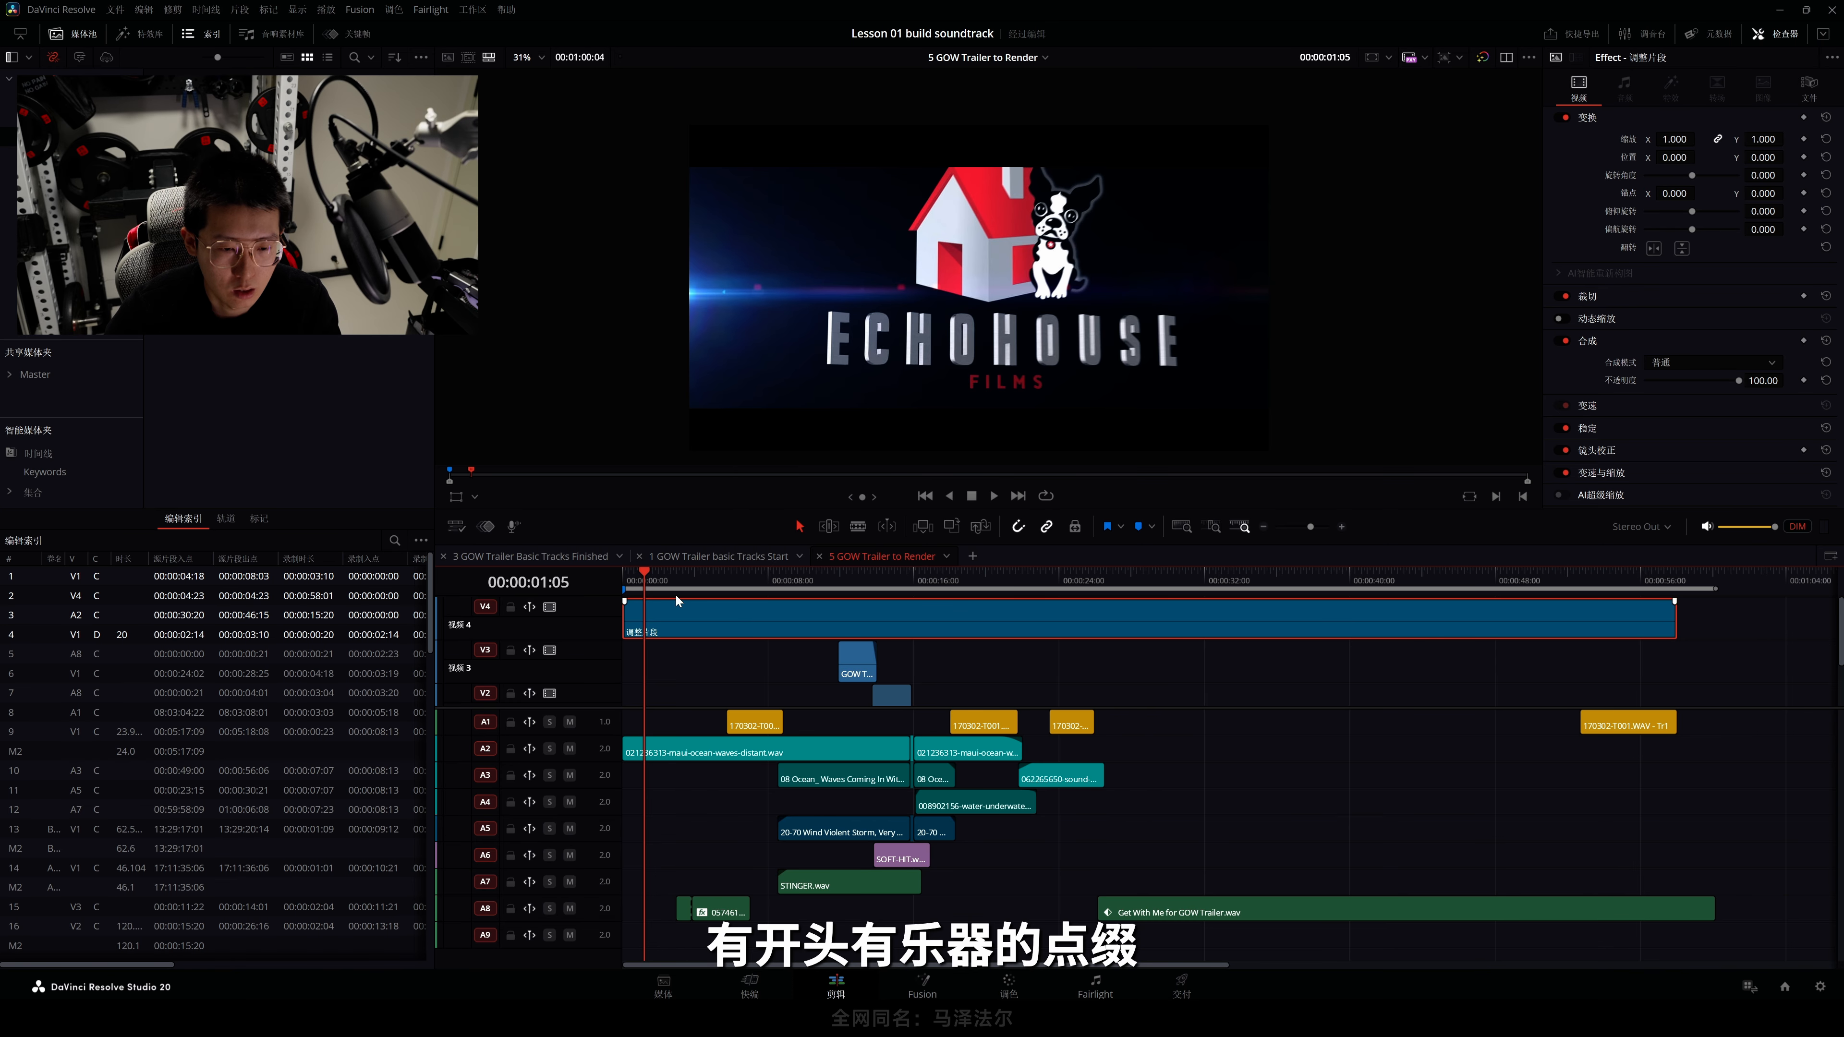
click(728, 581)
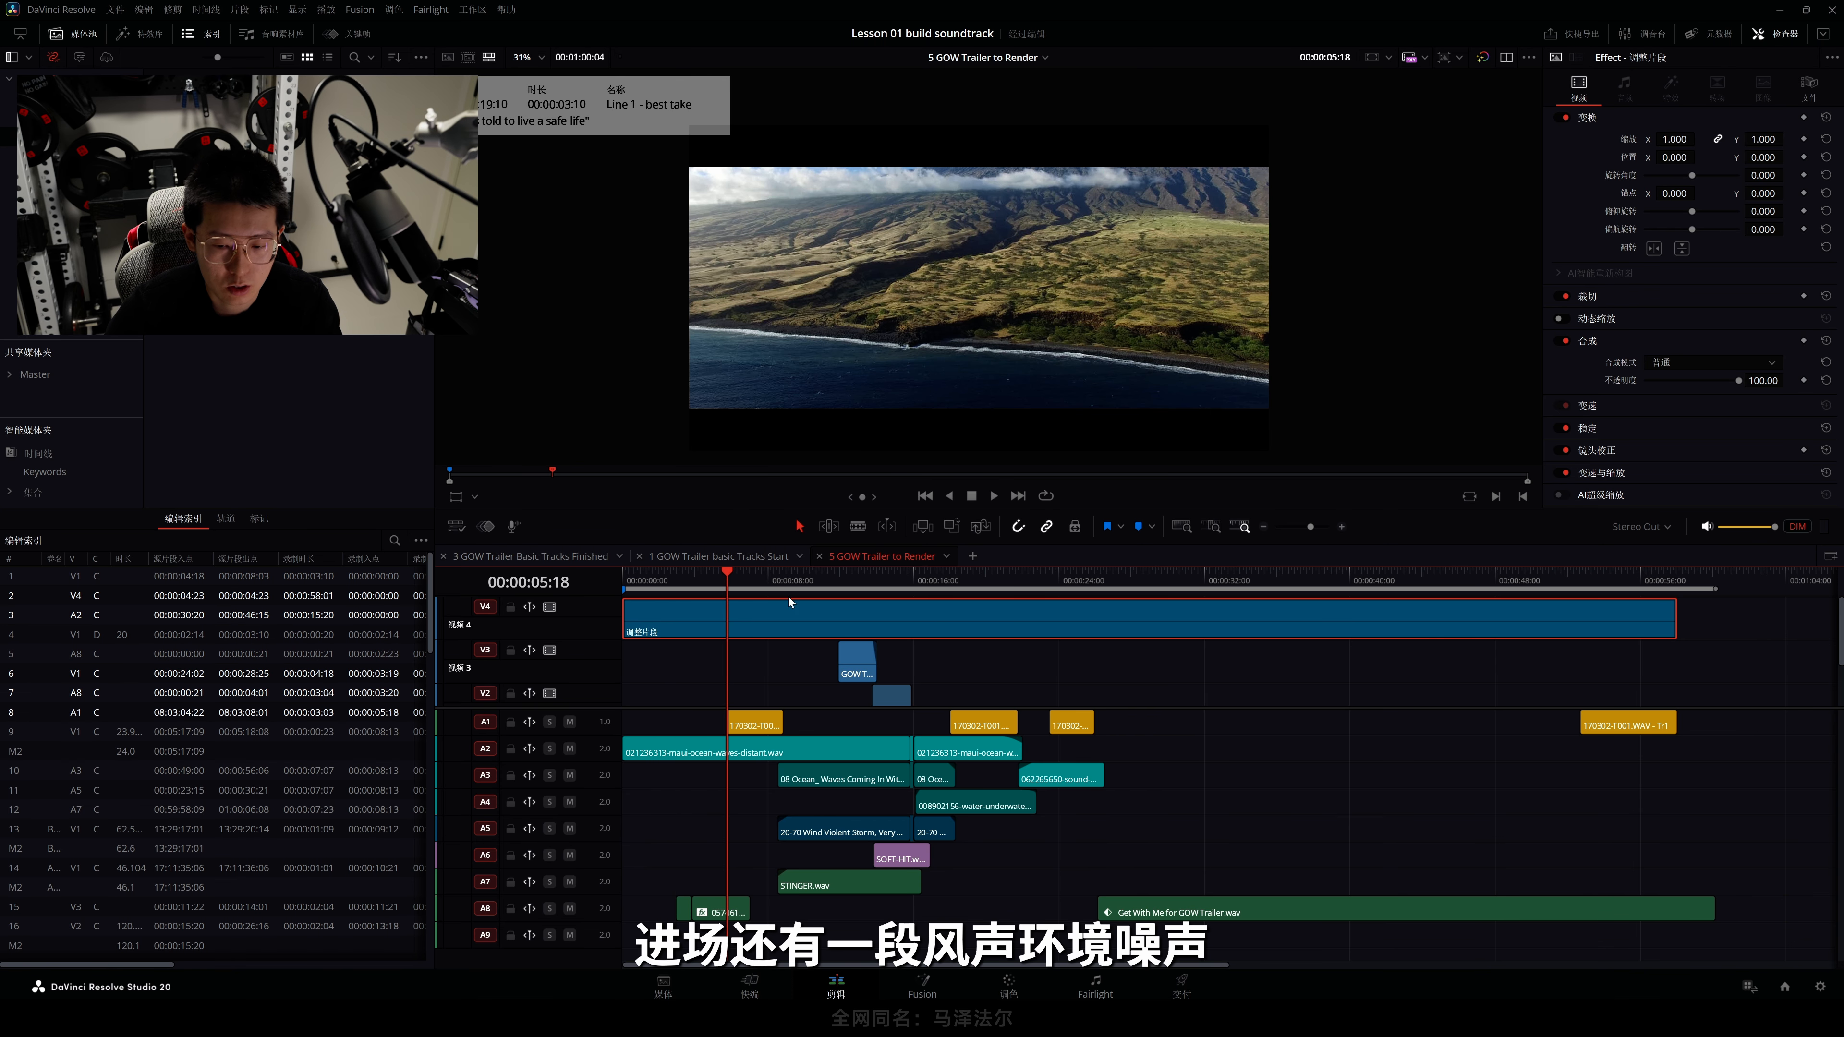
- Switch to ACE Studio and play the AI-scored trailer from the beginning through the first surfing shots
mouse_move(1353, 1017)
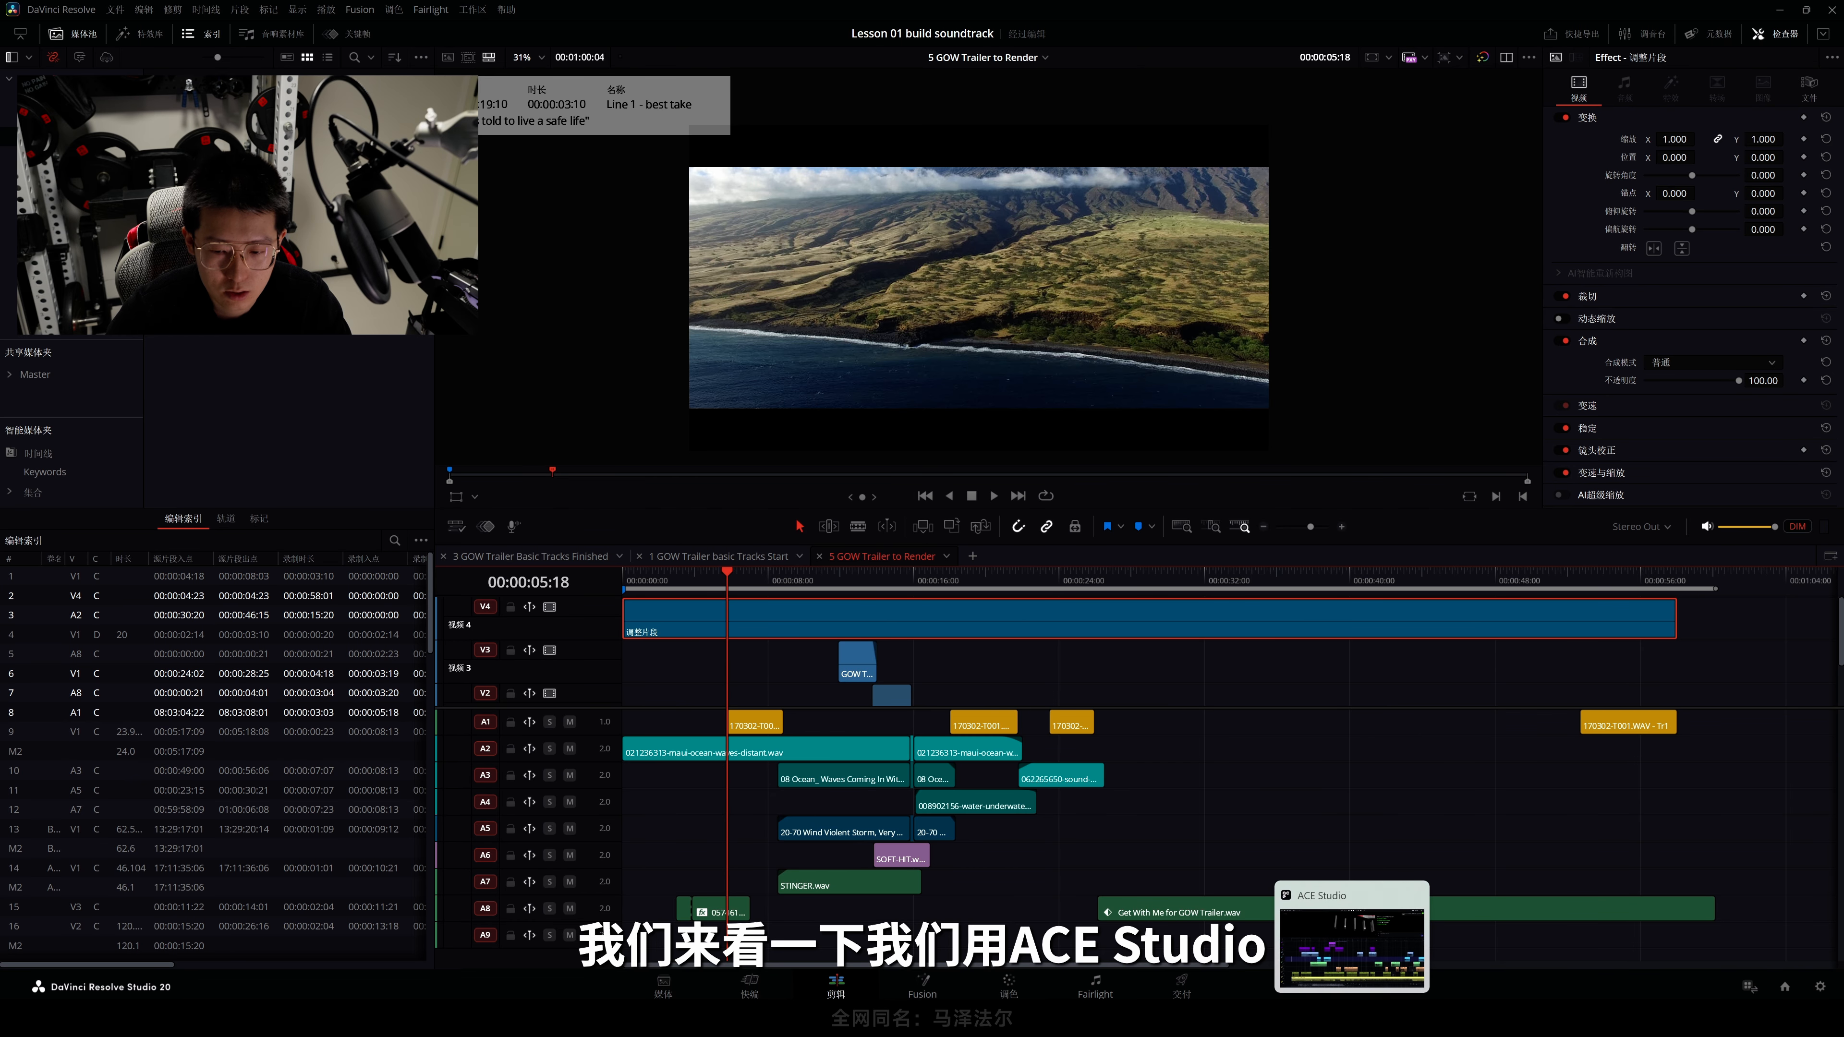
click(1353, 936)
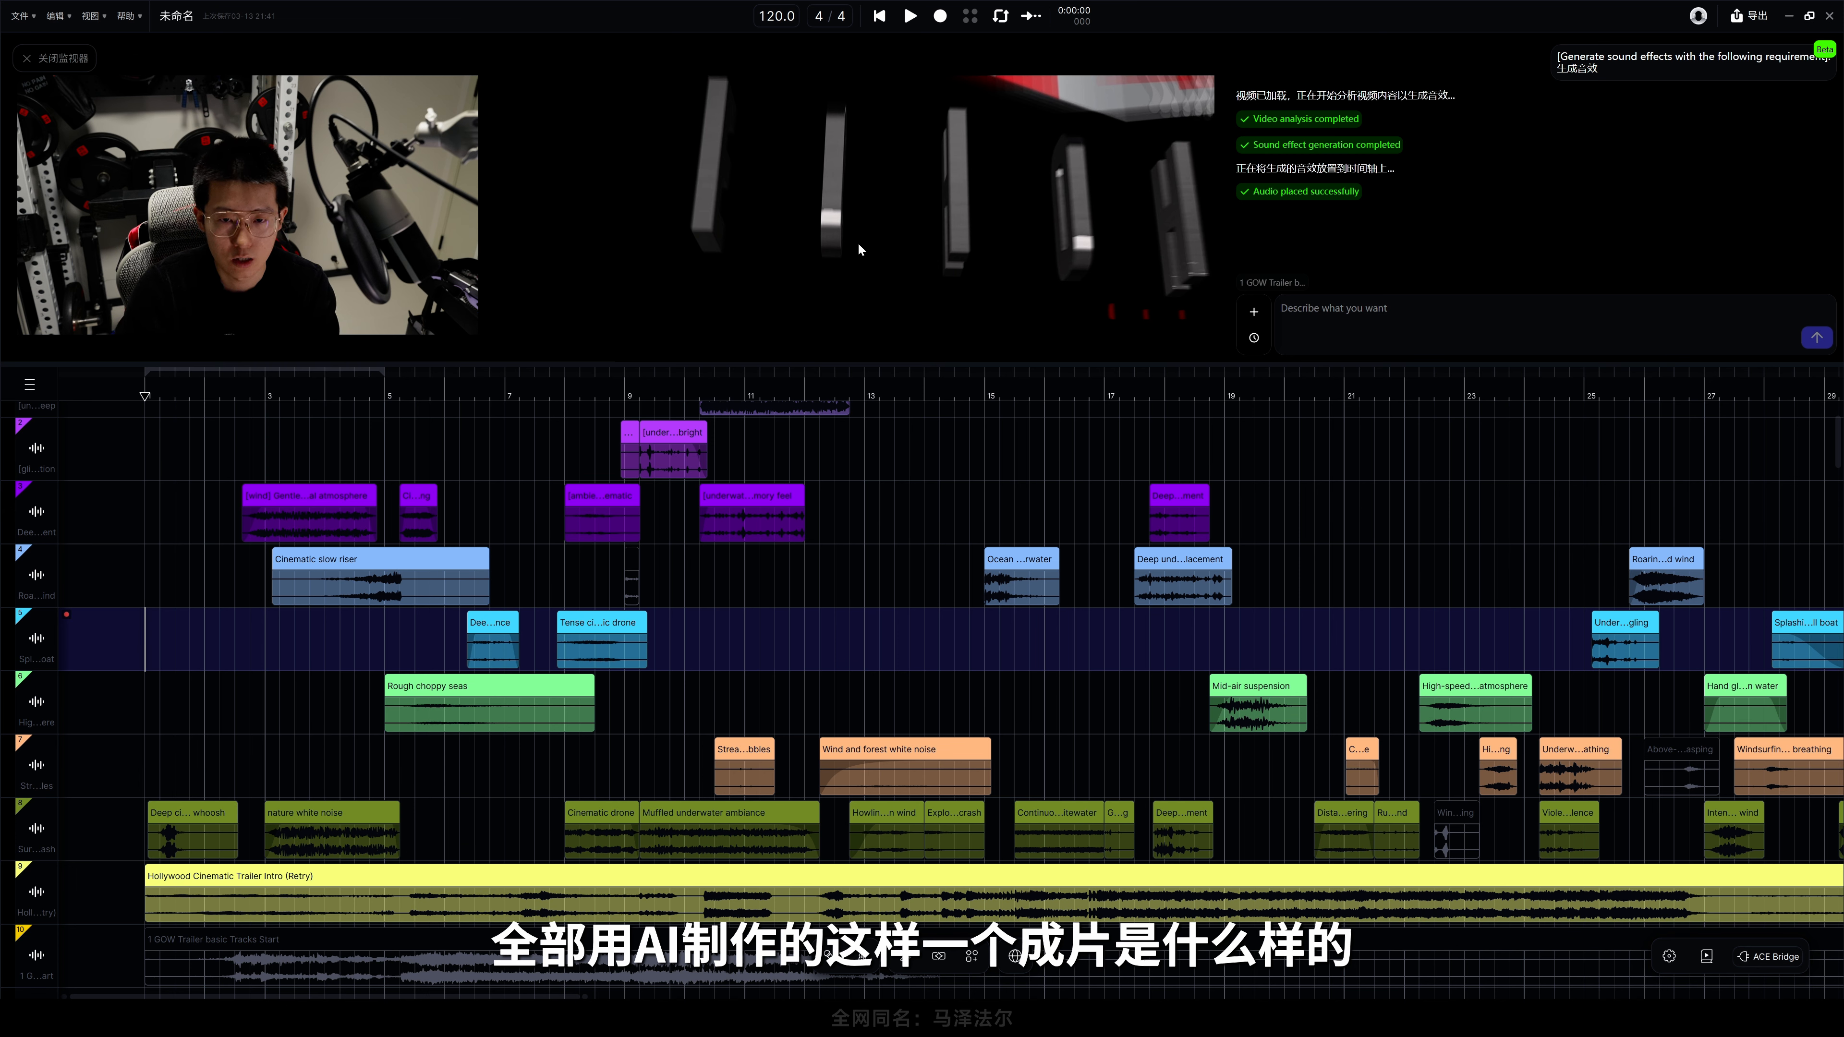
key(space)
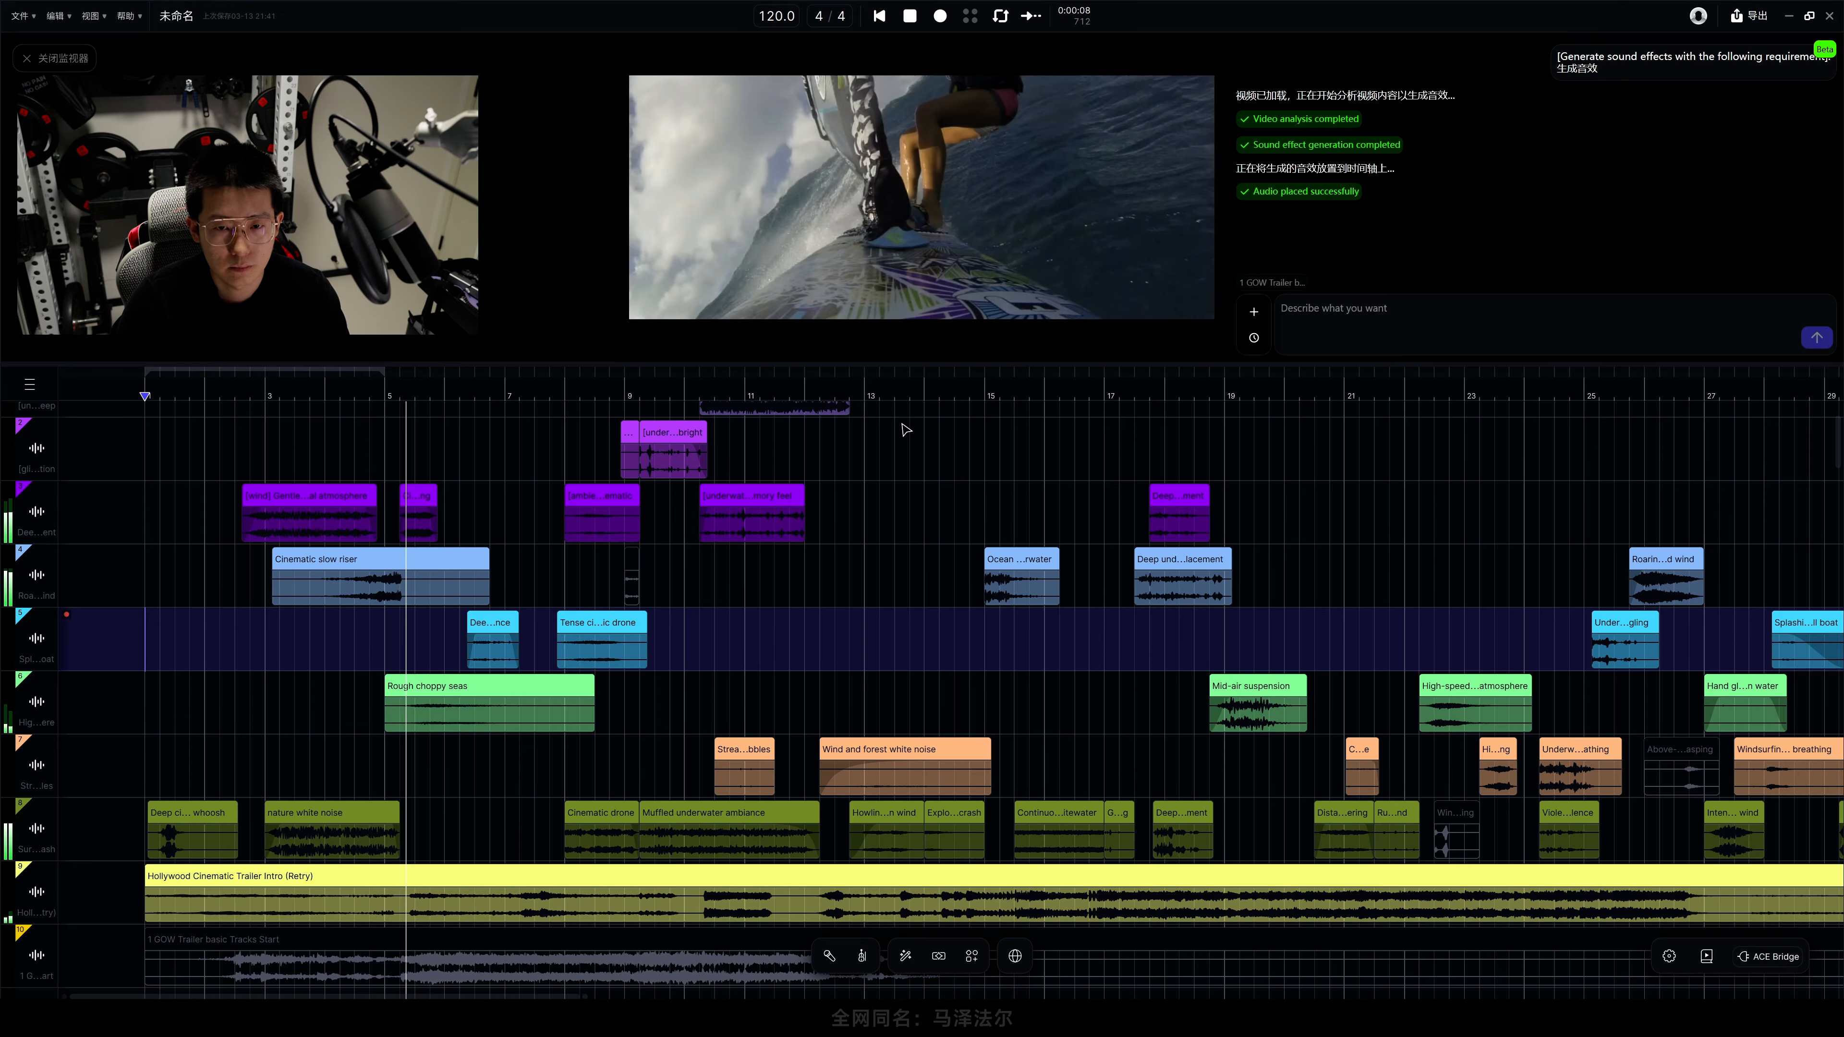
click(909, 16)
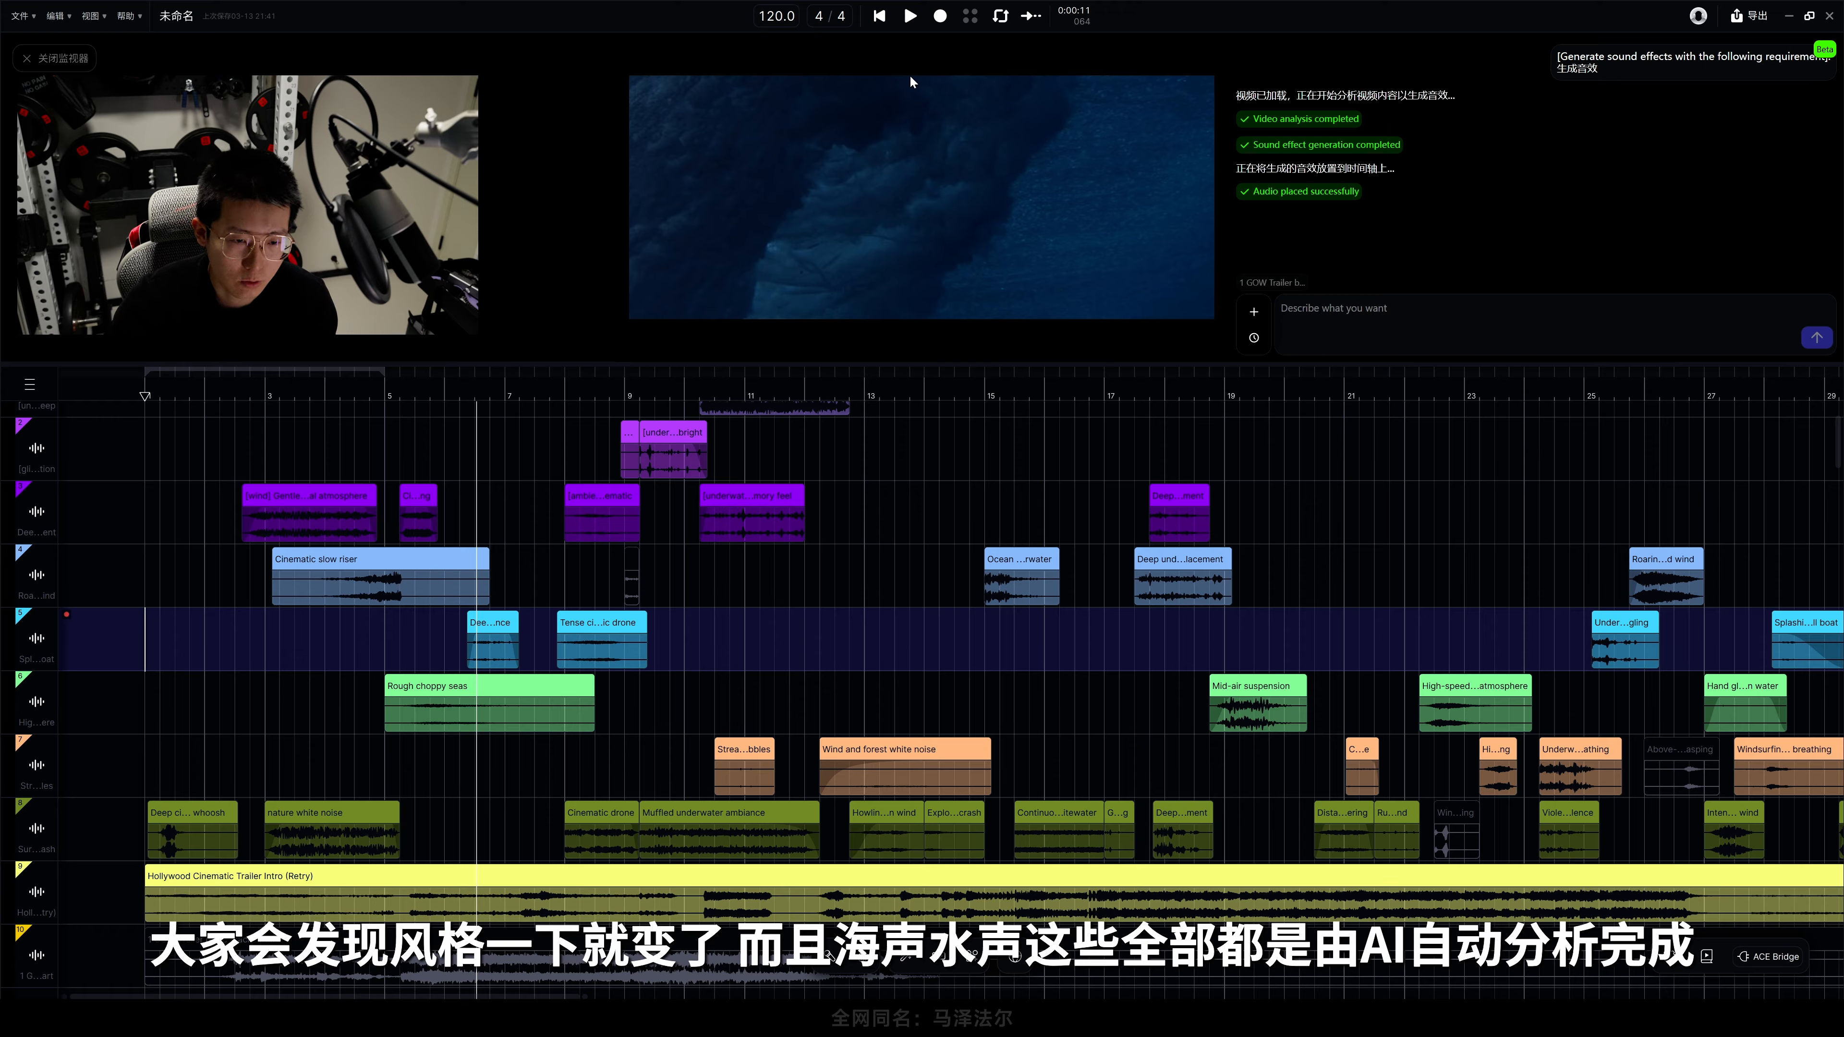
- Play the trailer's transition from the underwater shots into the "Wind and forest white noise" clip
scroll(874, 596, right, 2)
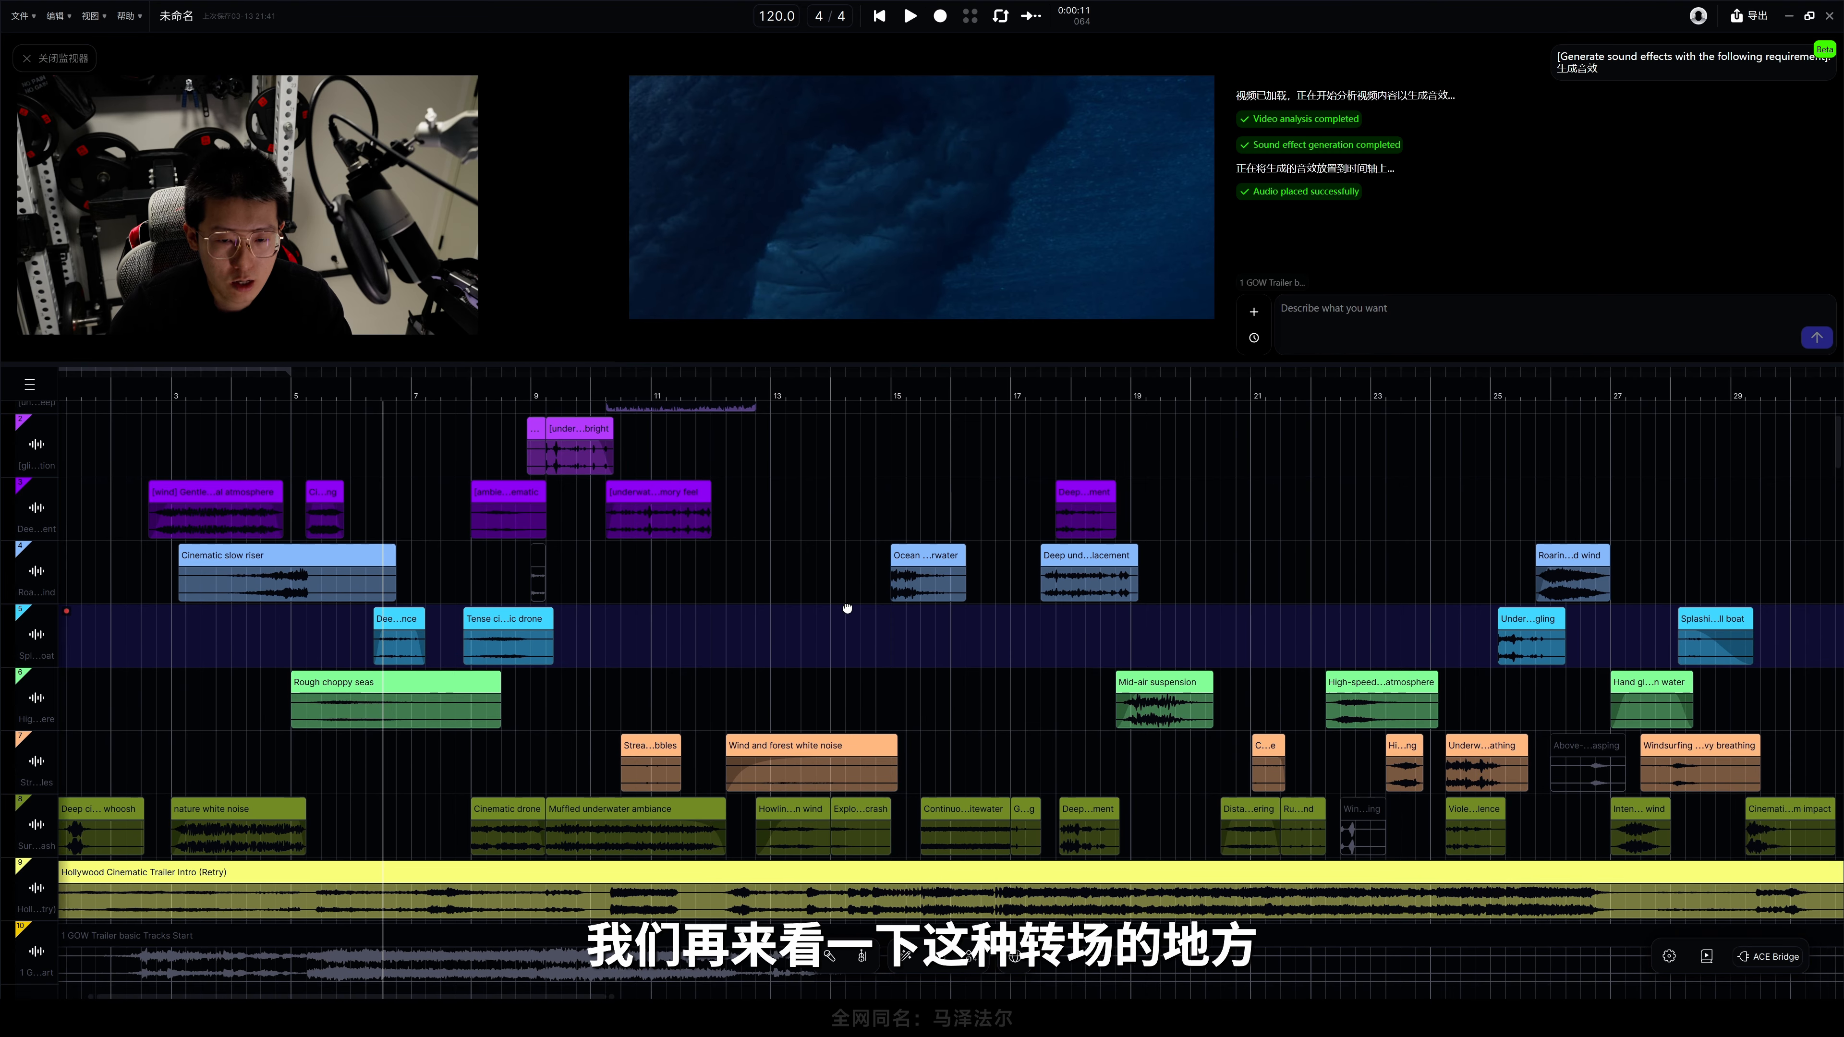
click(715, 509)
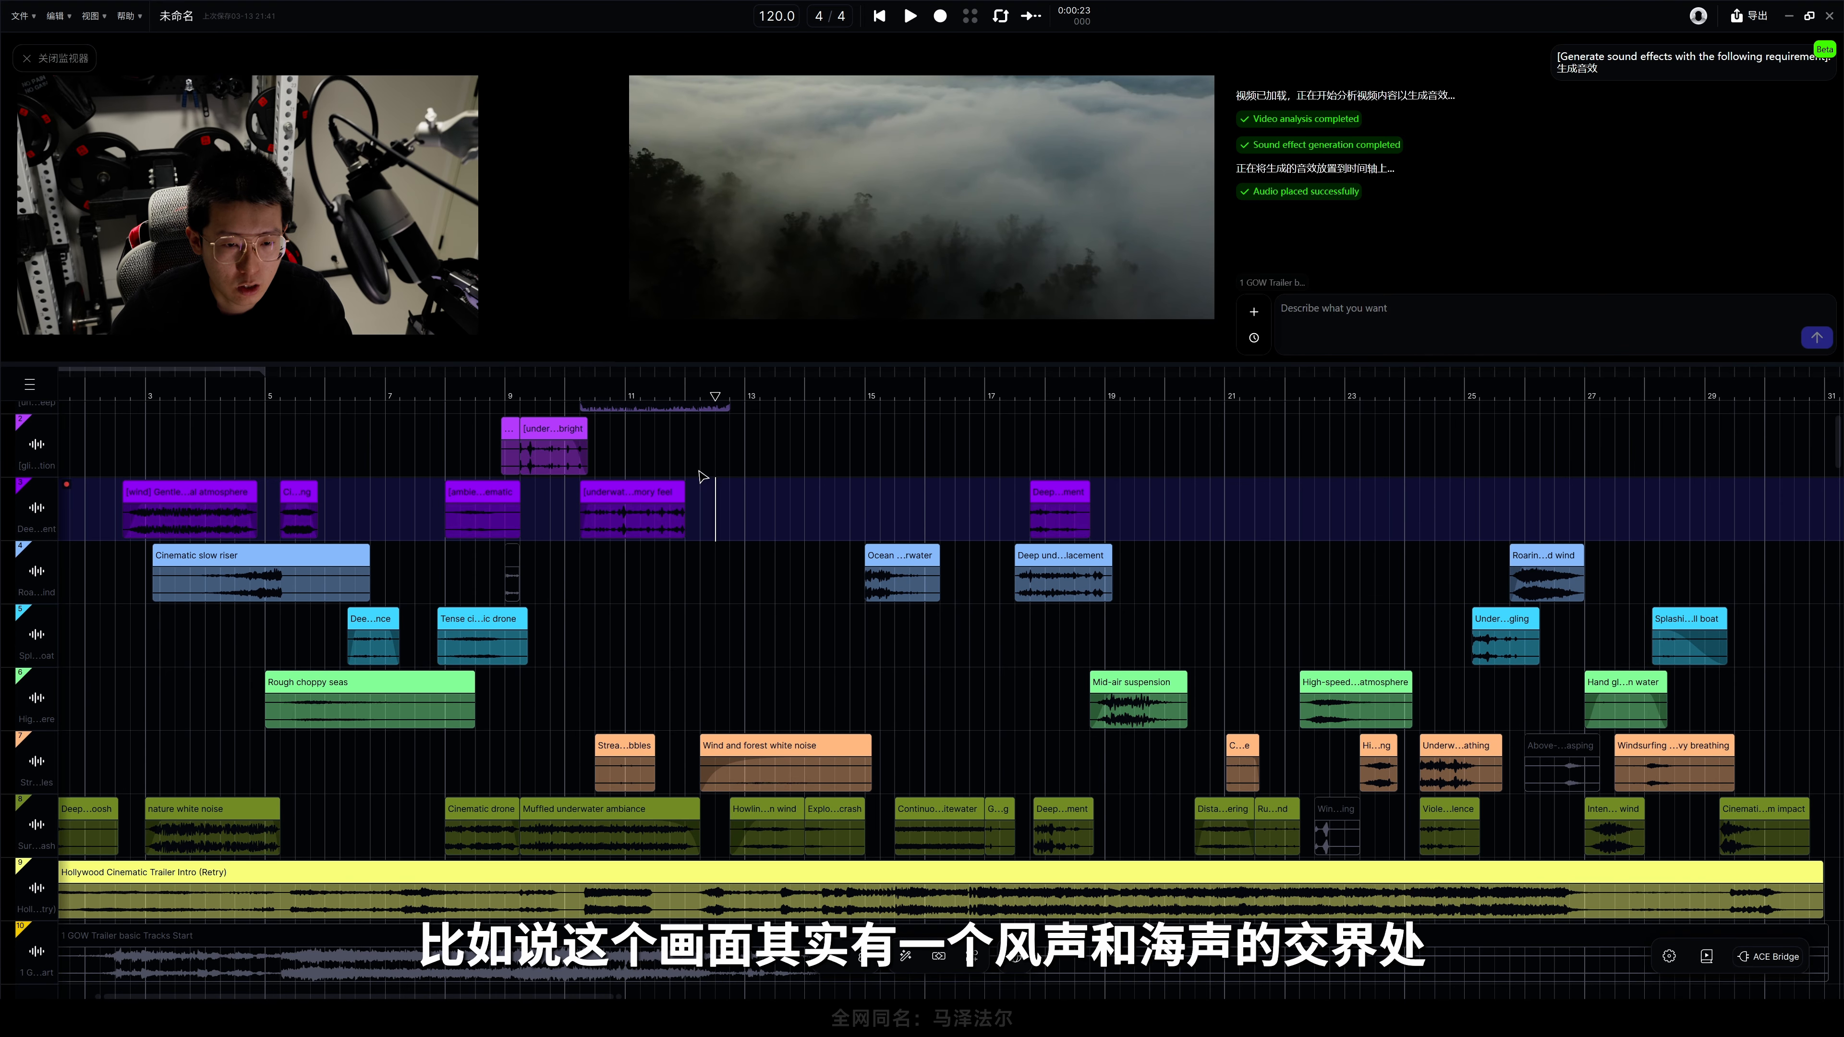
click(669, 443)
click(733, 465)
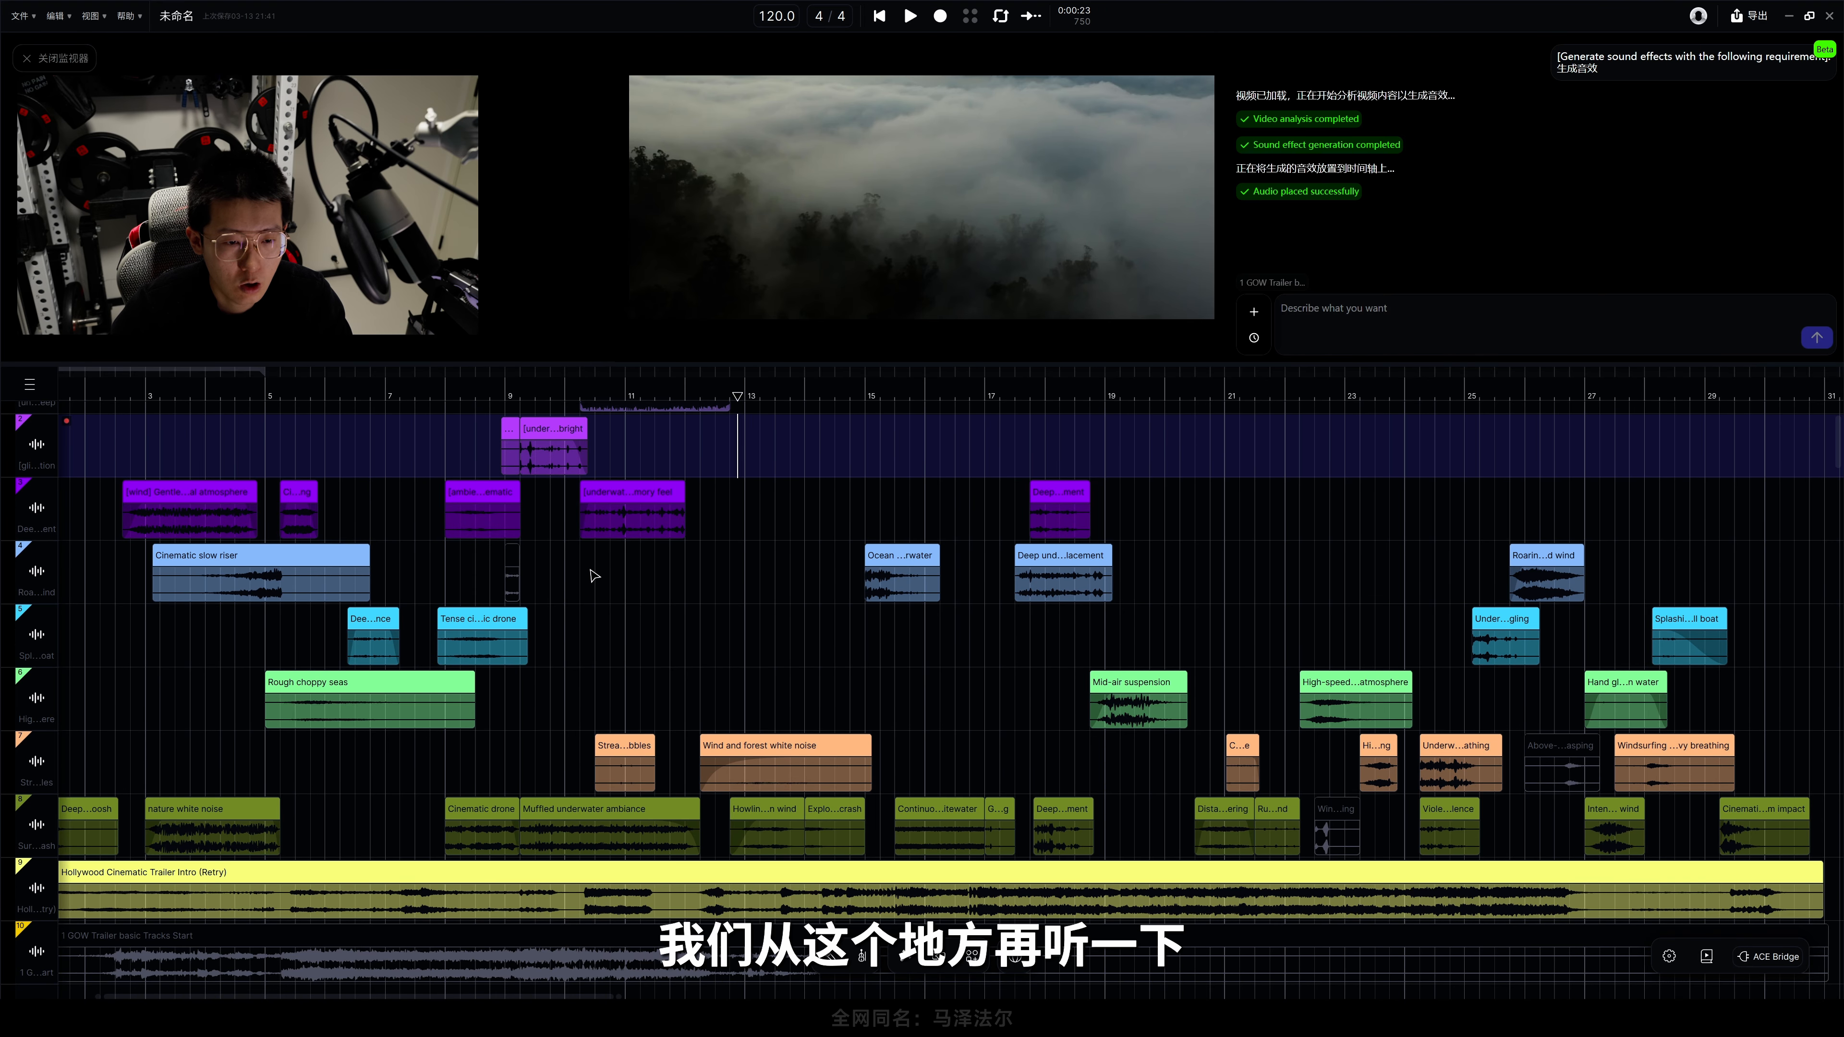
click(580, 570)
click(909, 15)
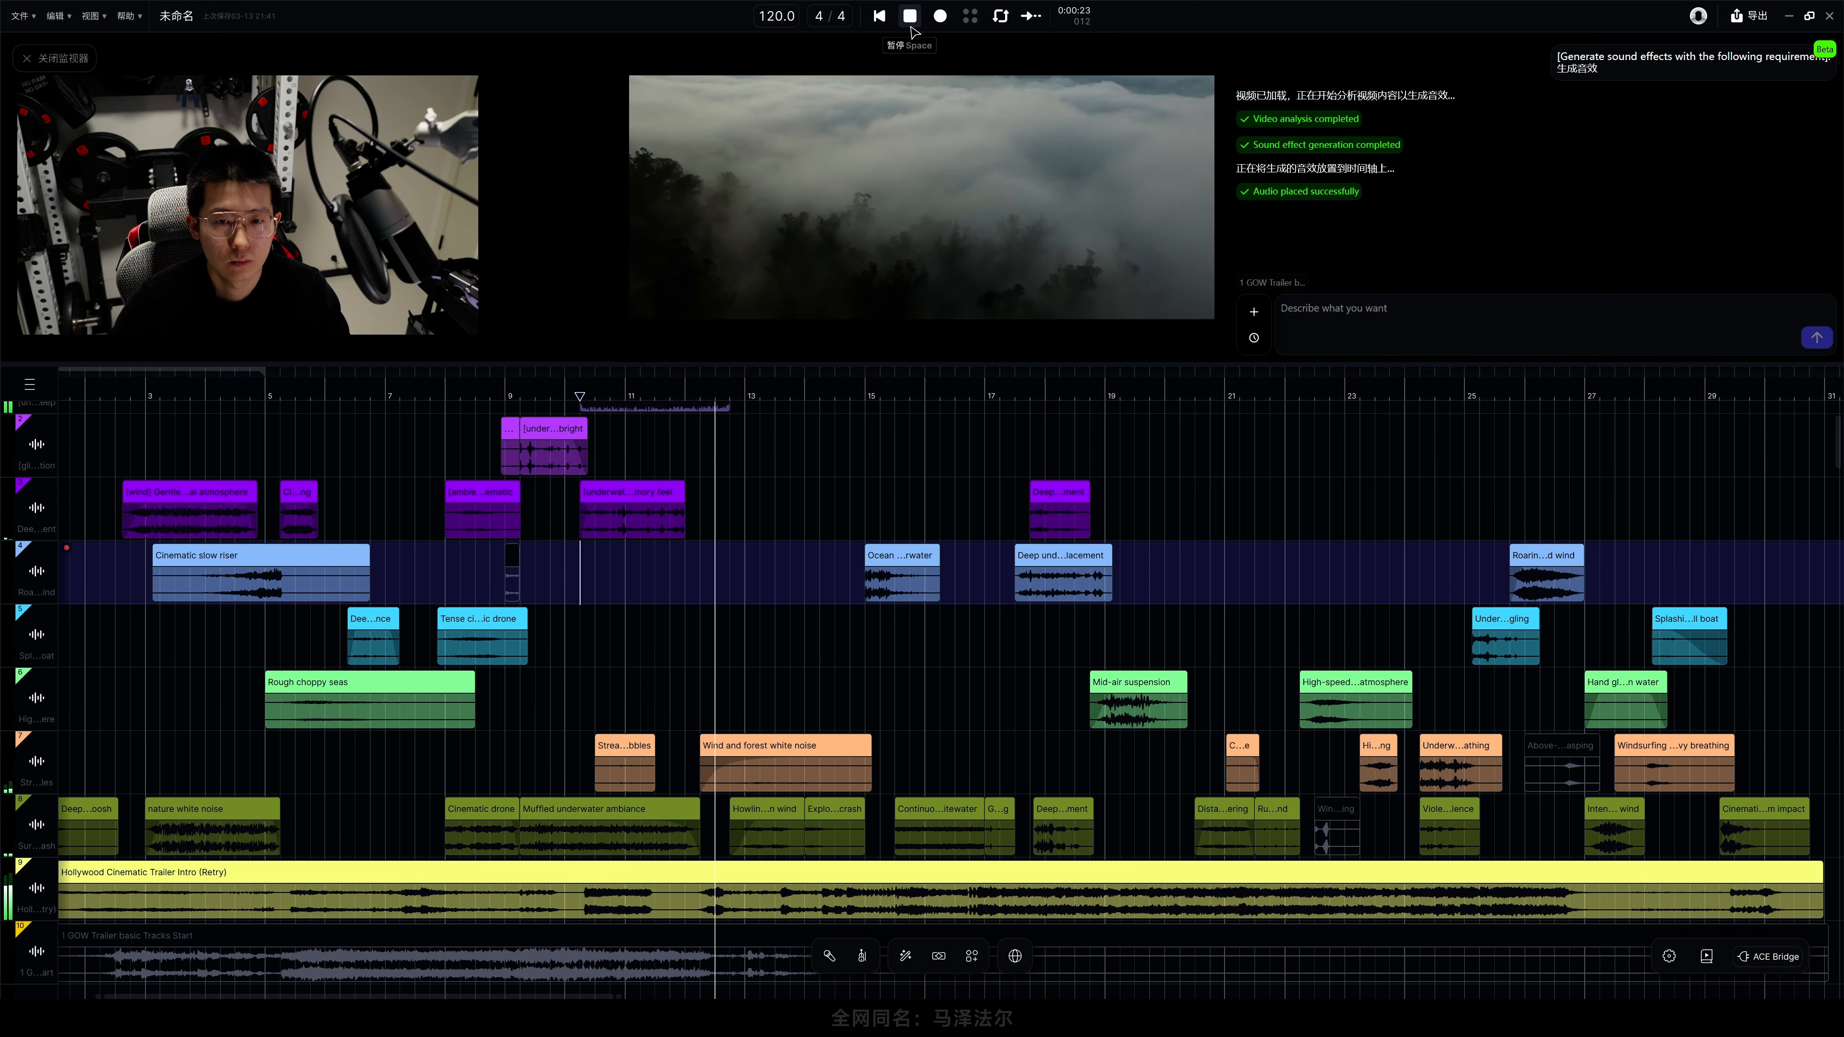
click(911, 26)
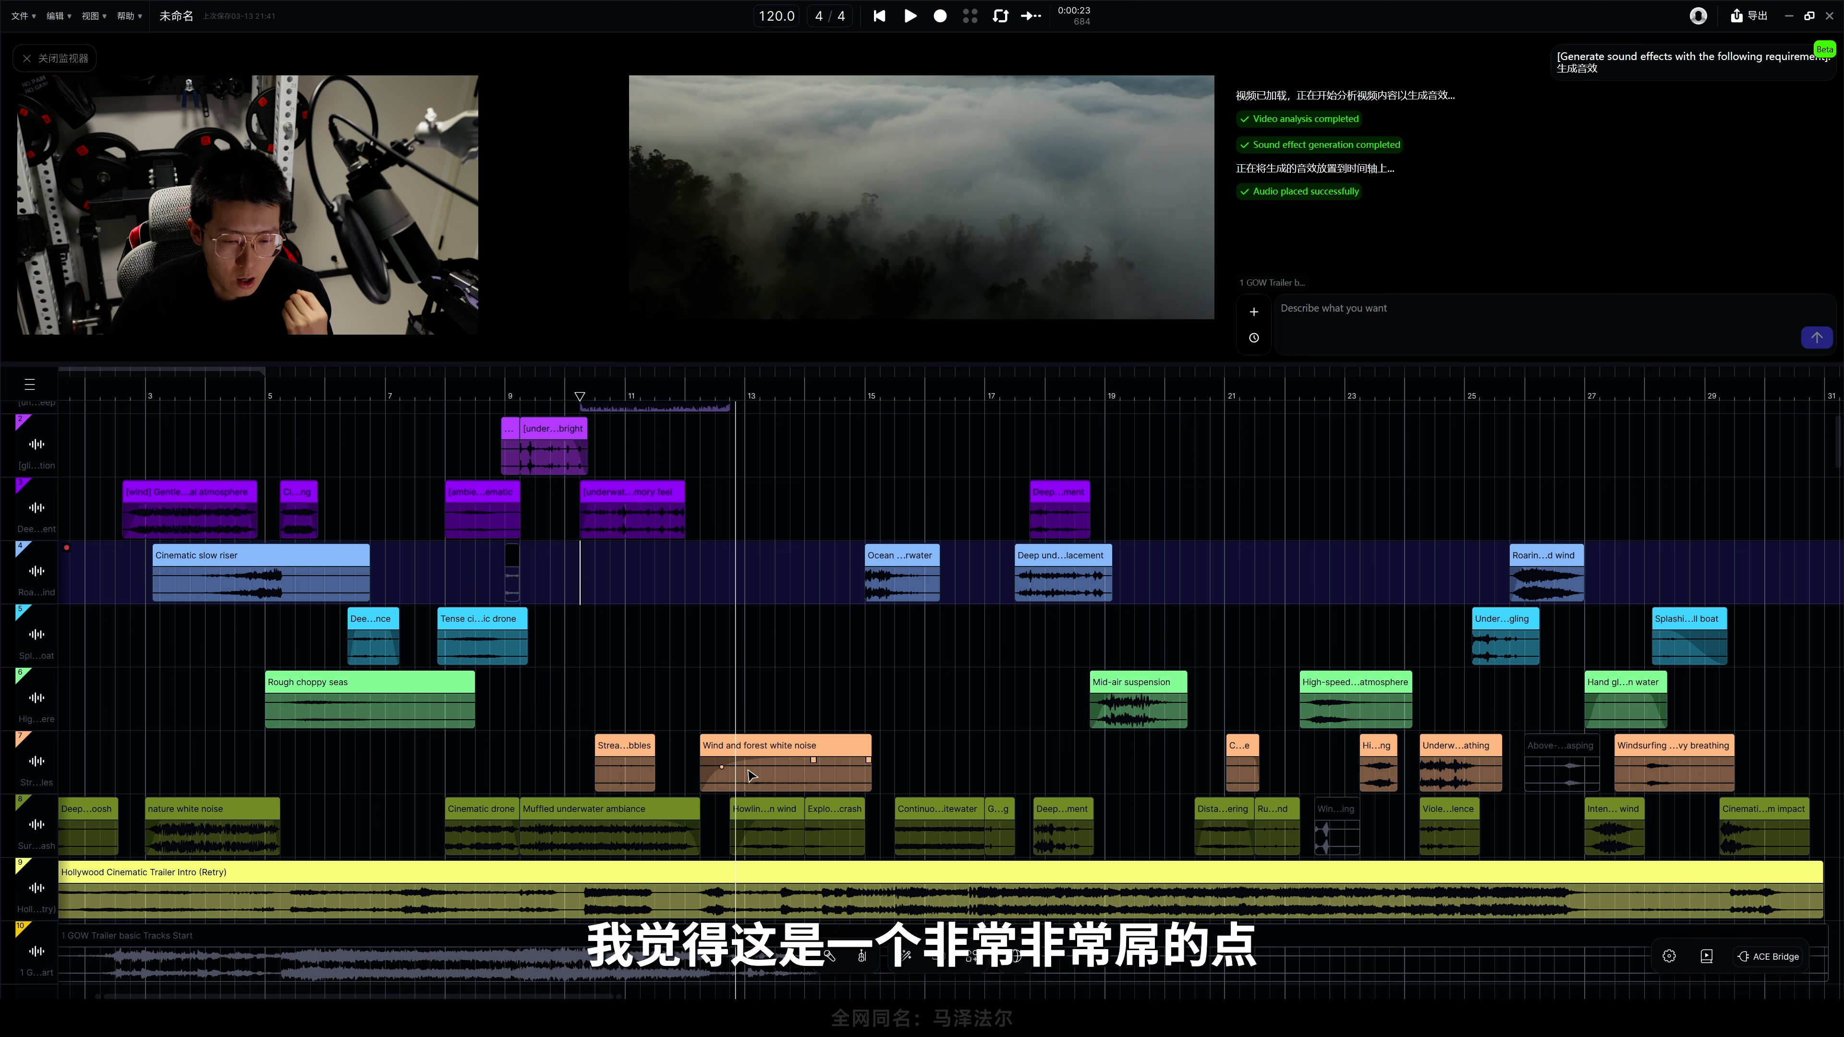
- Play the trailer's ending through the title card and look back along the "Hollywood Cinematic Trailer Intro (Retry)" music clip
scroll(1050, 741, right, 5)
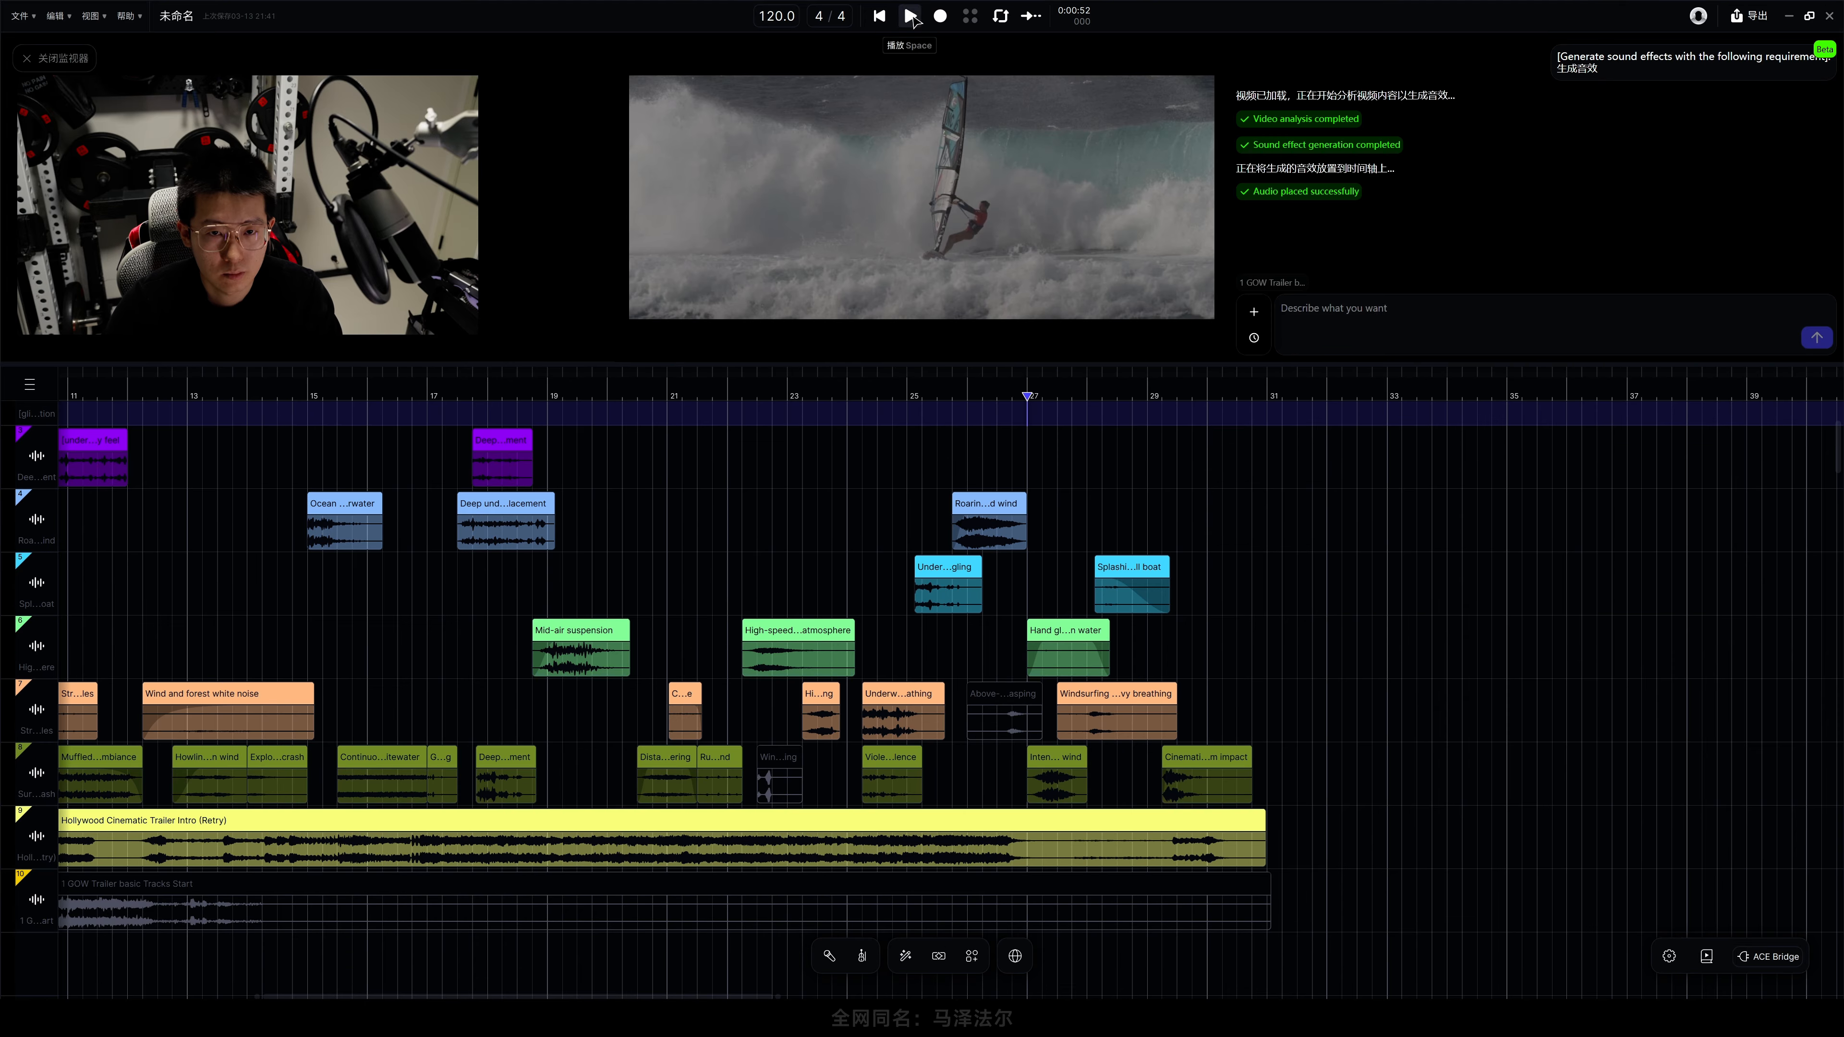
click(911, 22)
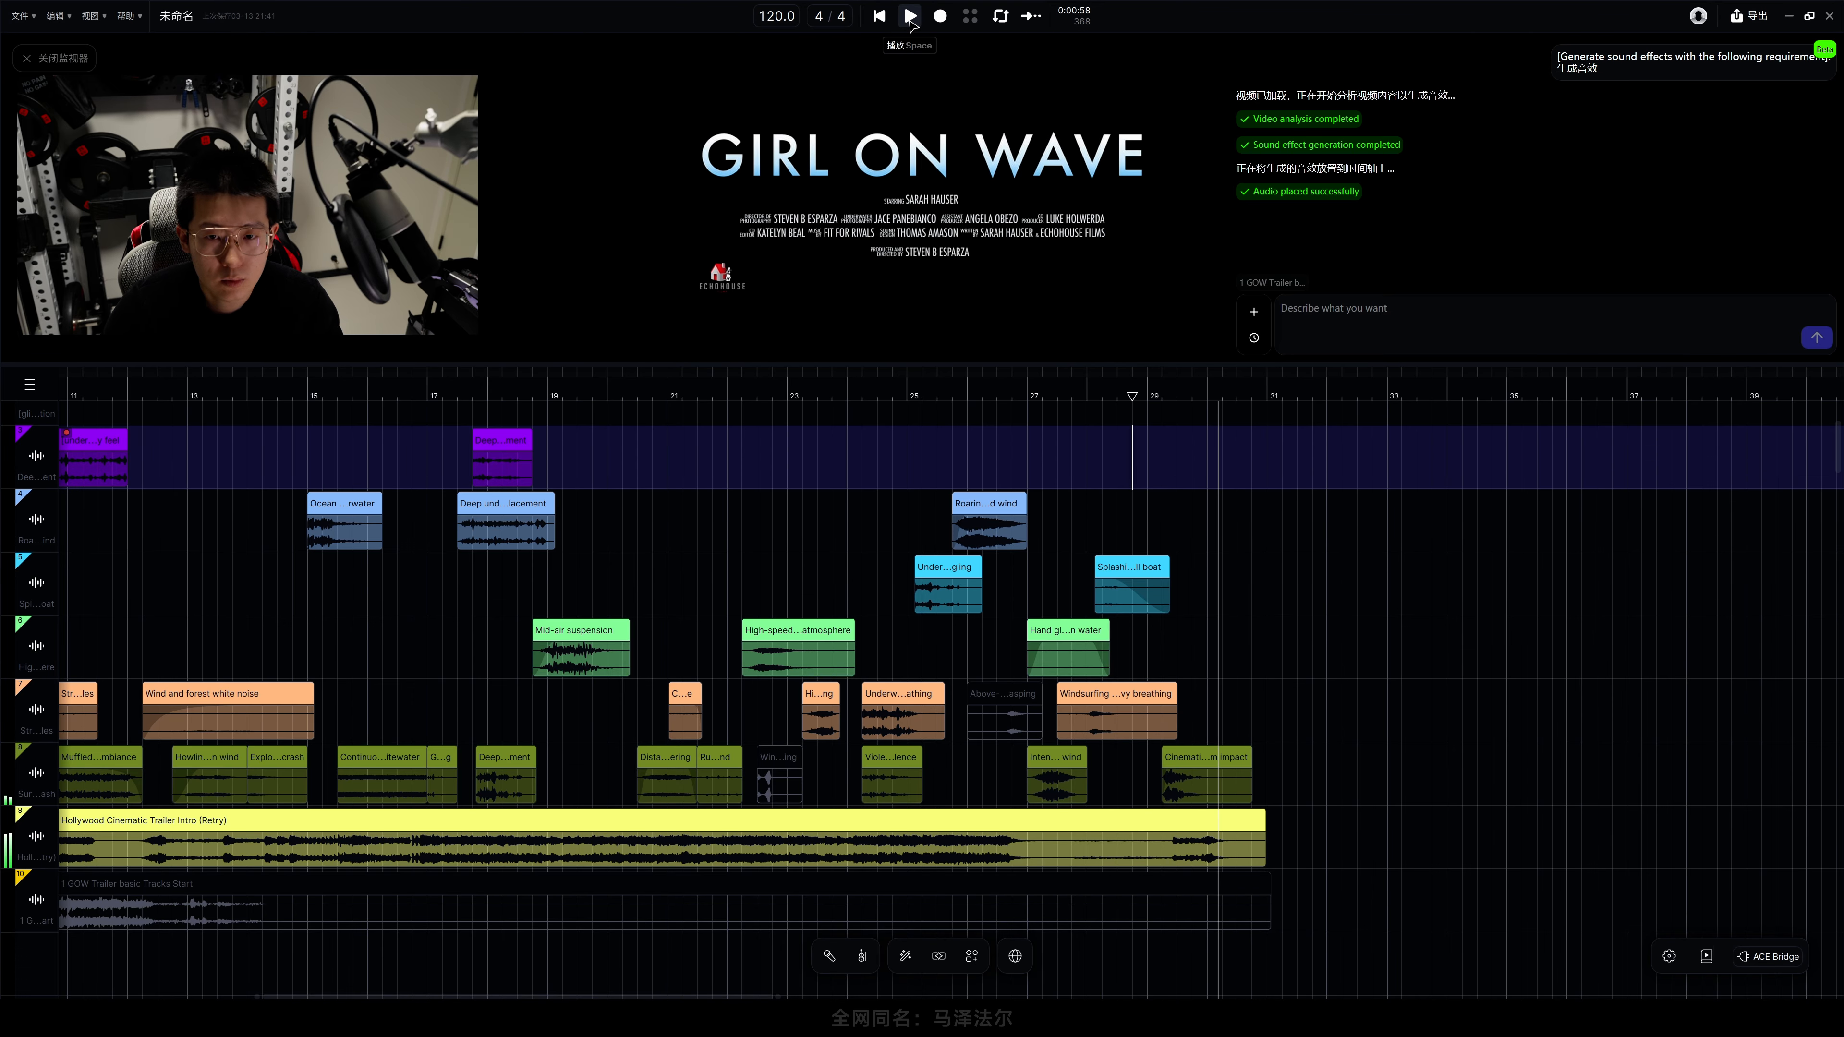
click(911, 22)
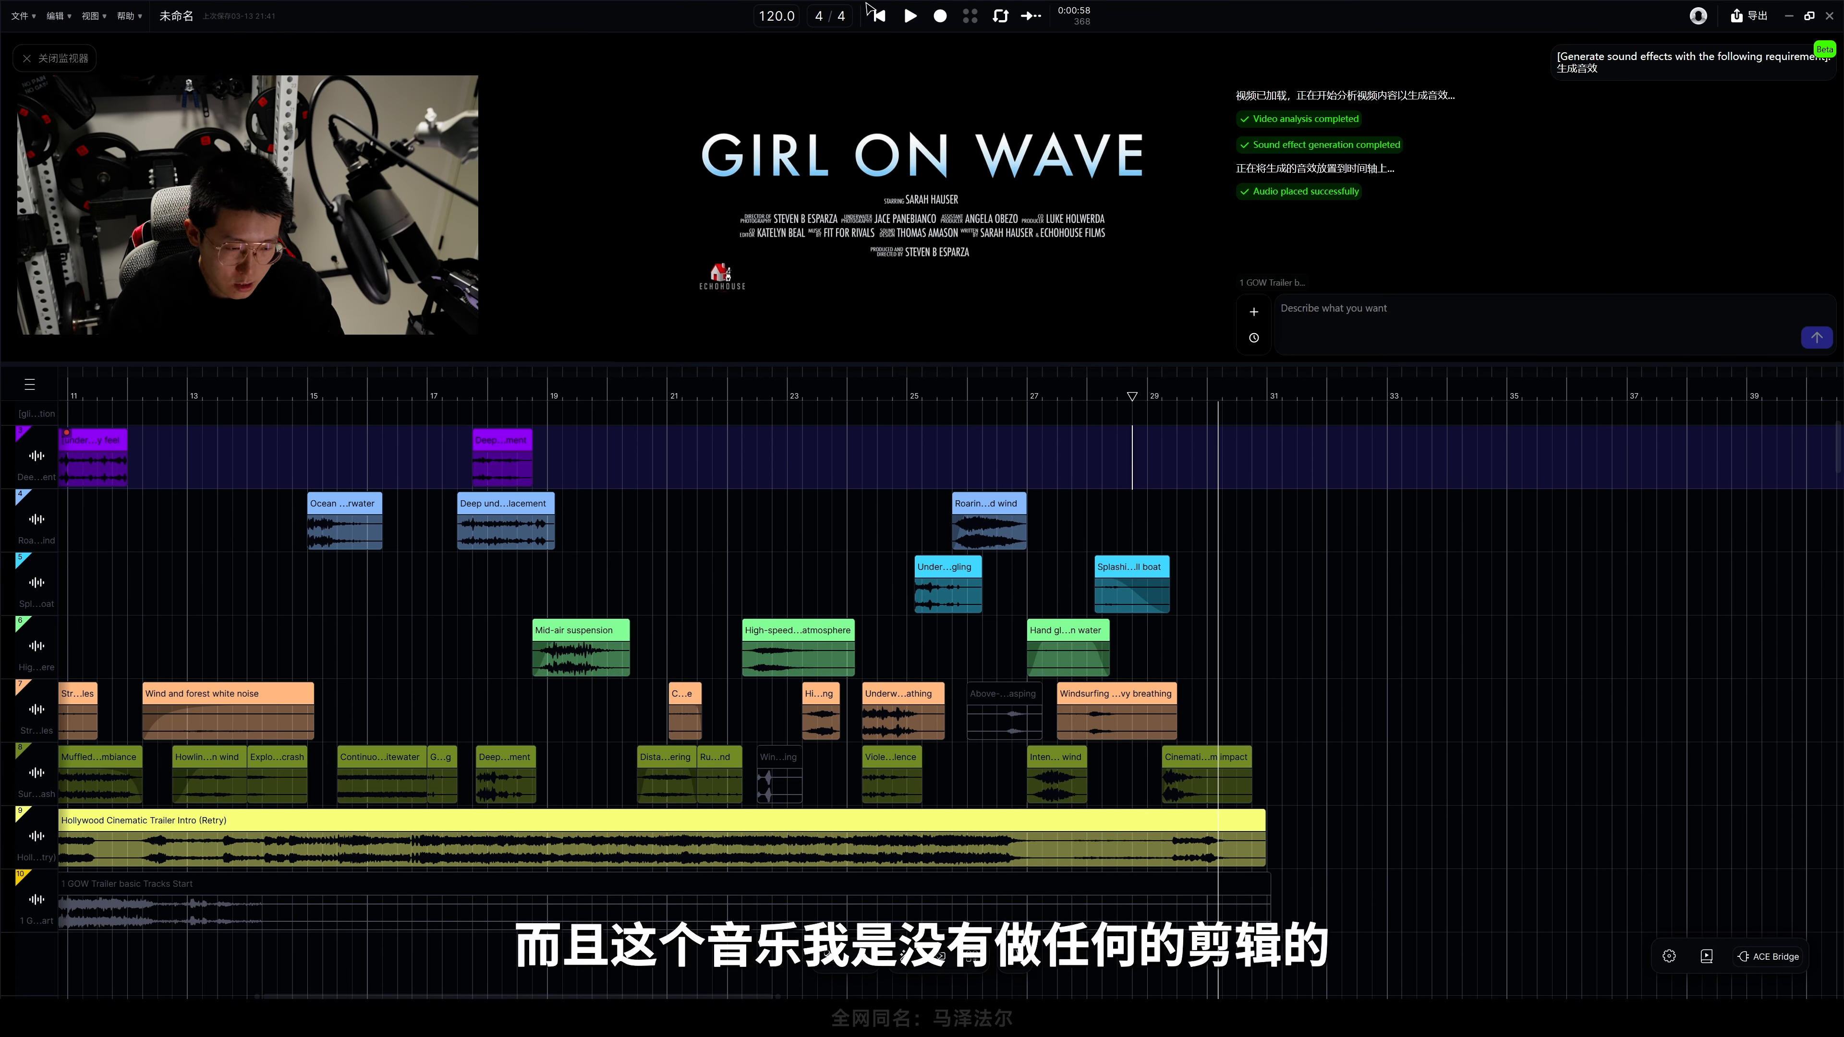
scroll(554, 739, left, 5)
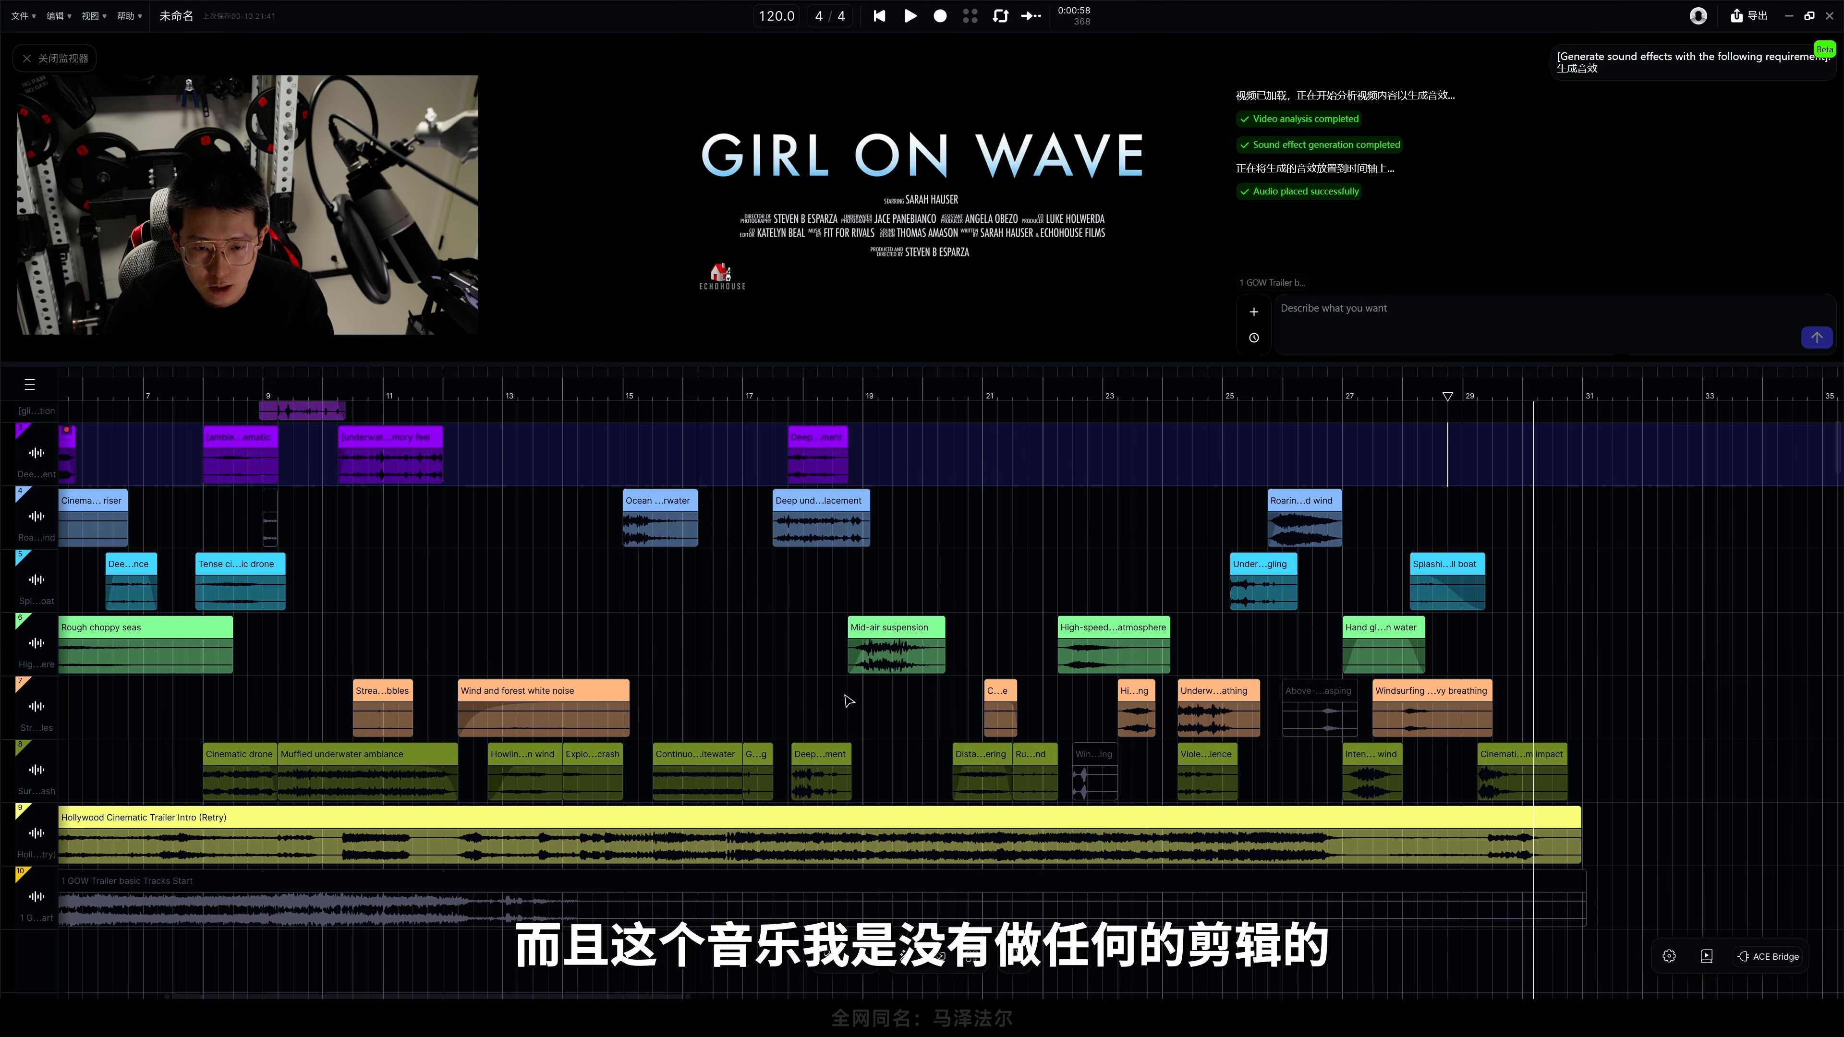
scroll(1060, 686, right, 1)
scroll(973, 696, left, 10)
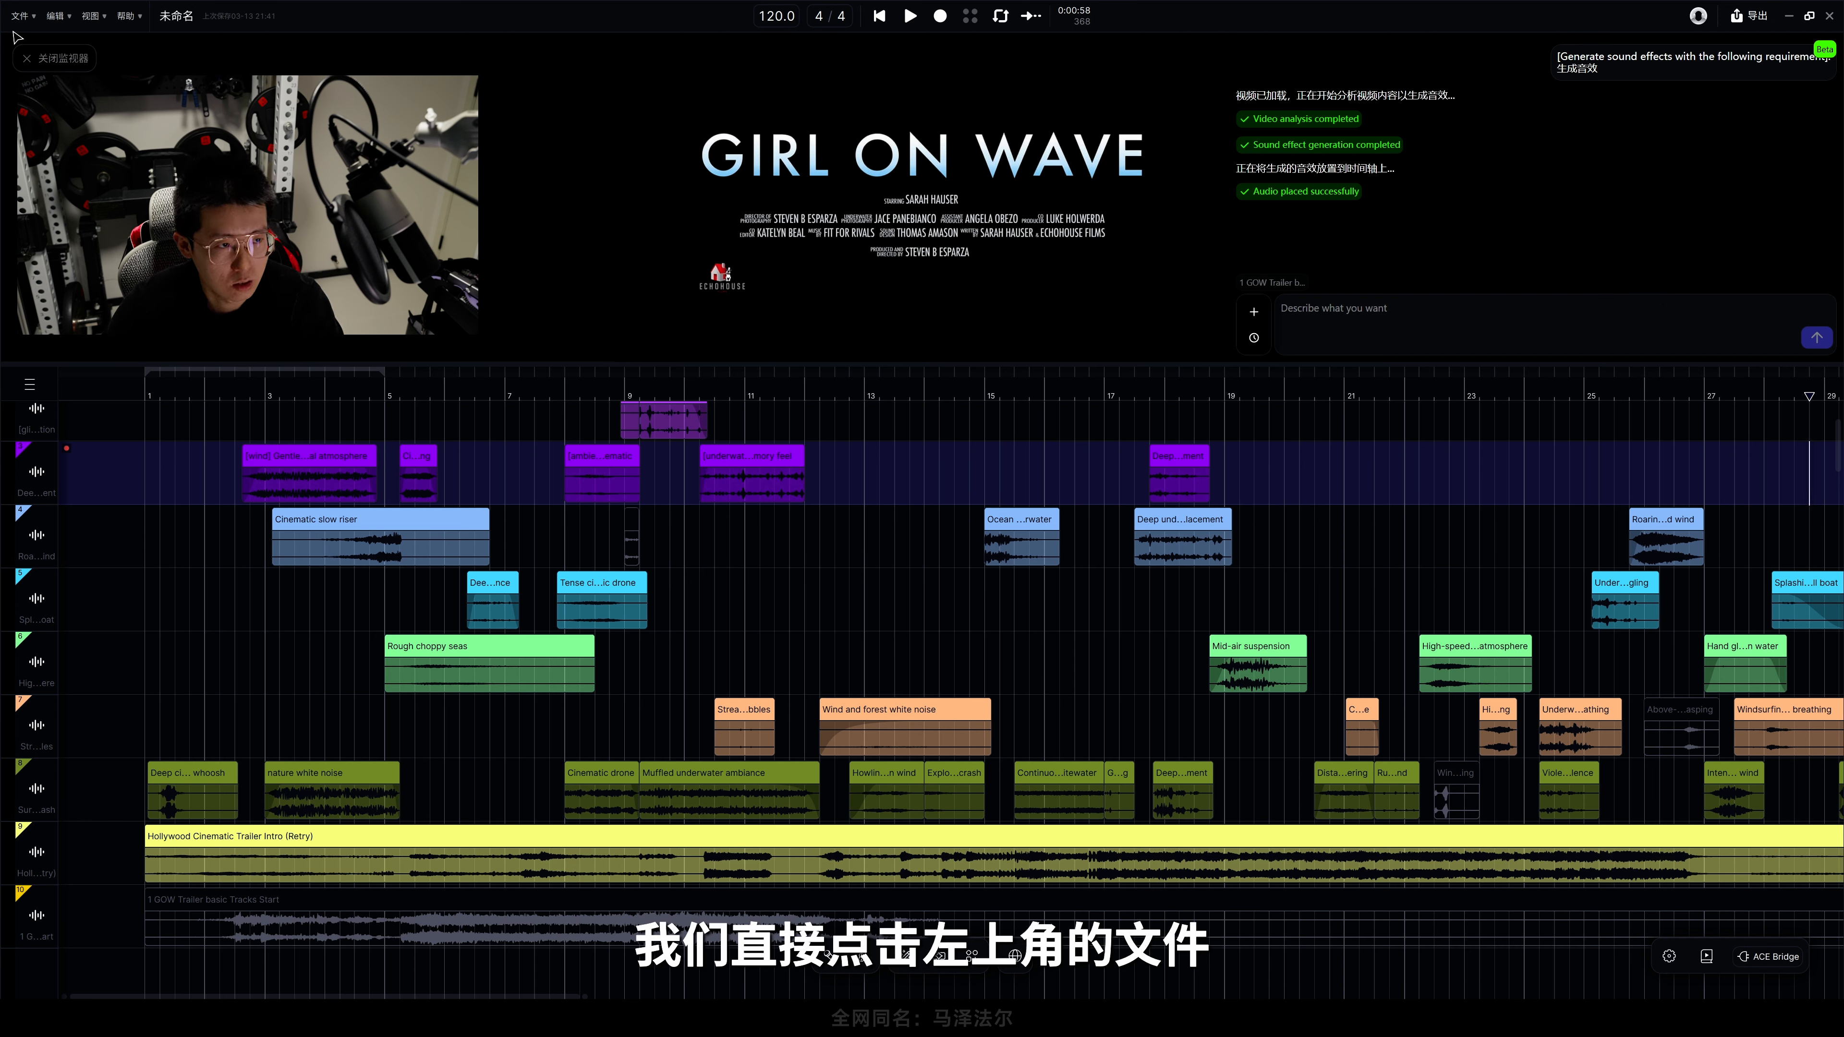
- Create a new project, import the "1 GOW Trailer basic Tracks Start" video from the desktop, and maximize the window with a taller timeline
click(21, 15)
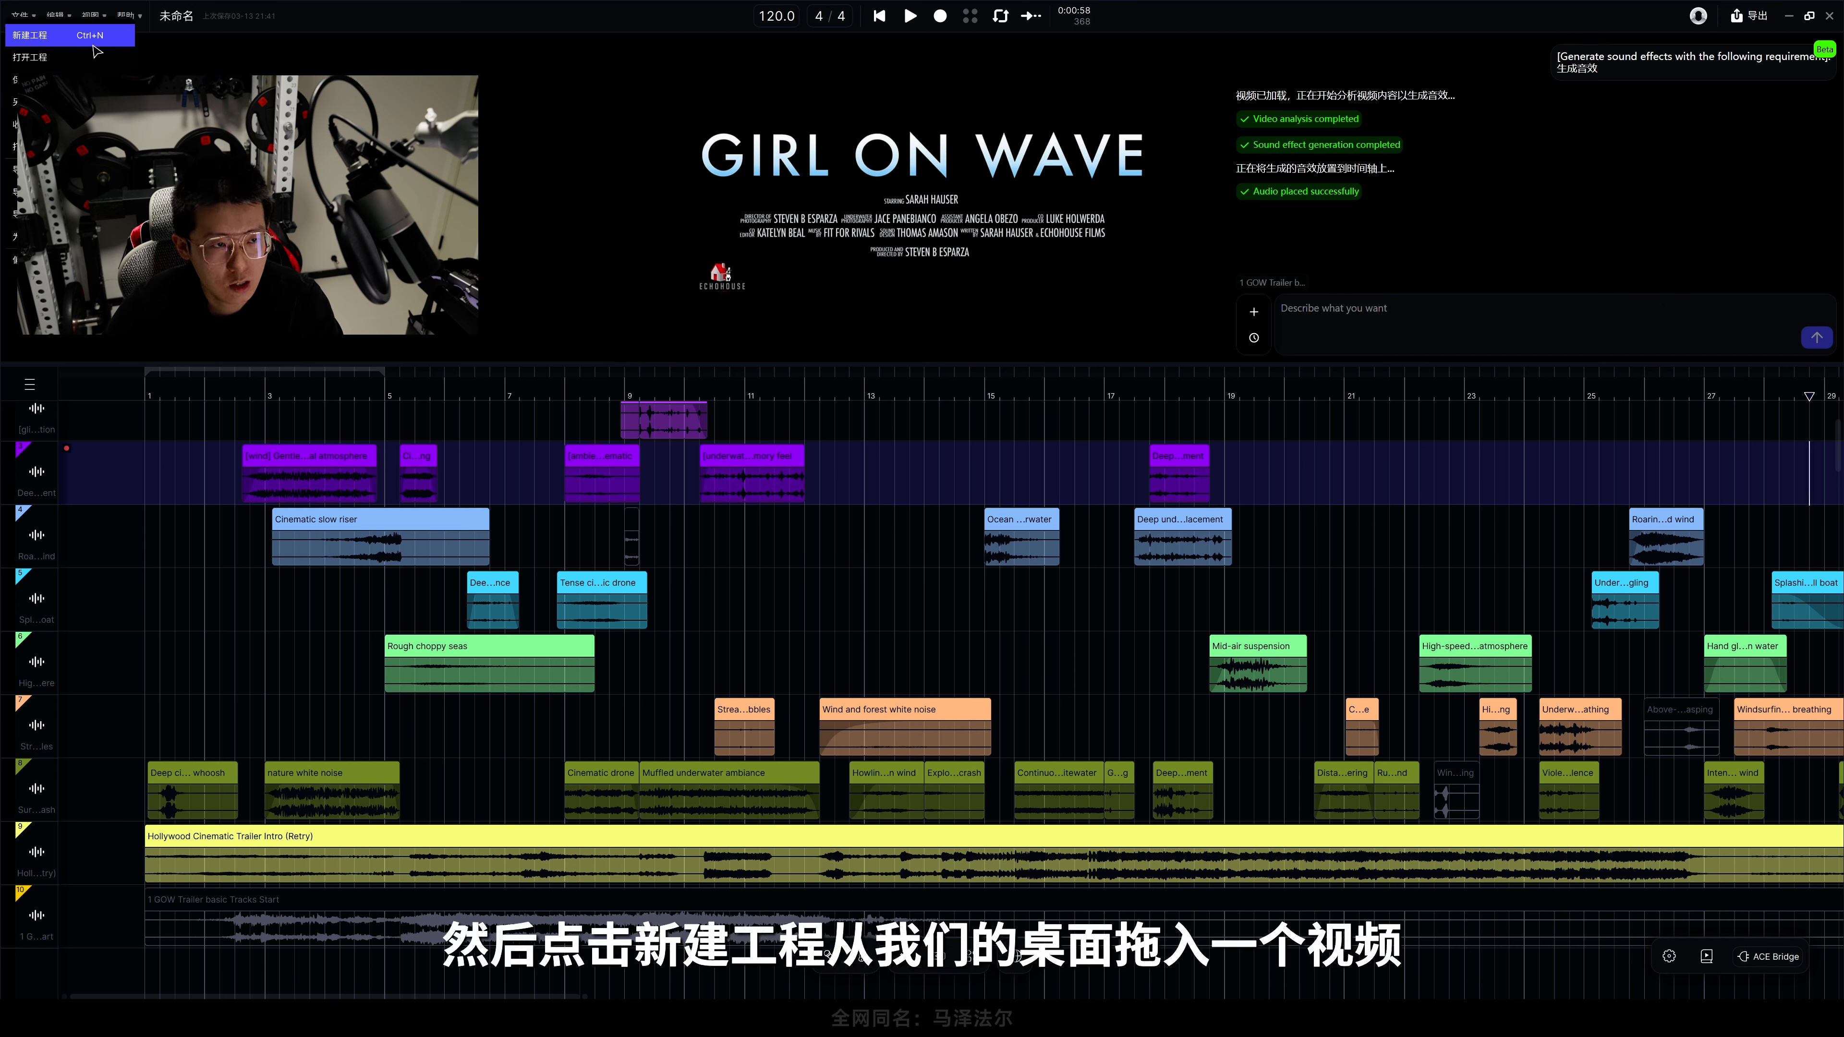
click(29, 36)
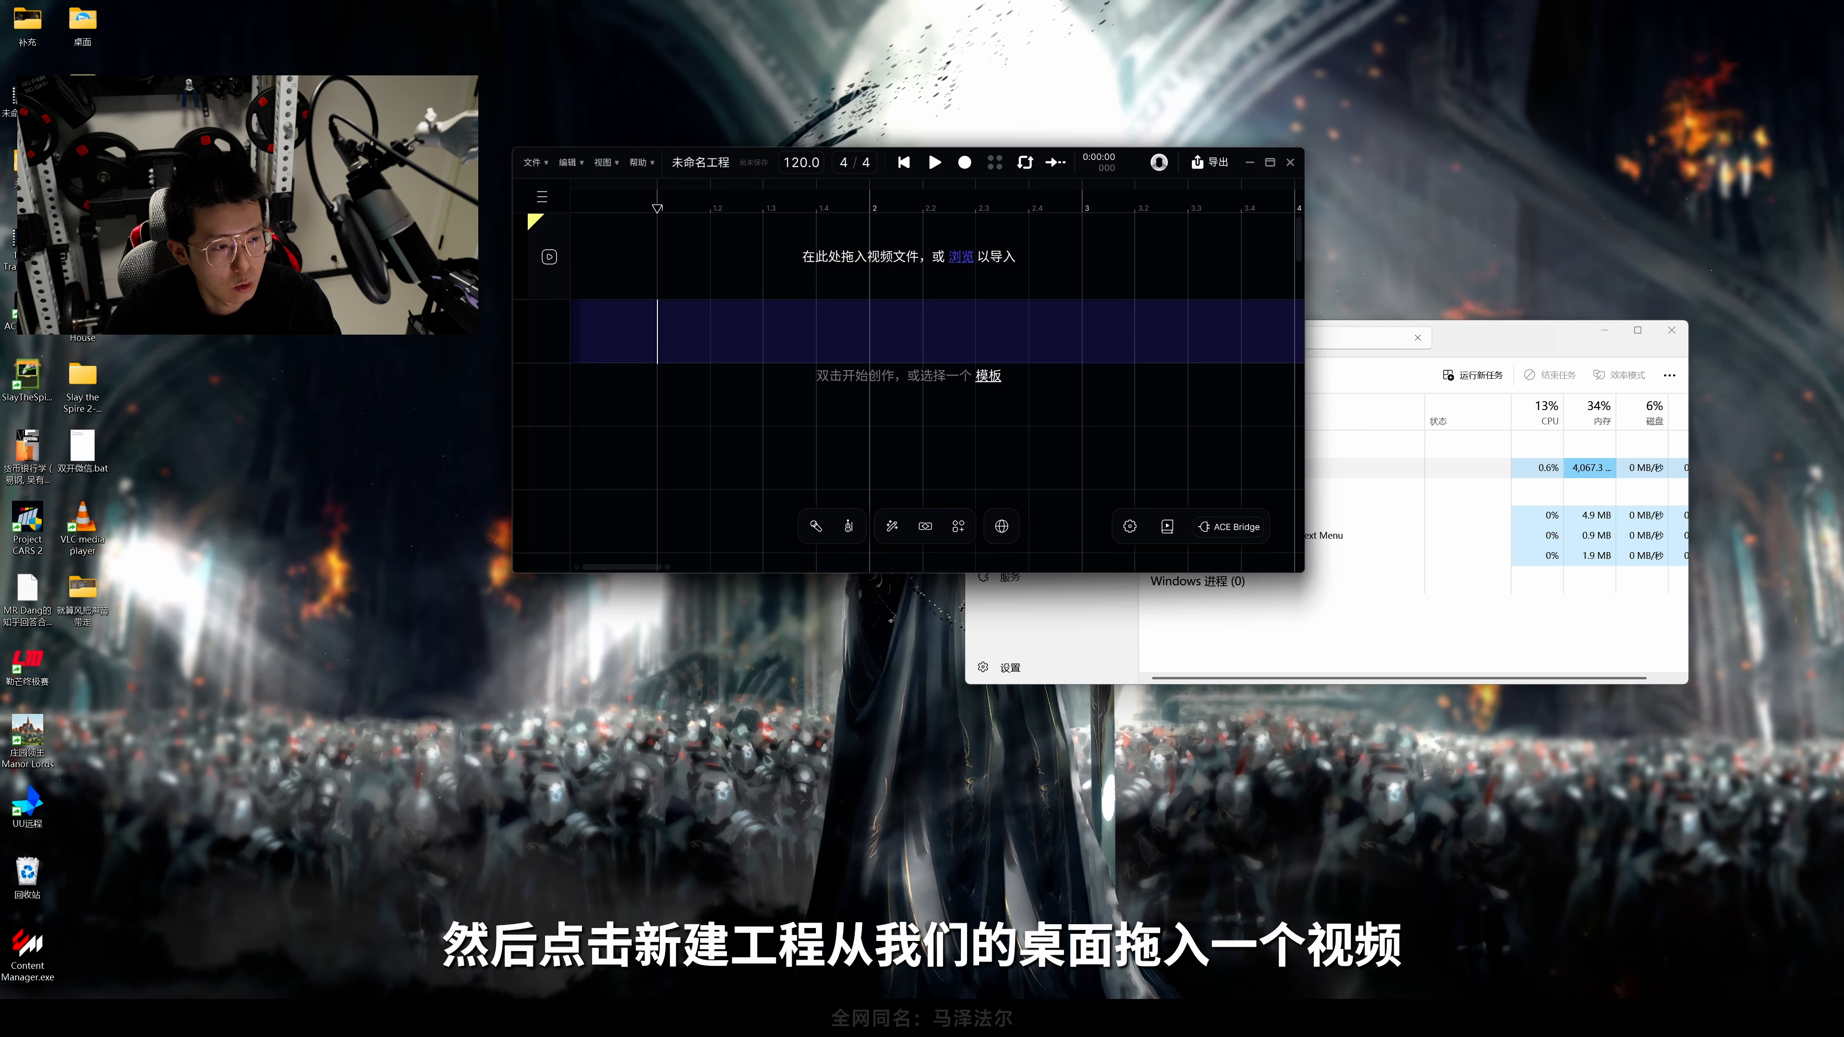
drag(27, 247, 877, 298)
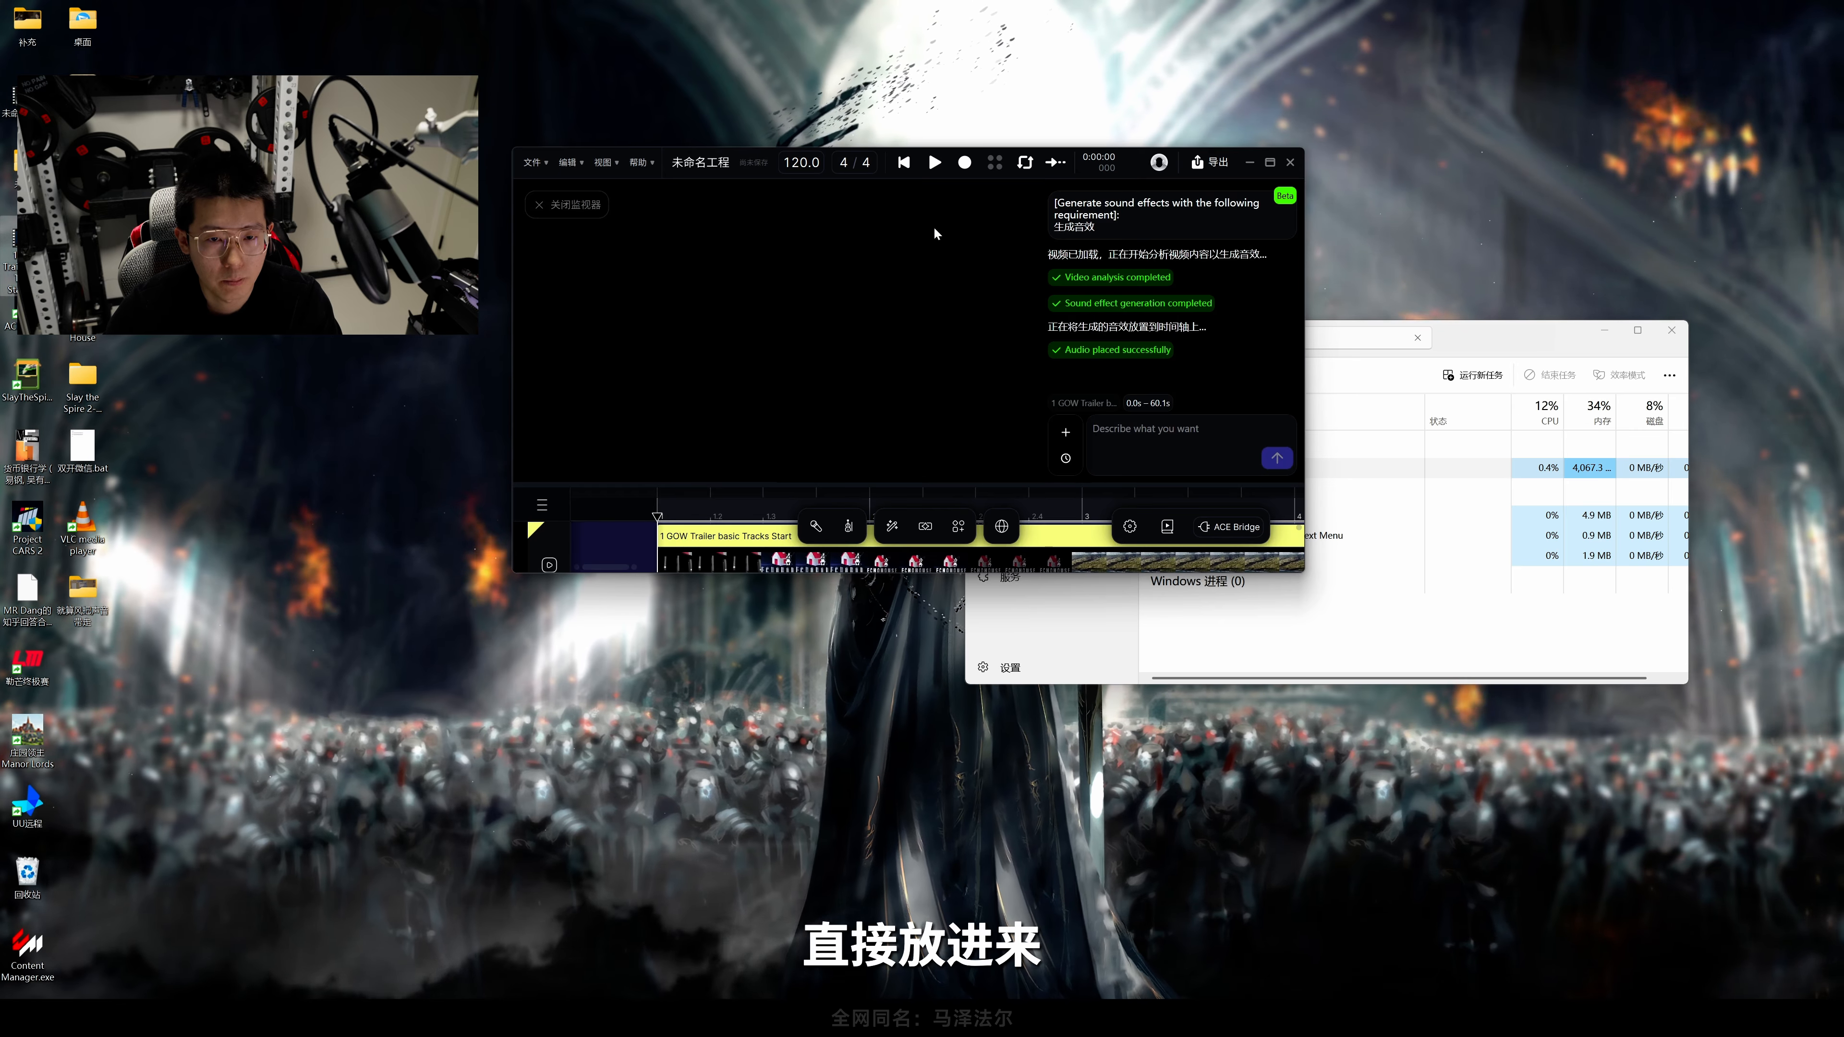
click(1270, 162)
drag(721, 805, 769, 413)
- Preview several frames along the opening of the imported video and examine its full length on the timeline
click(197, 538)
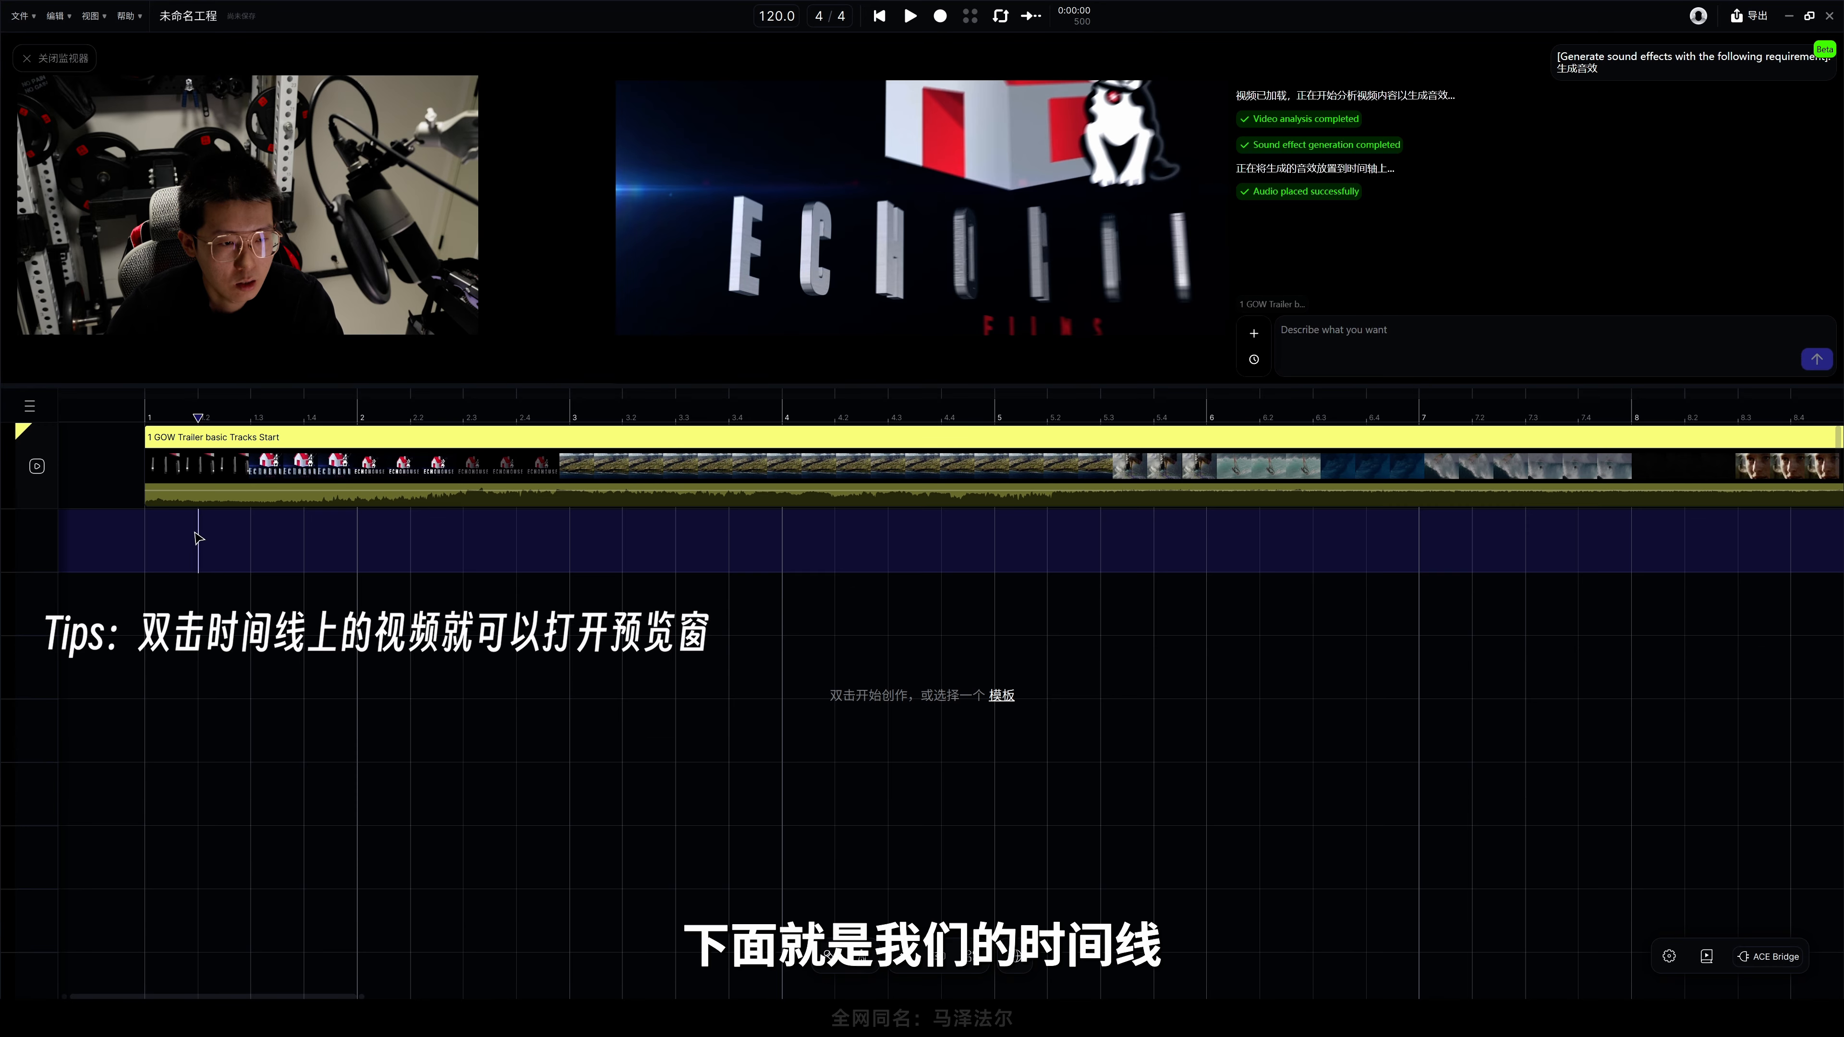
click(382, 542)
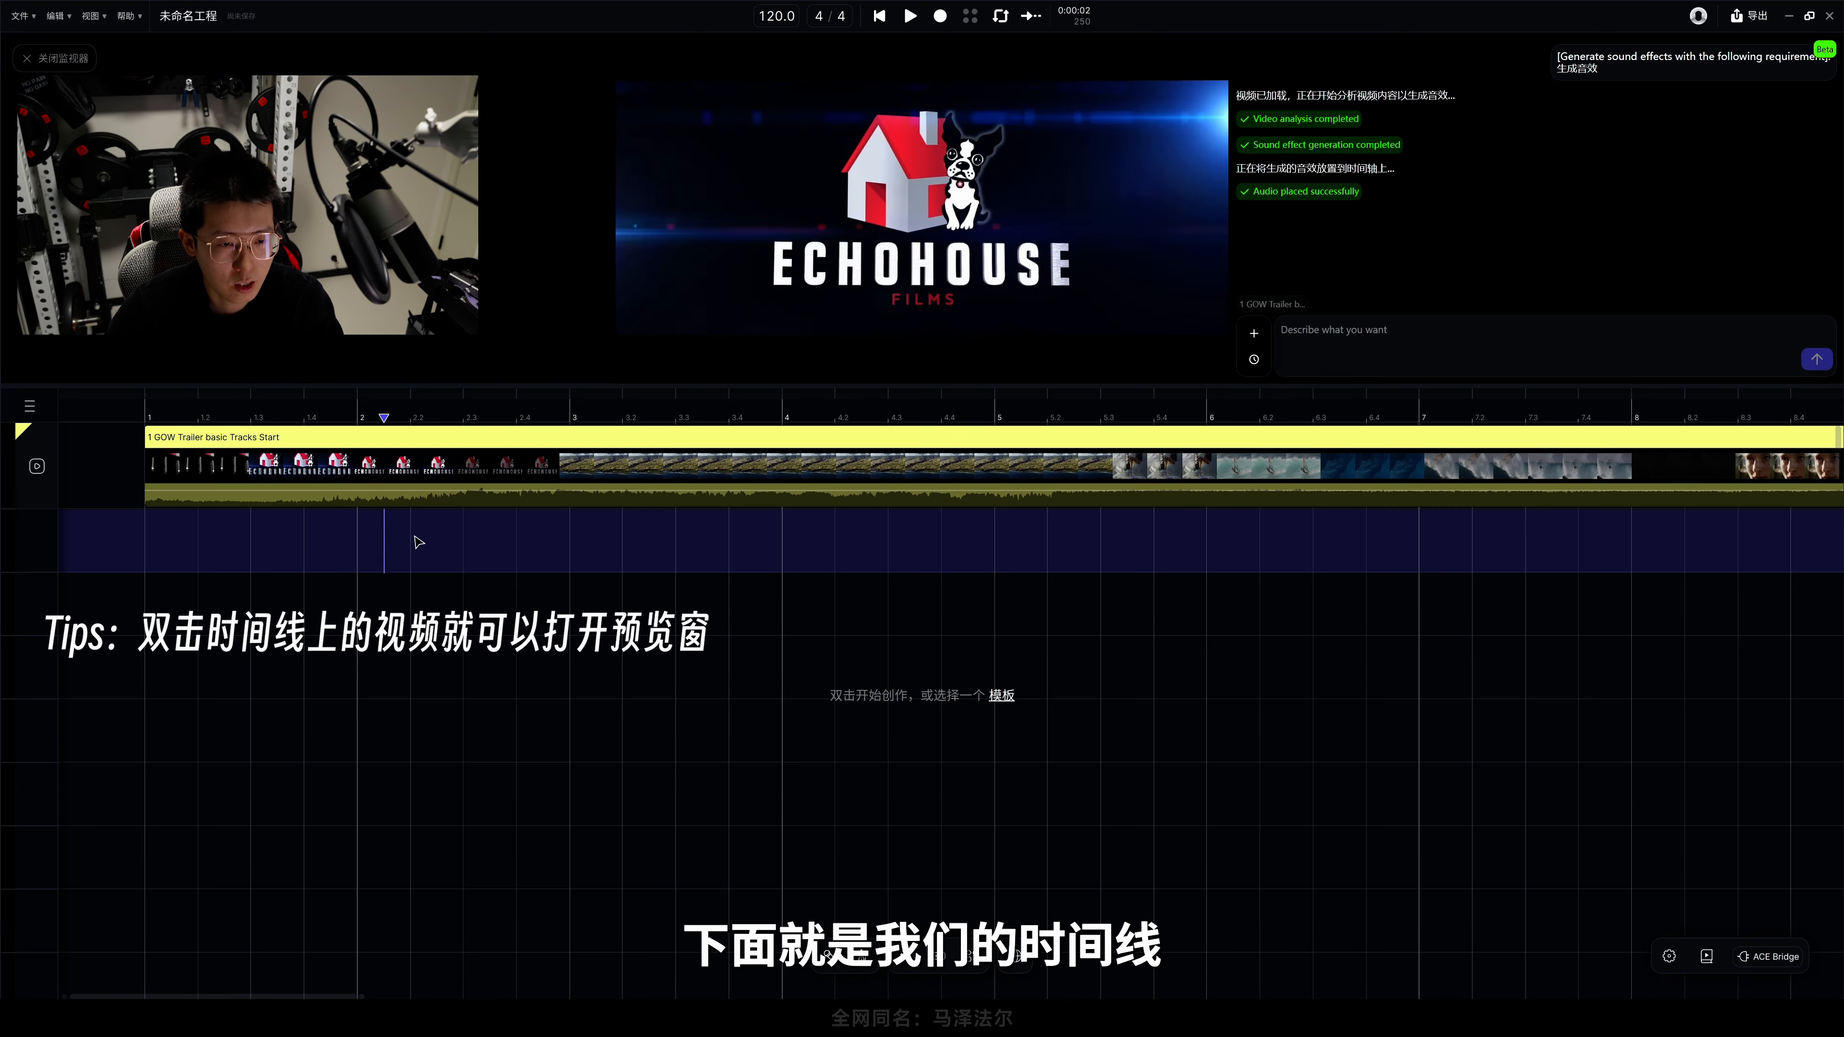
click(602, 543)
click(783, 543)
click(215, 564)
click(648, 536)
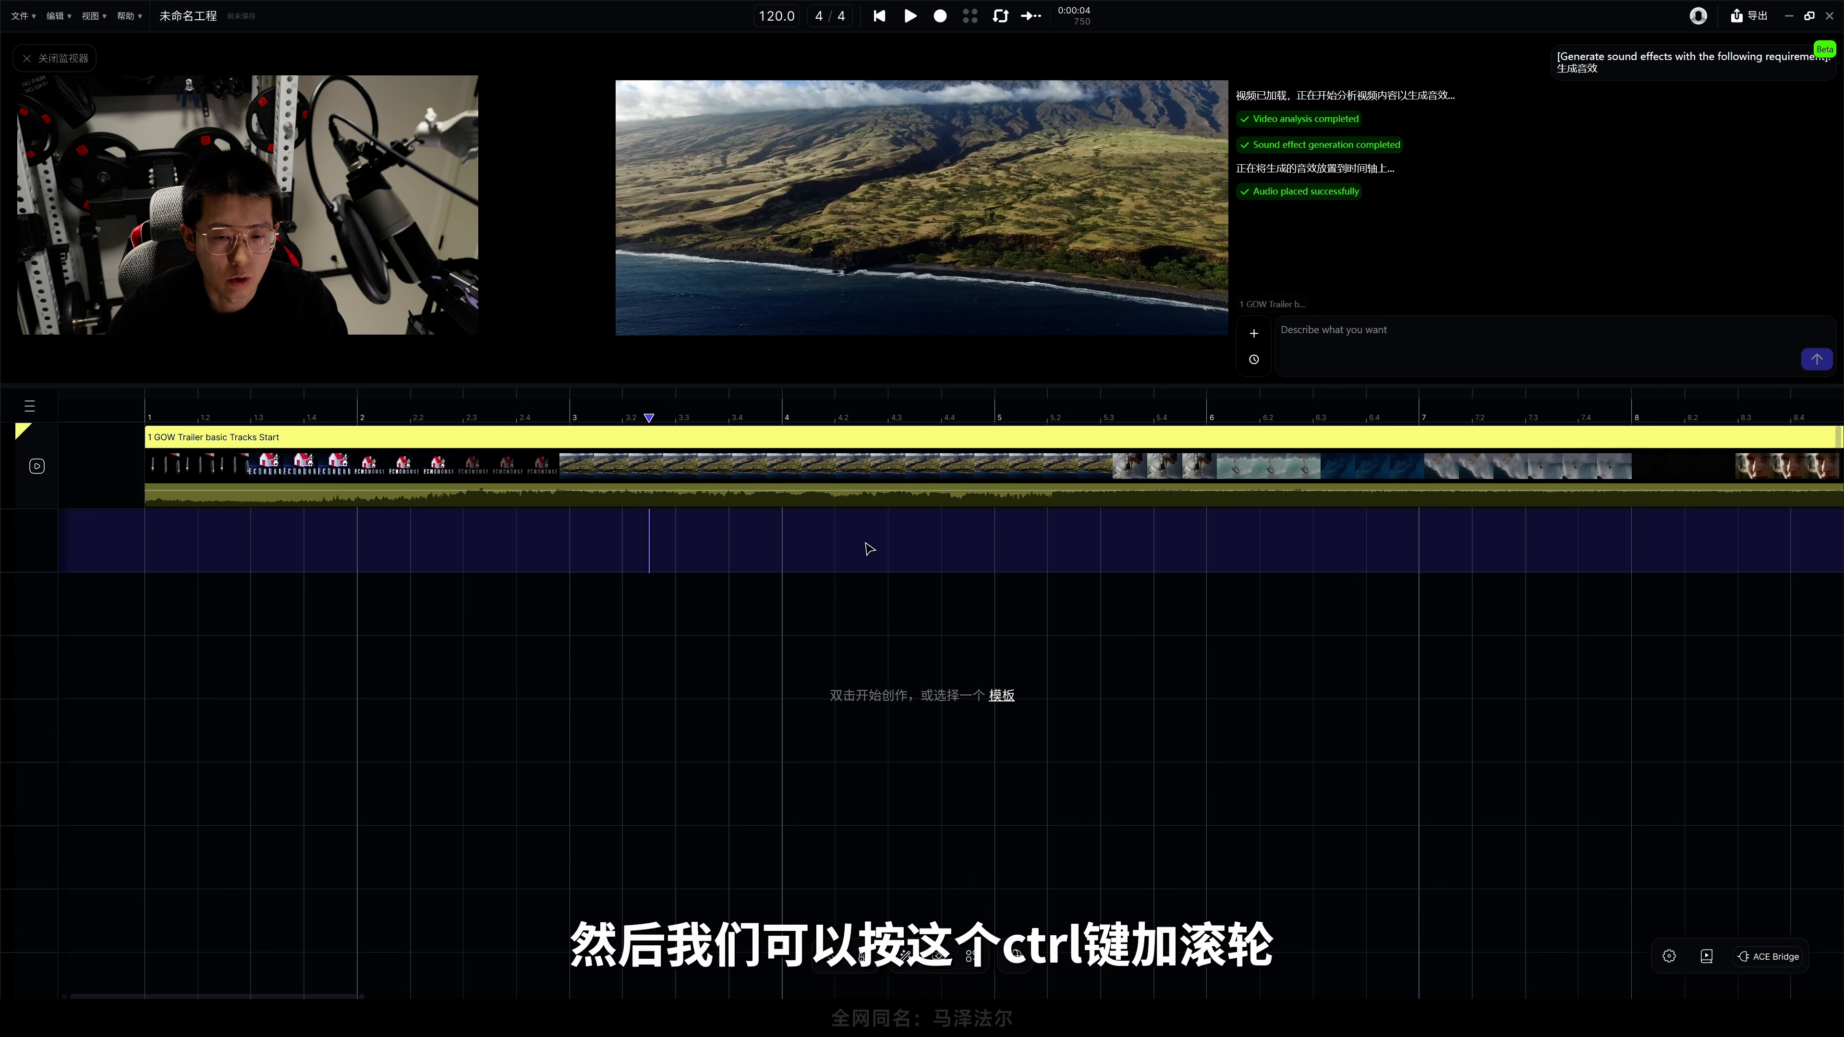
scroll(869, 548, down, 10)
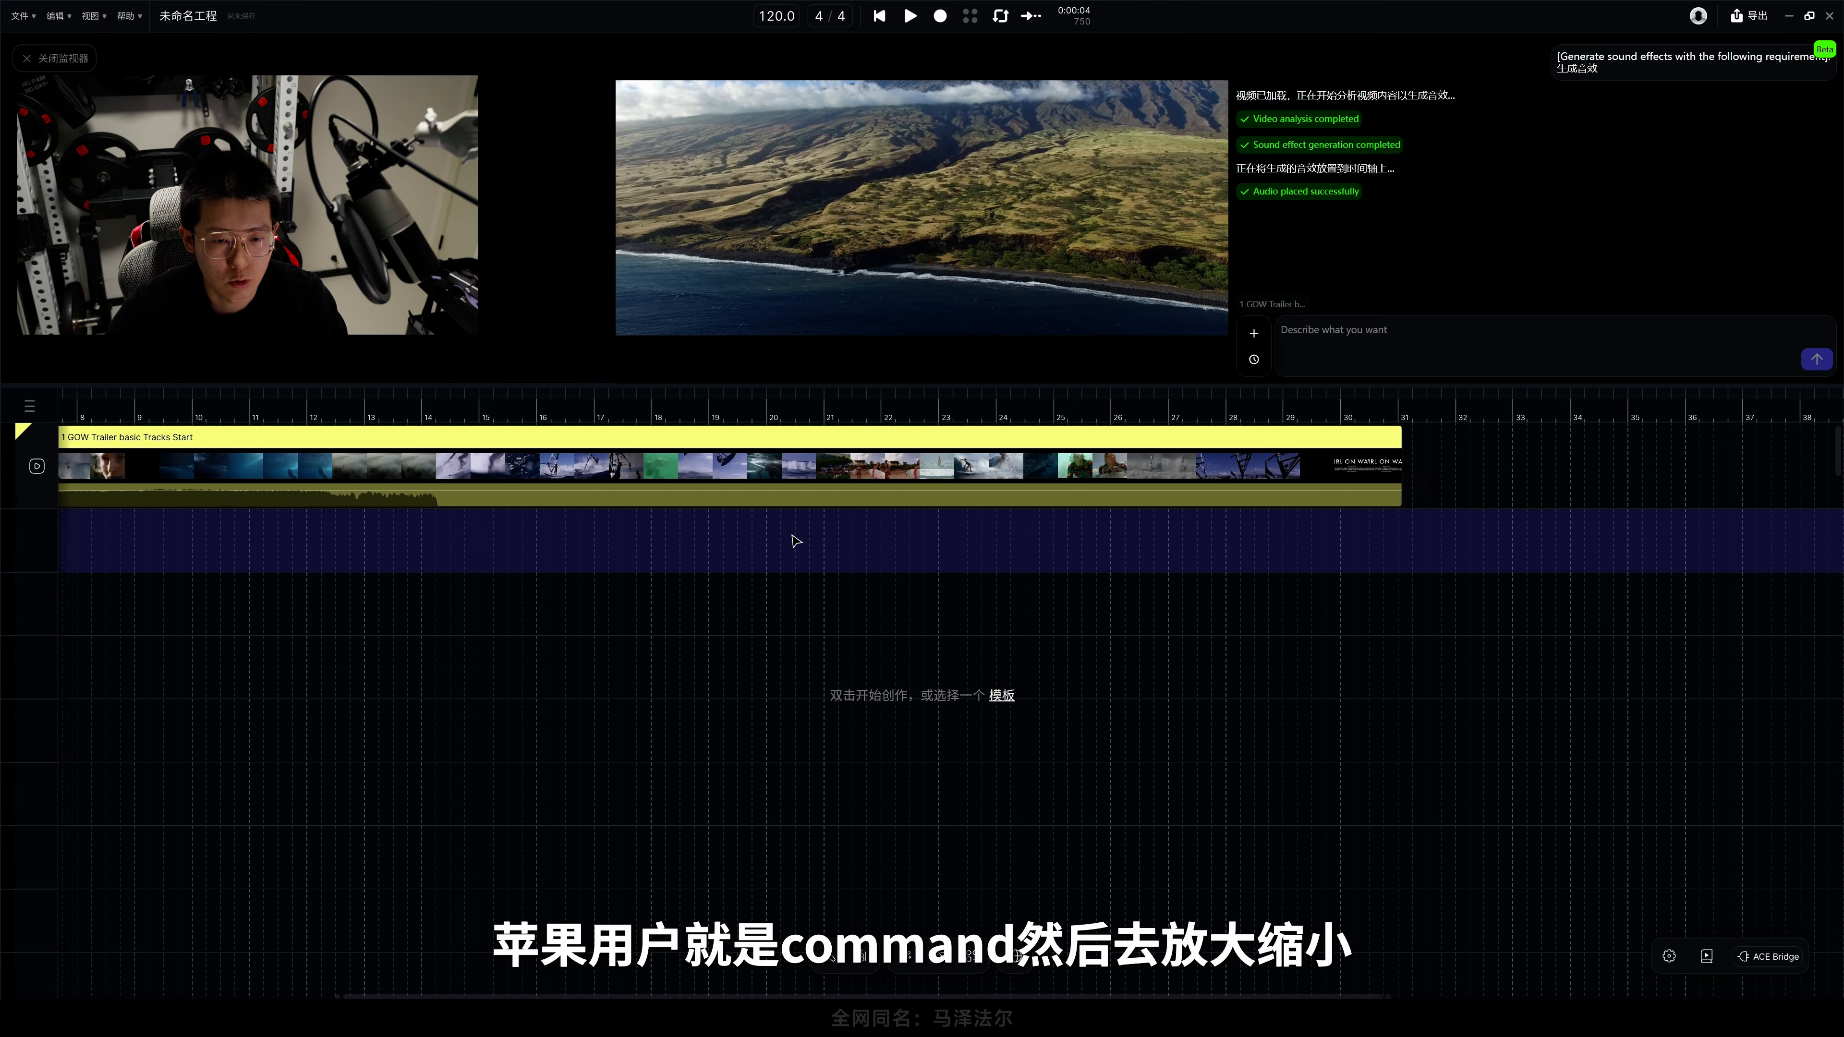
scroll(796, 541, down, 3)
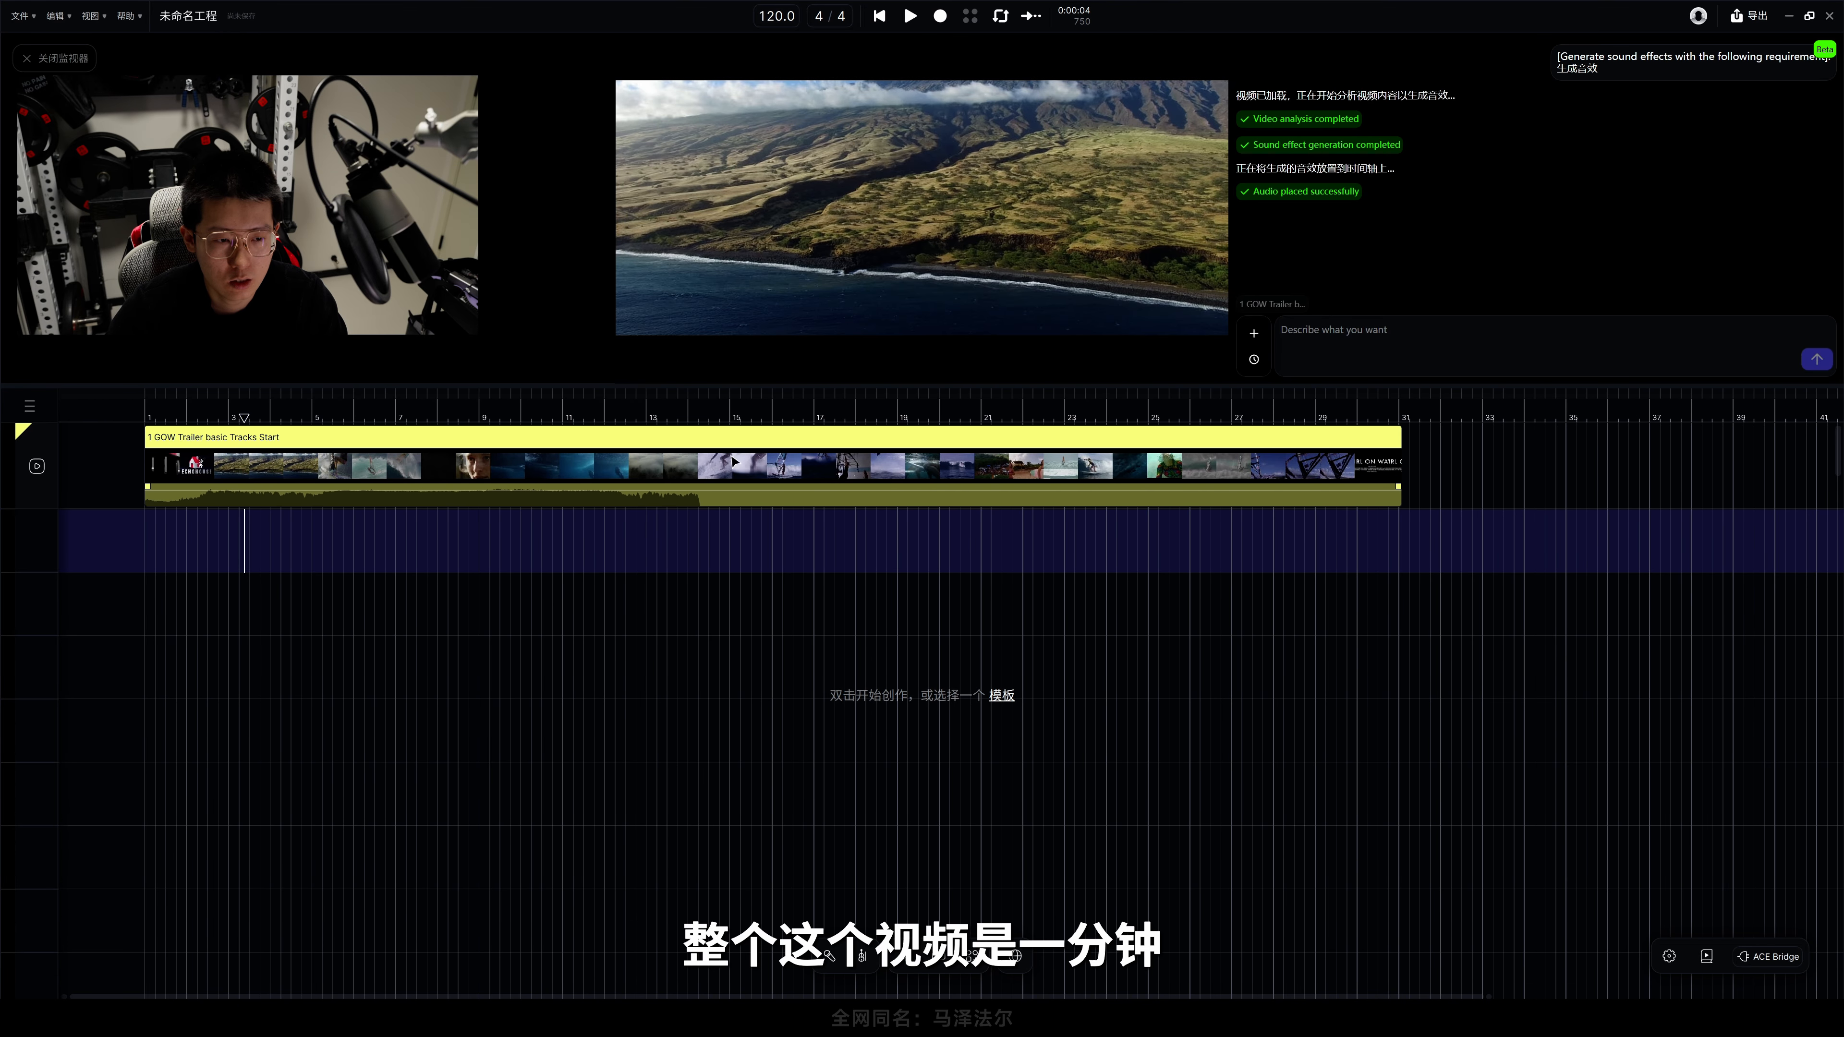
- Play the imported video from the beginning to hear its existing audio
click(143, 536)
scroll(169, 551, up, 3)
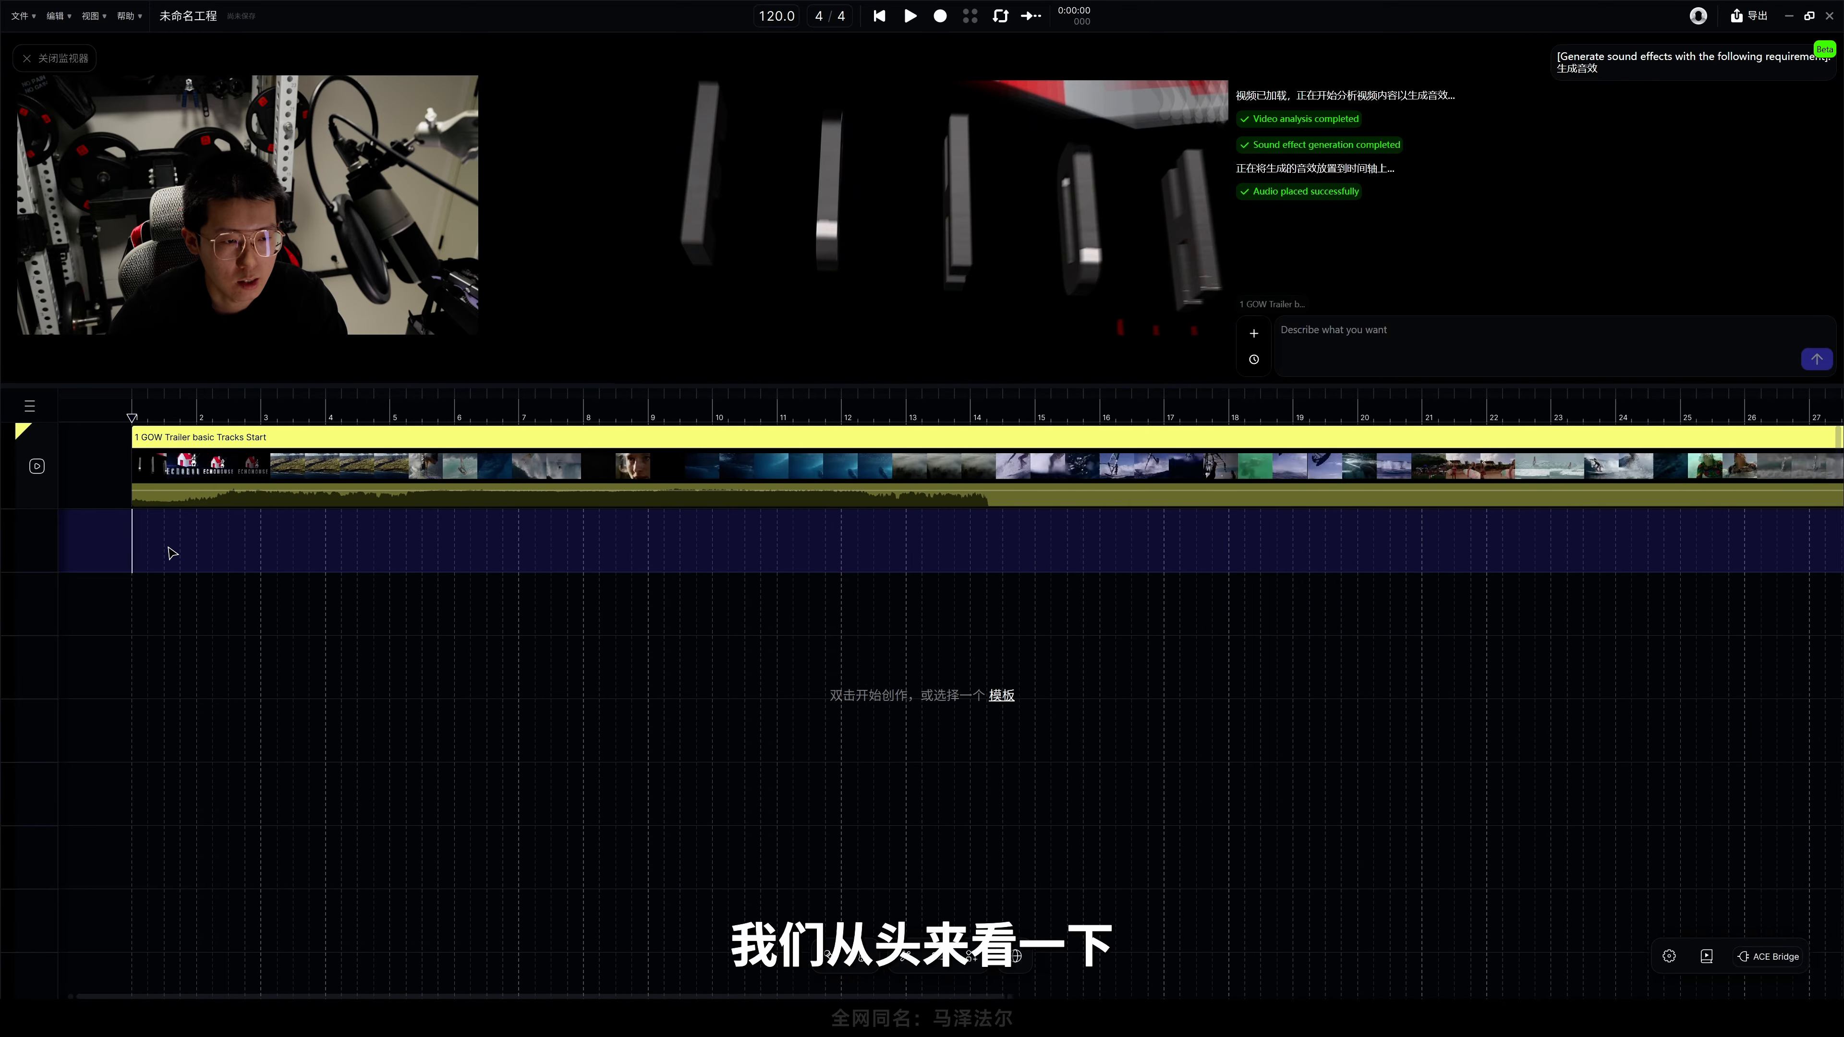
key(space)
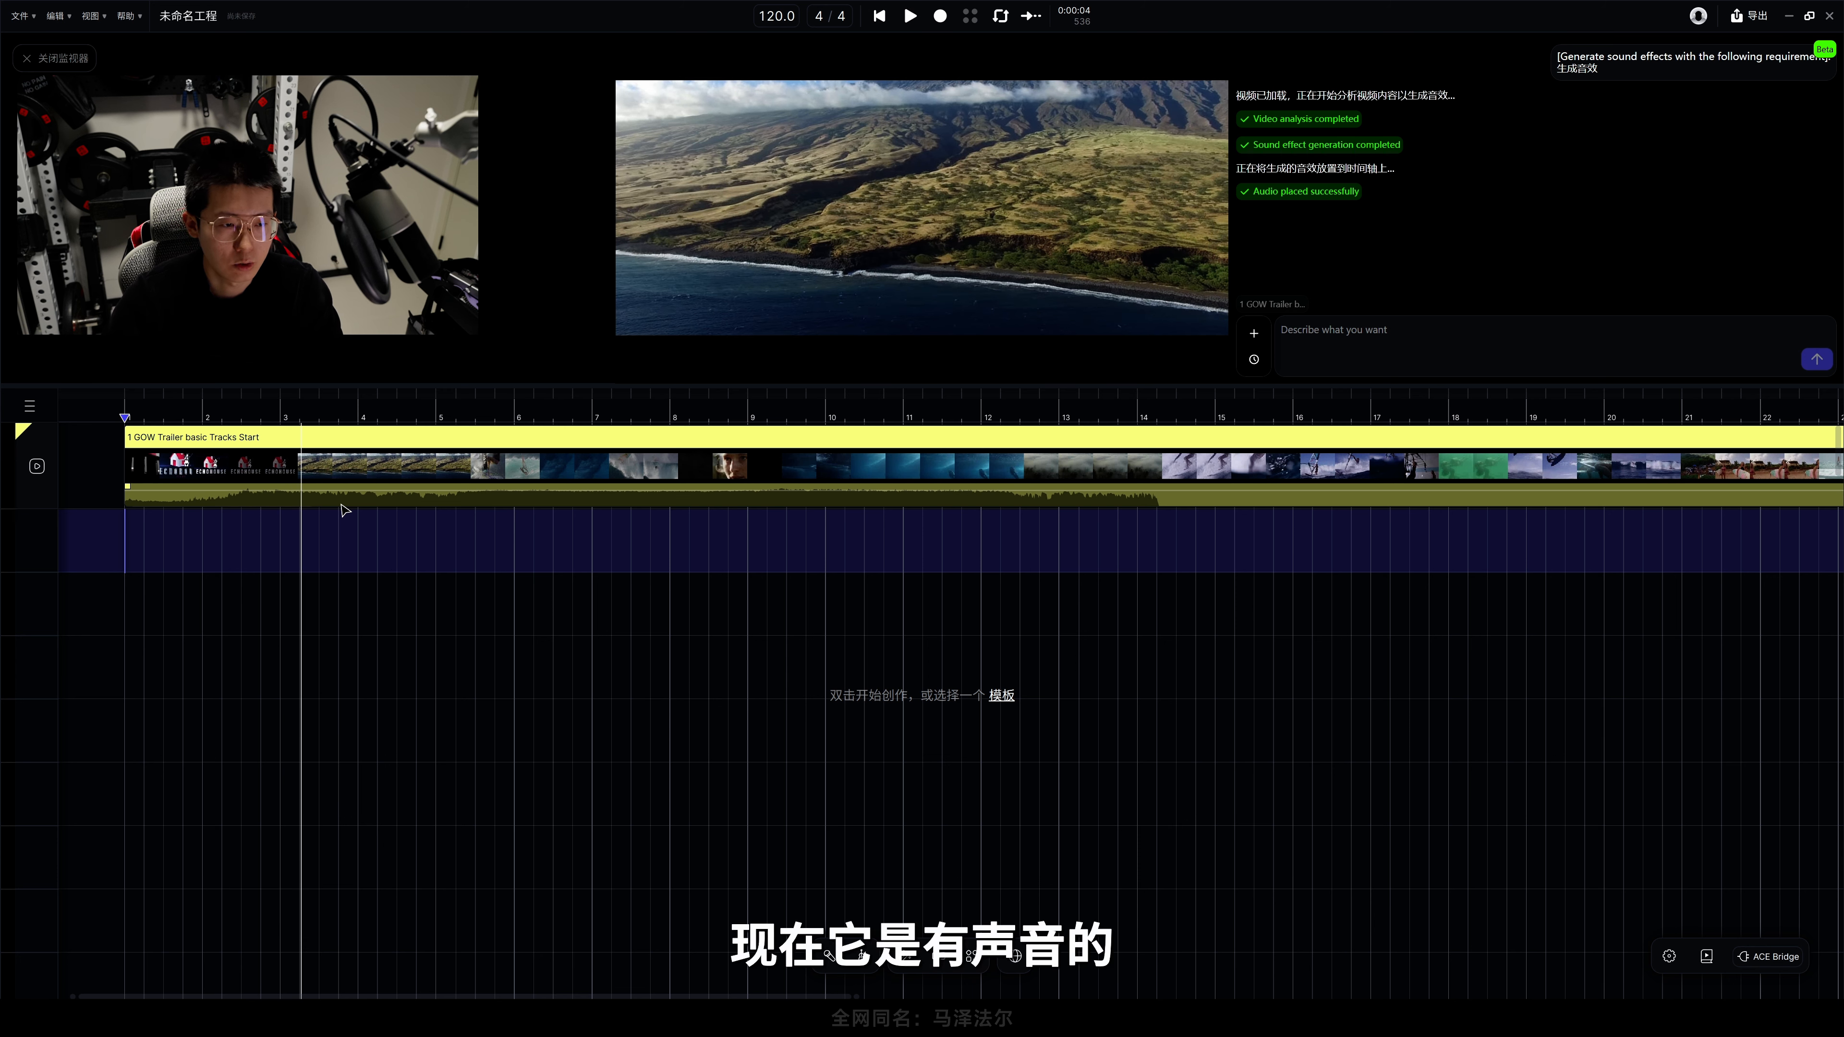
- Detach the audio from the video clip, then move the detached audio to a lower track and mute it
click(448, 483)
right_click(510, 476)
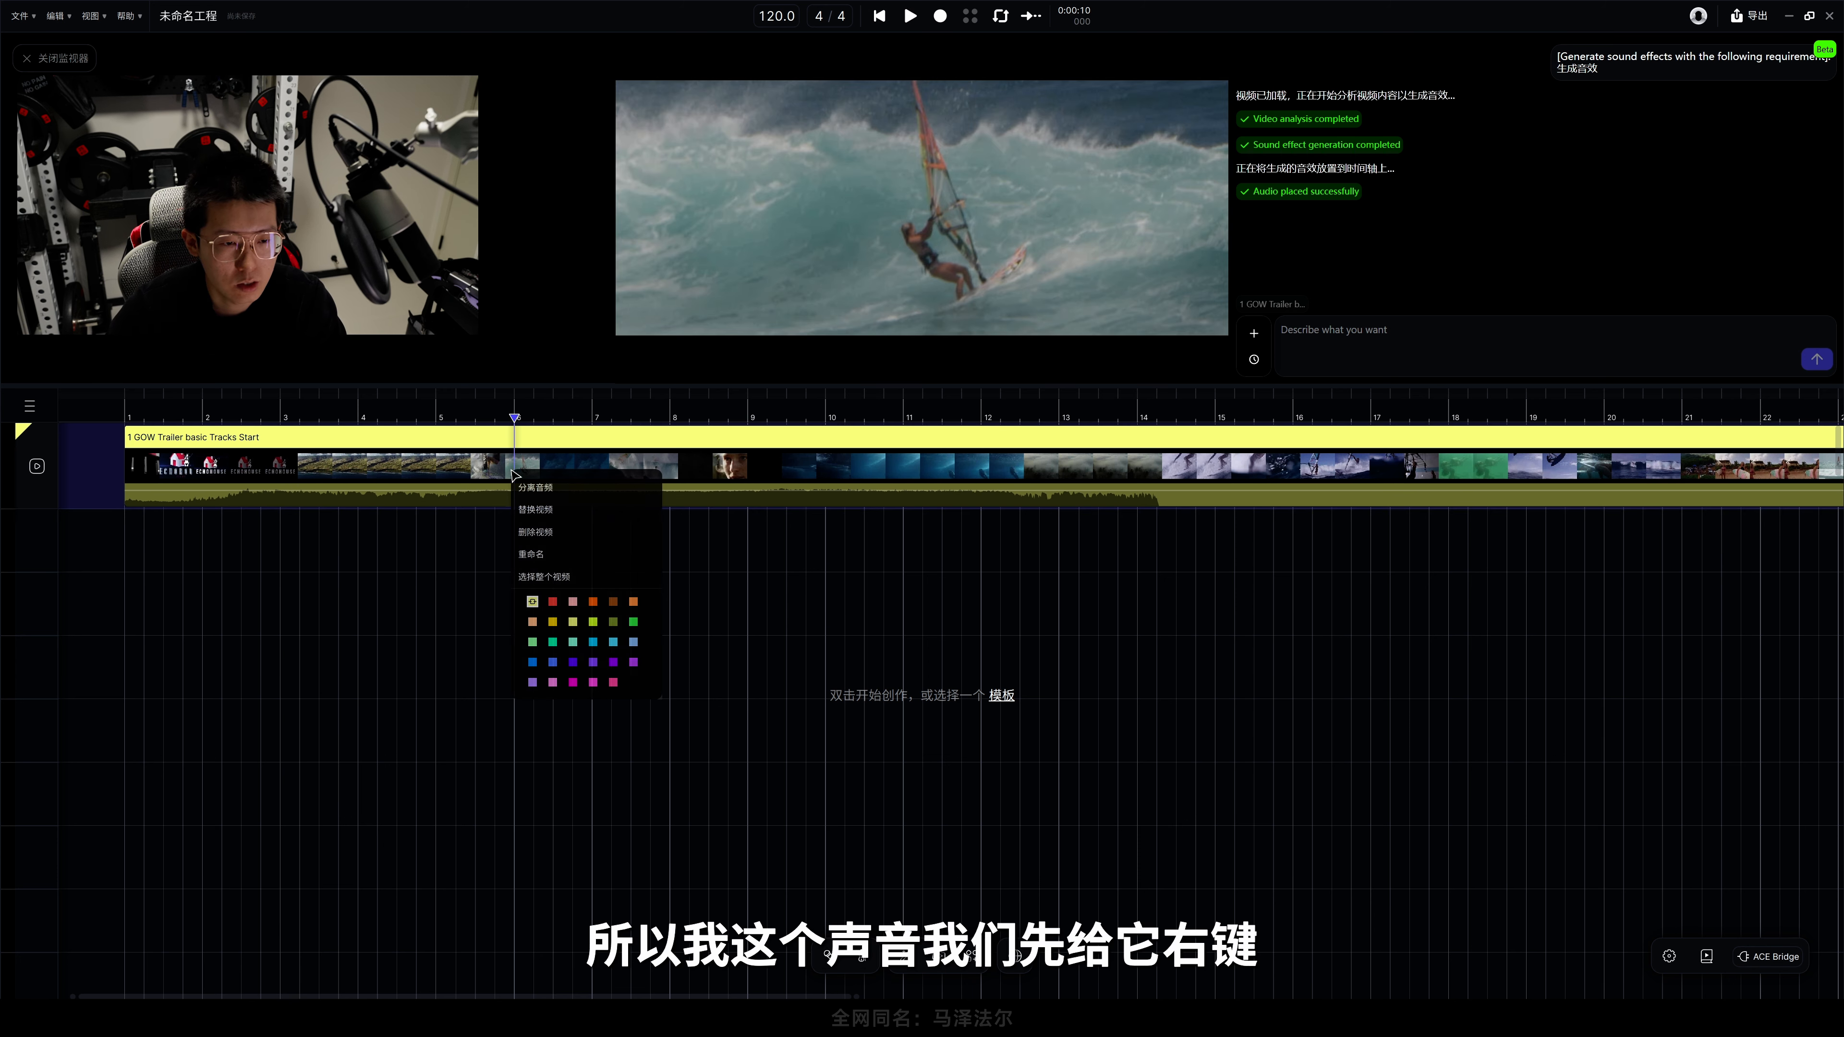
click(538, 487)
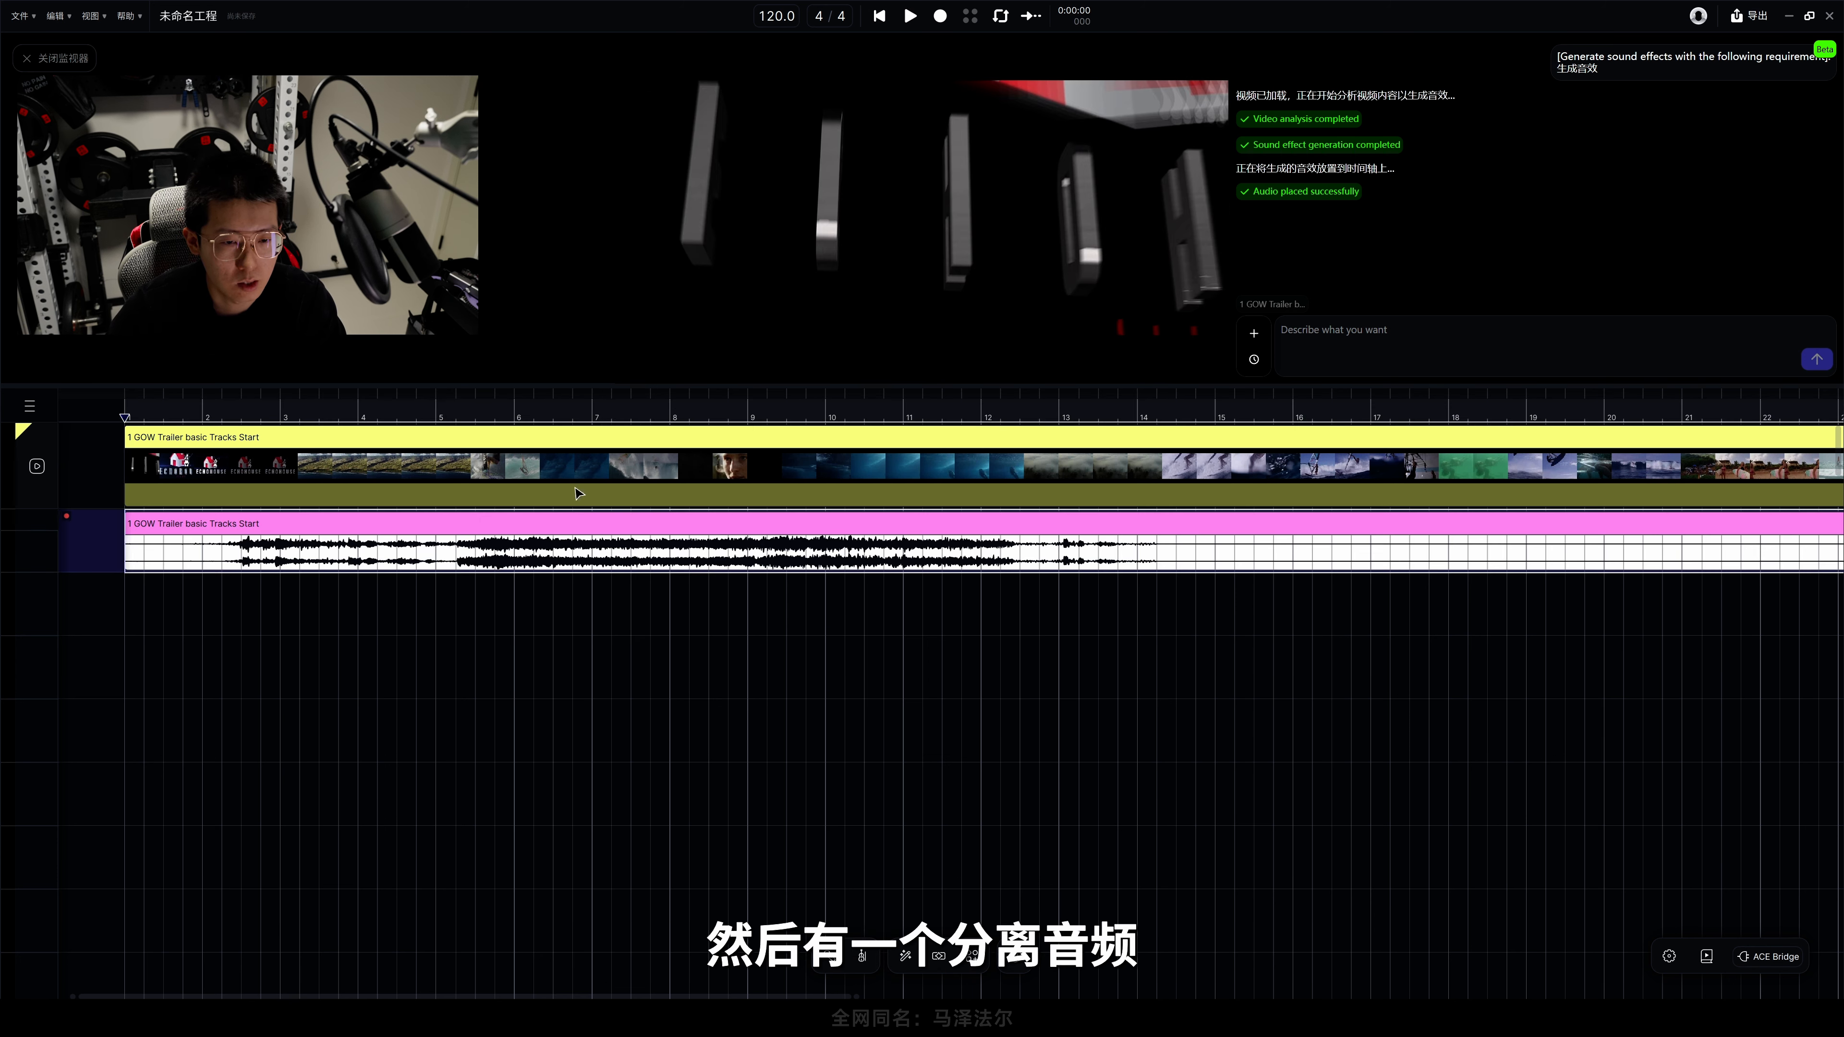
click(556, 526)
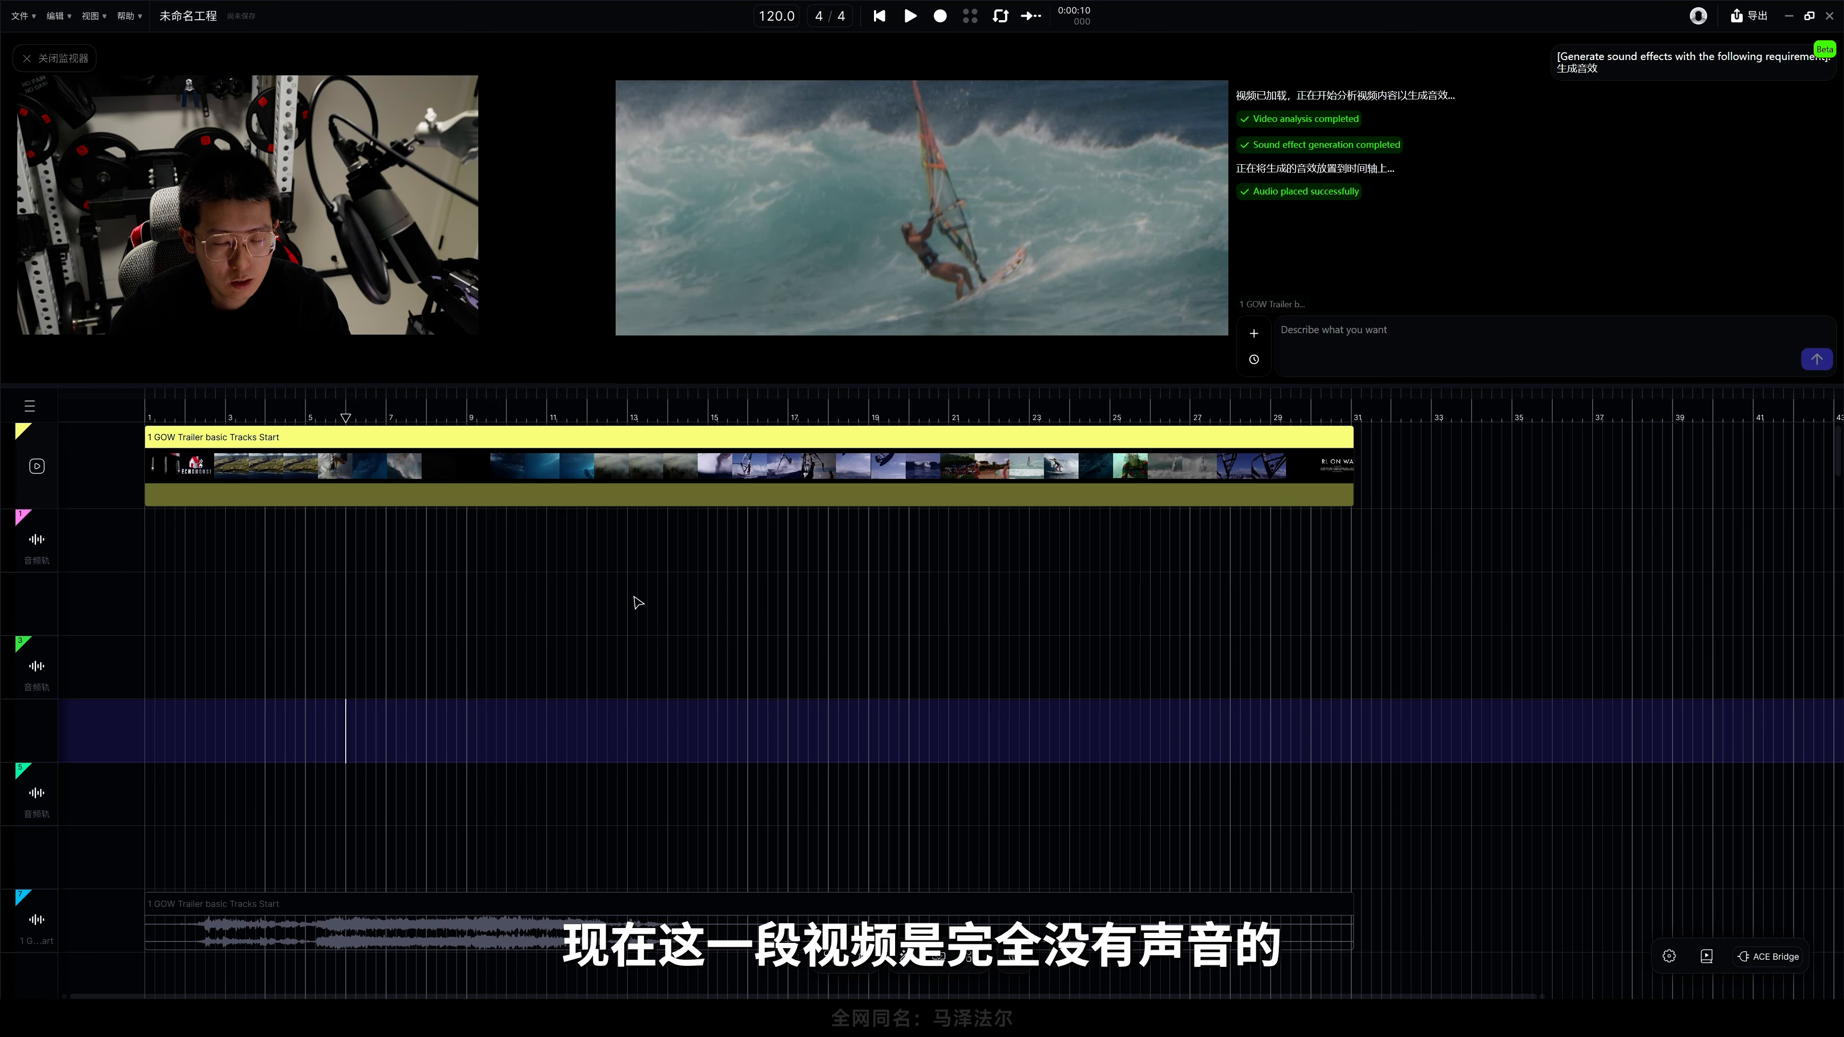
- Play the video from near its start to check it without the detached audio
click(160, 417)
click(172, 527)
key(space)
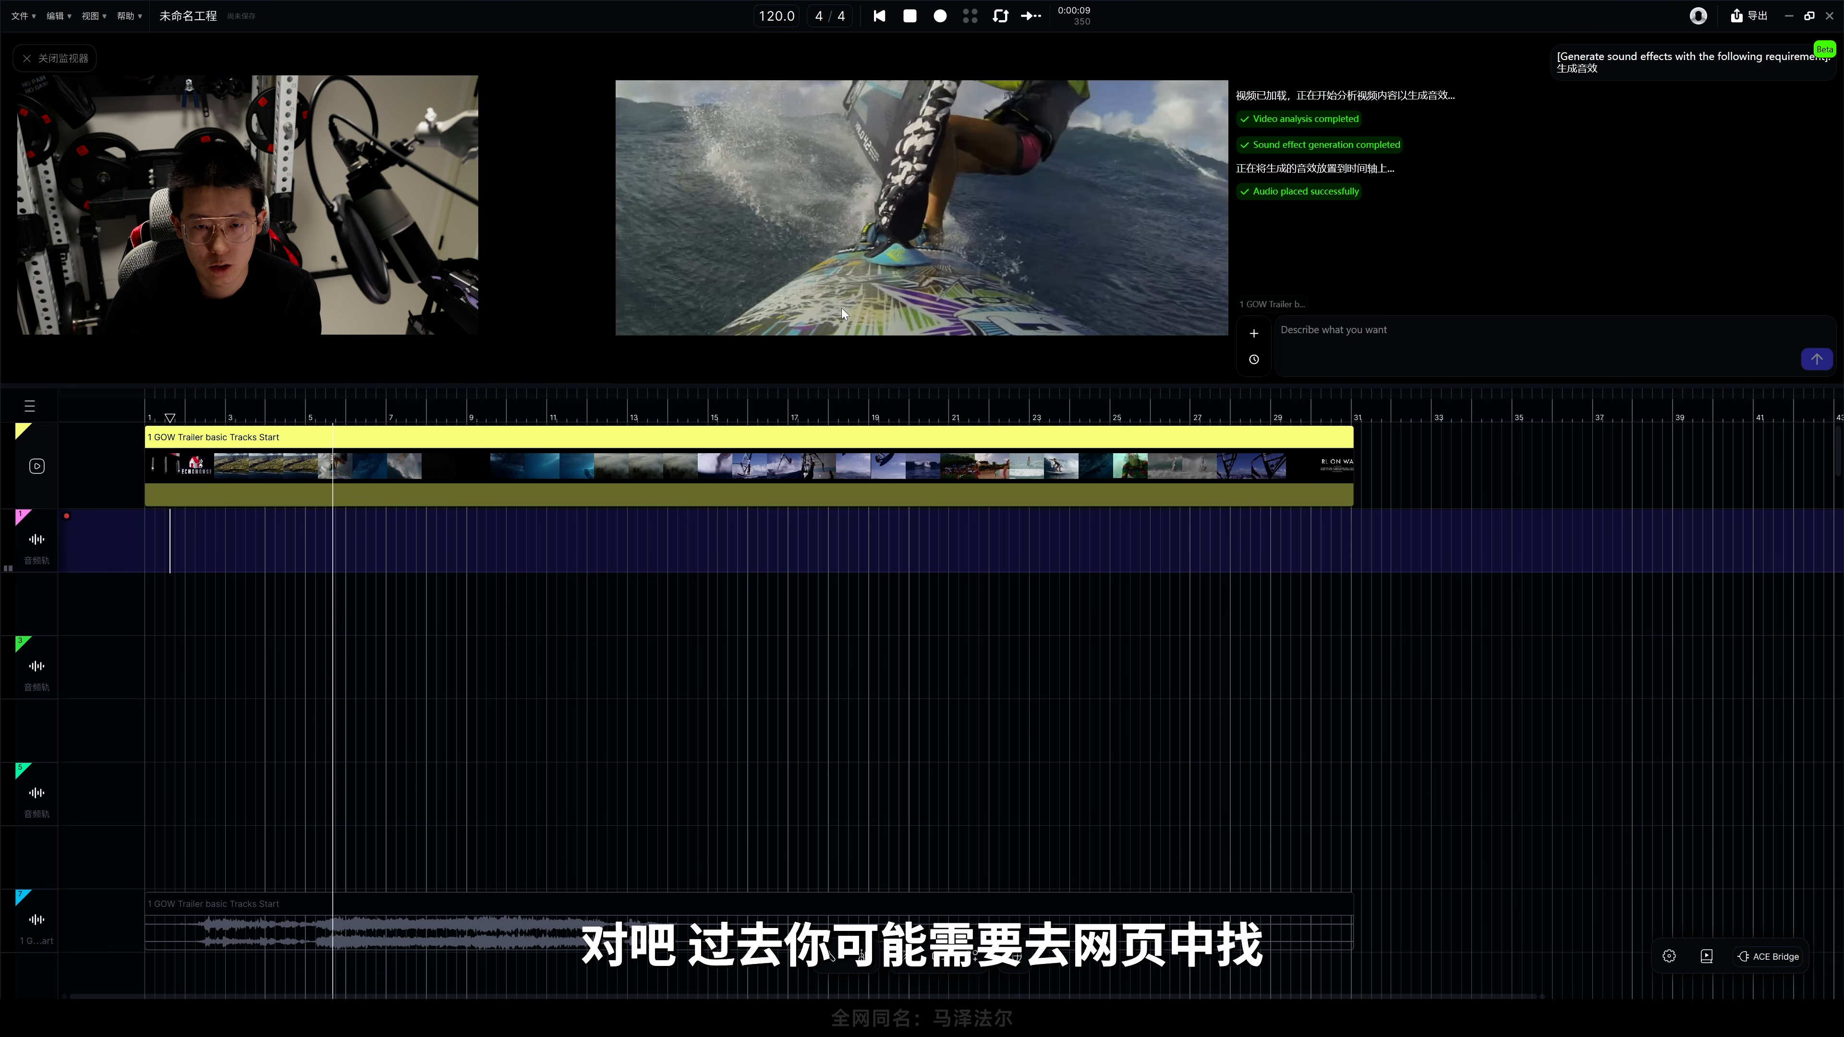
key(space)
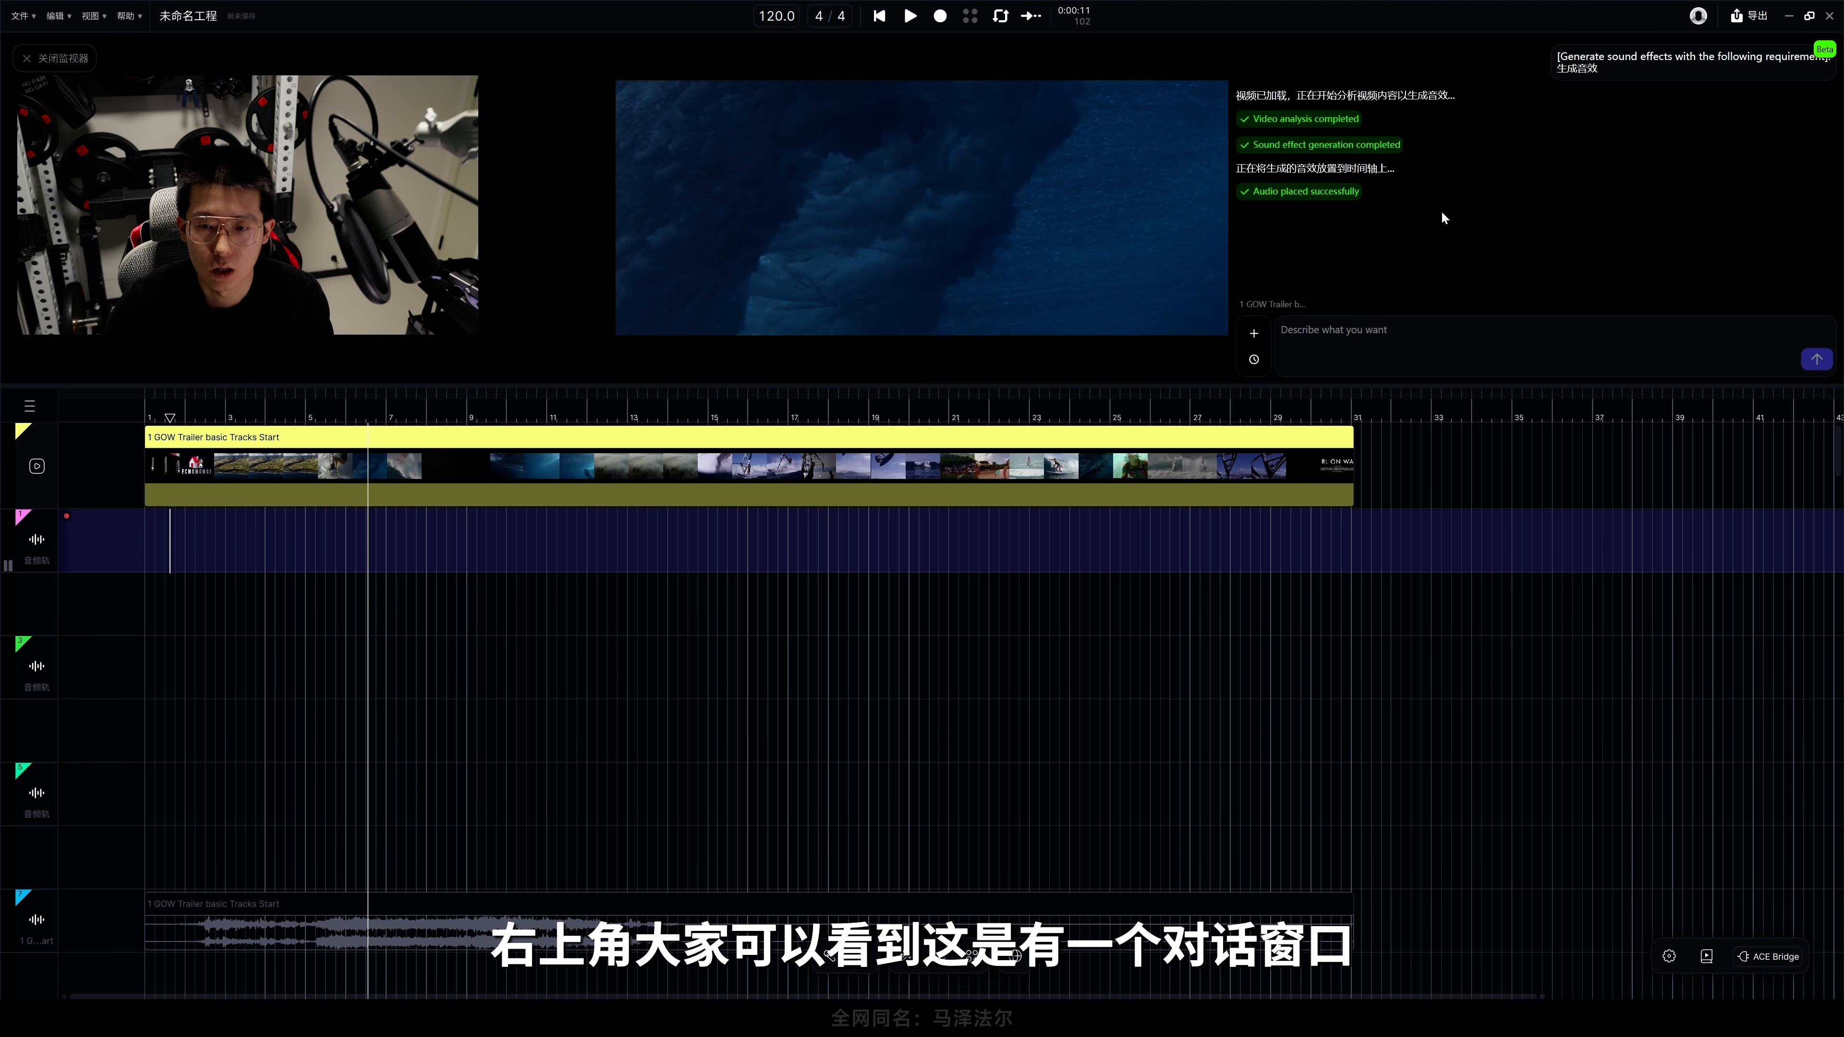
- Start a new AI generation session in Music for Video mode
click(1254, 335)
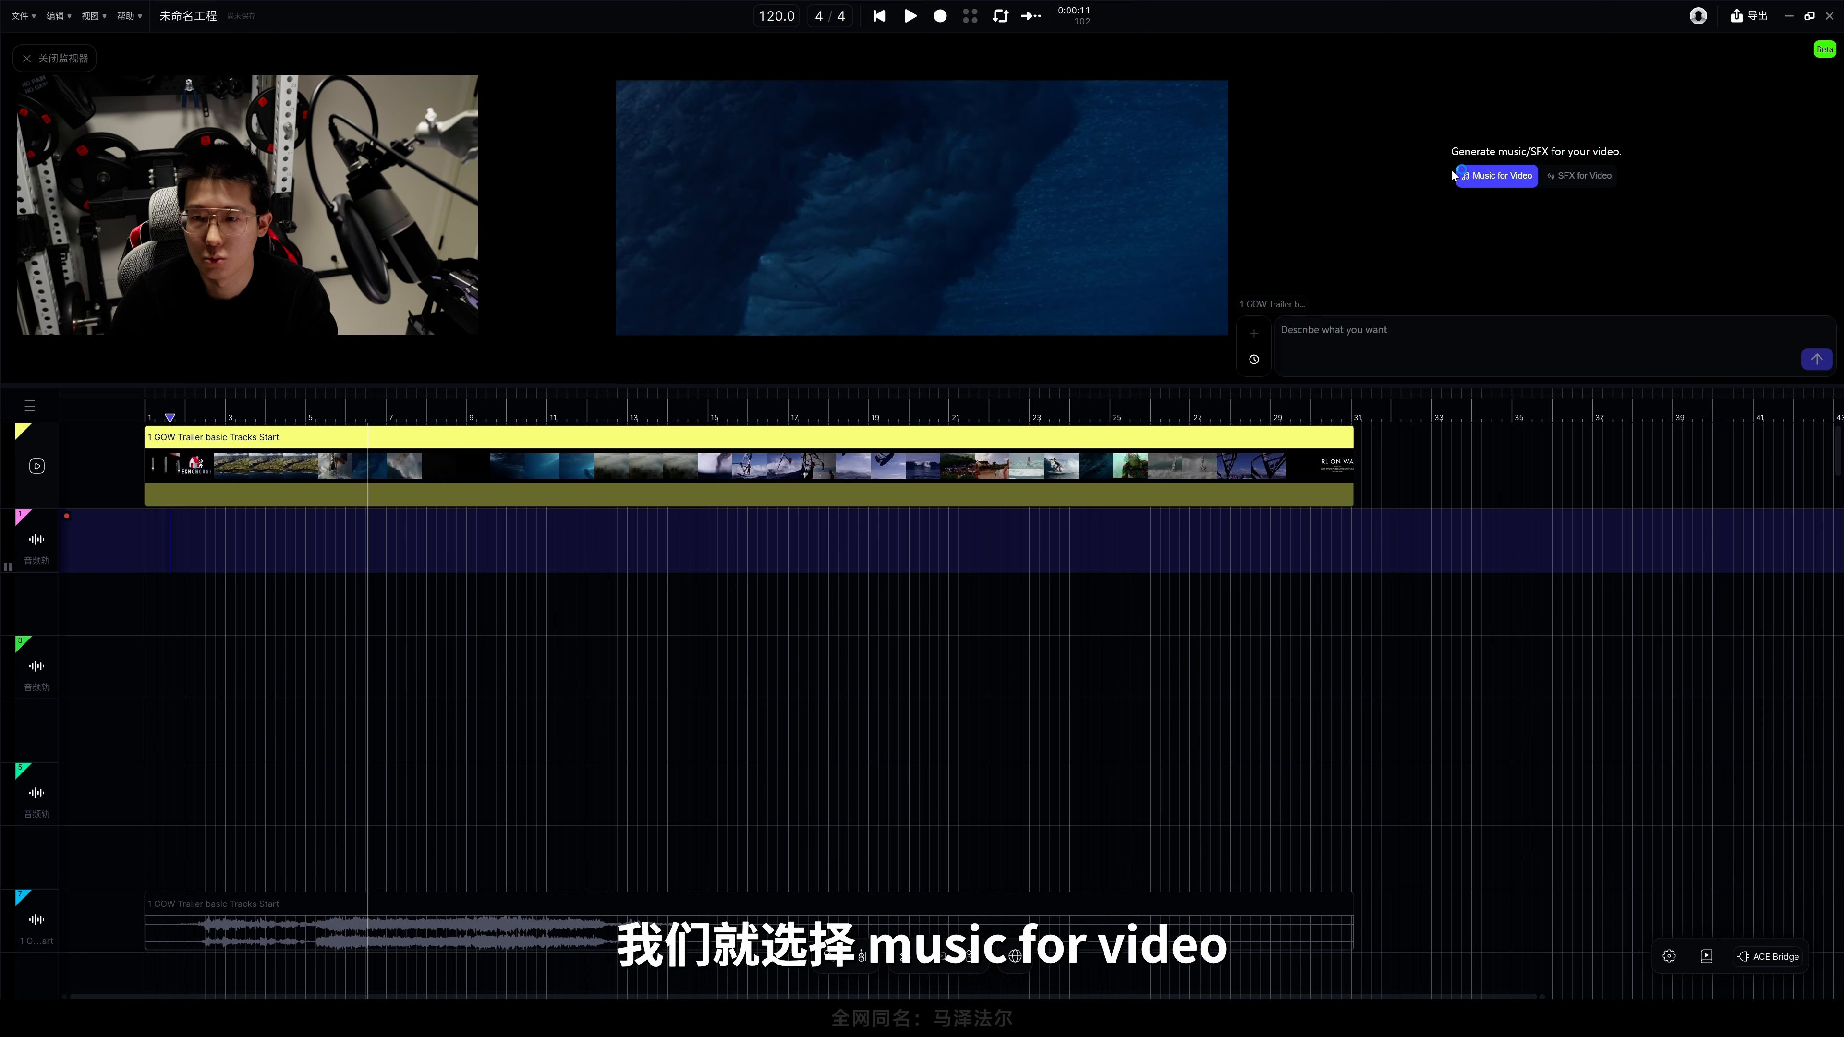
click(1500, 178)
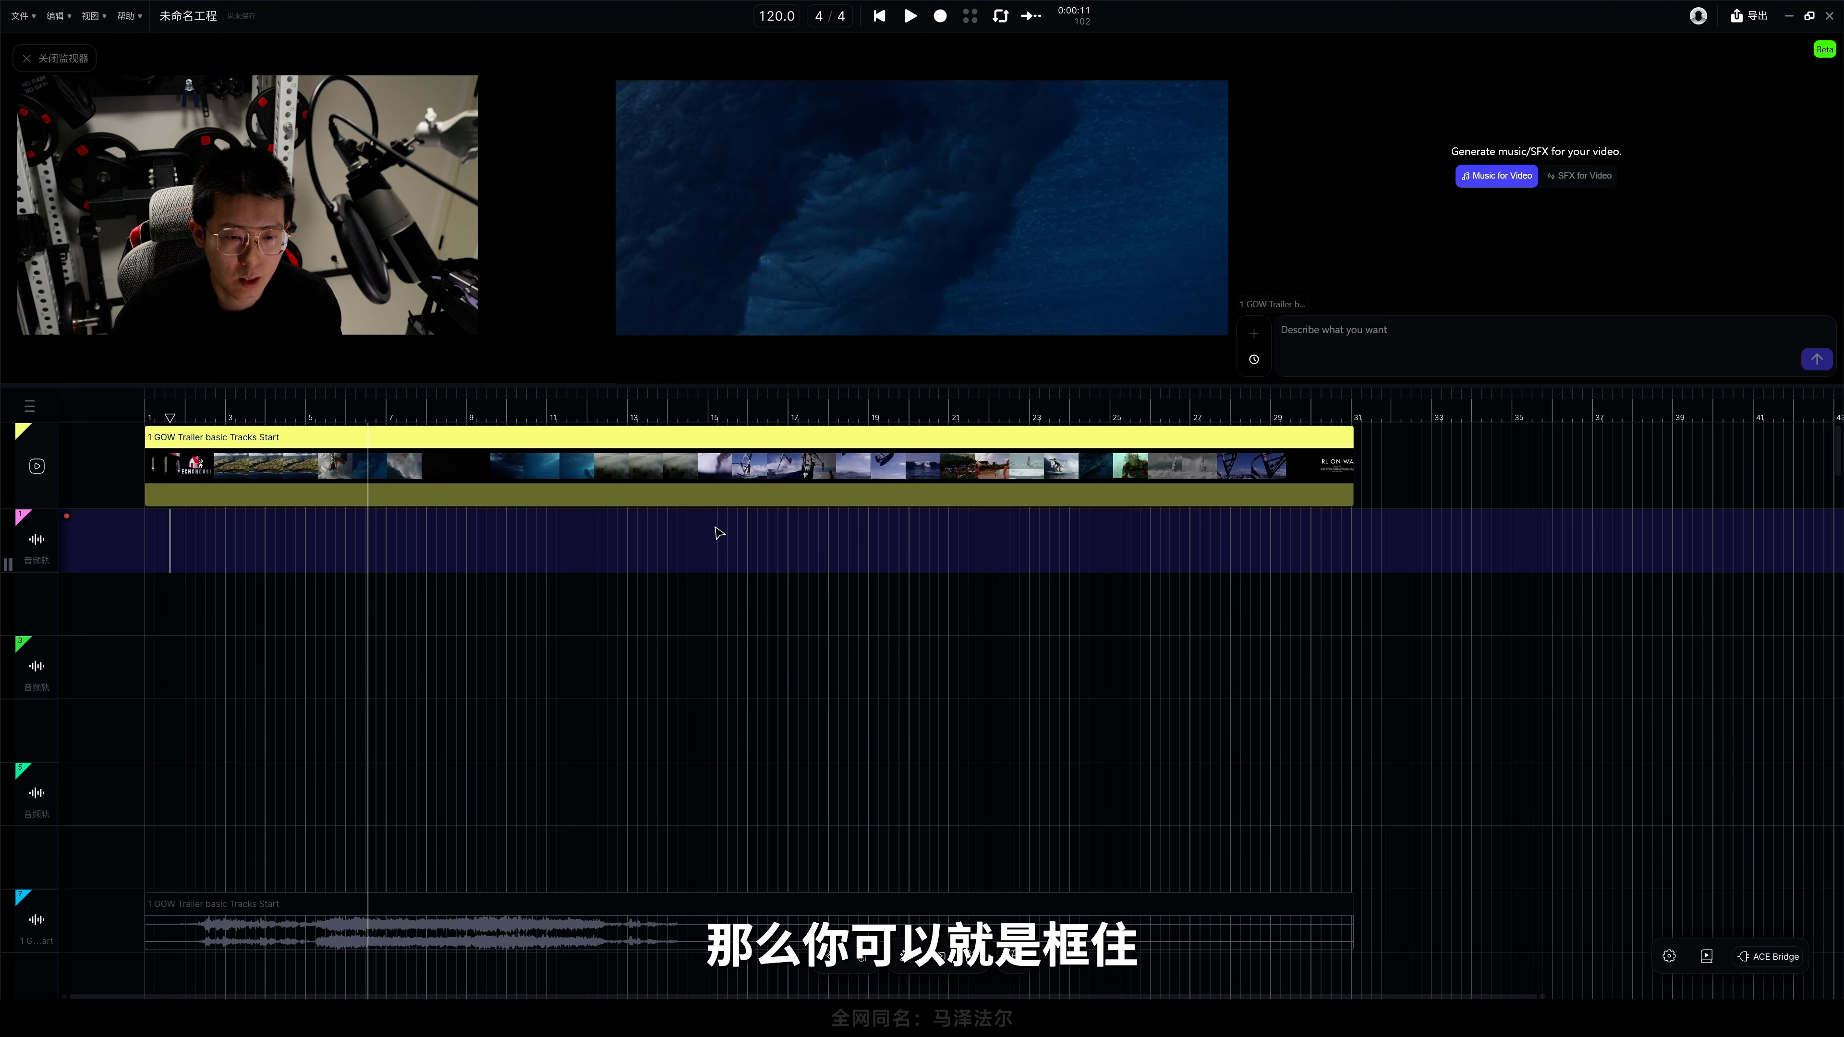
drag(732, 537, 612, 552)
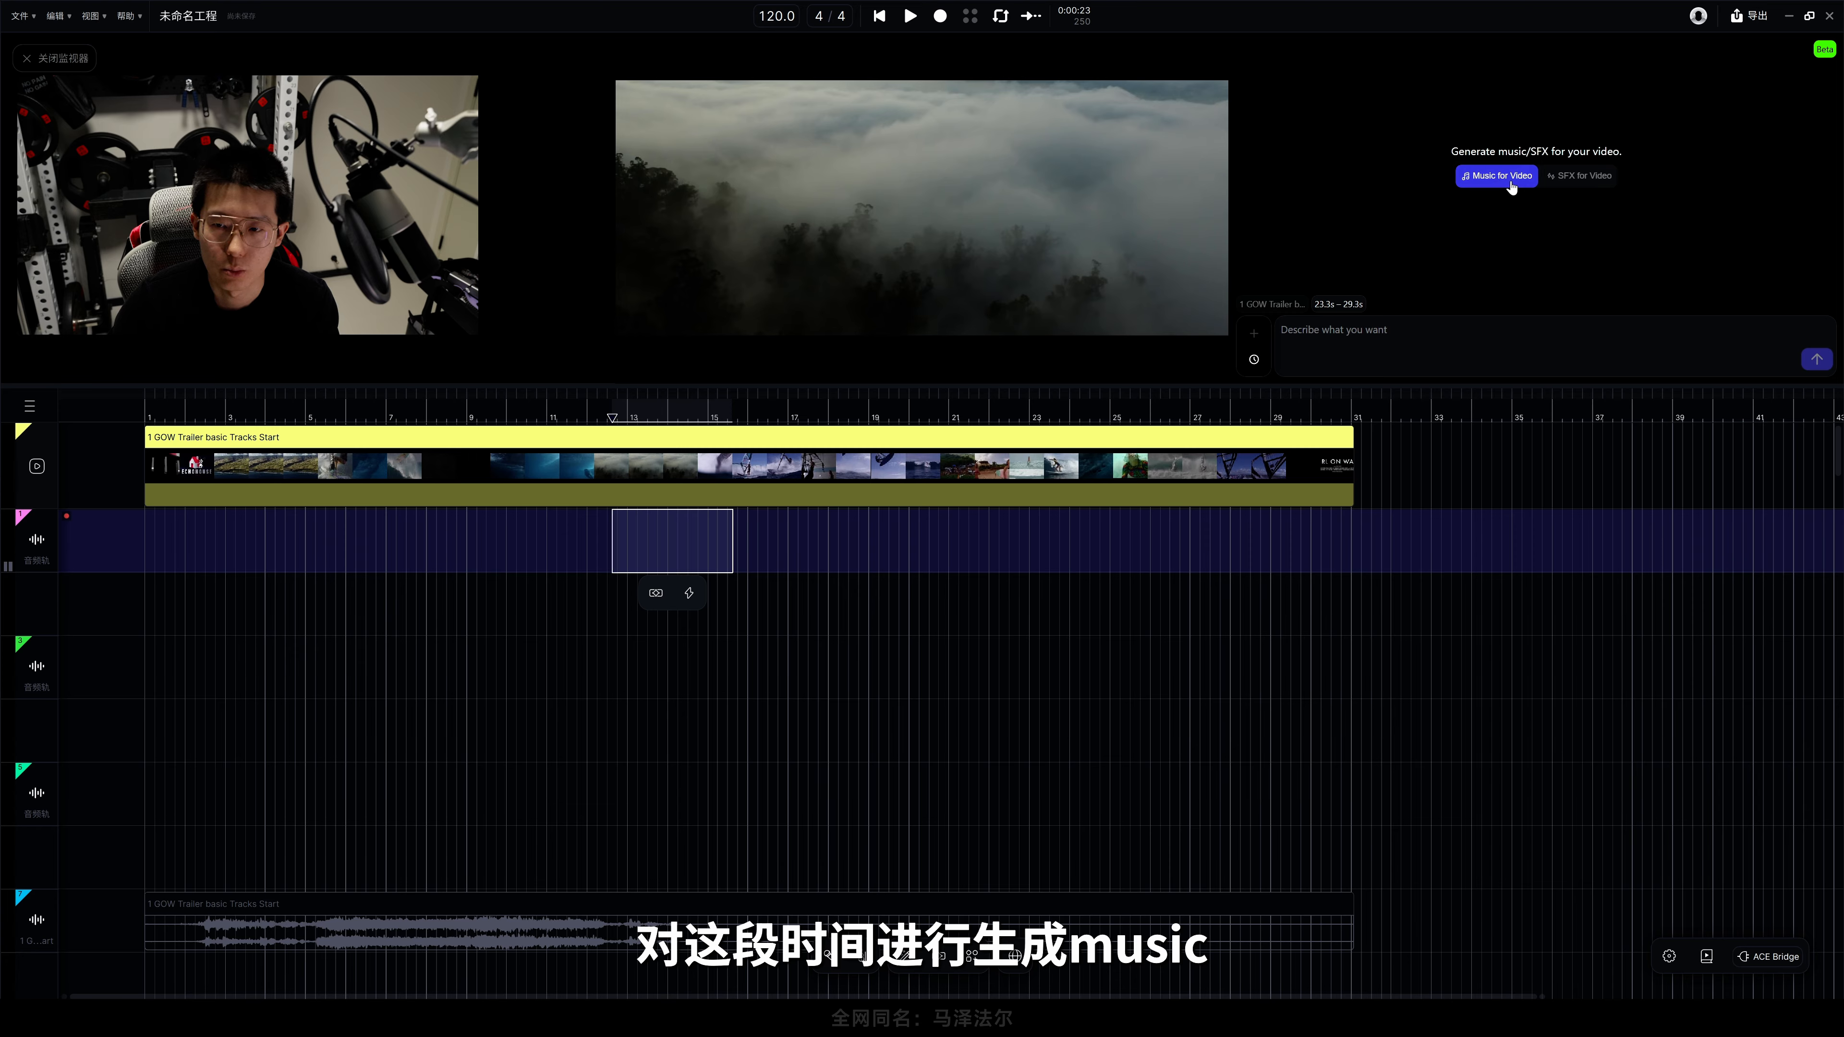
click(959, 551)
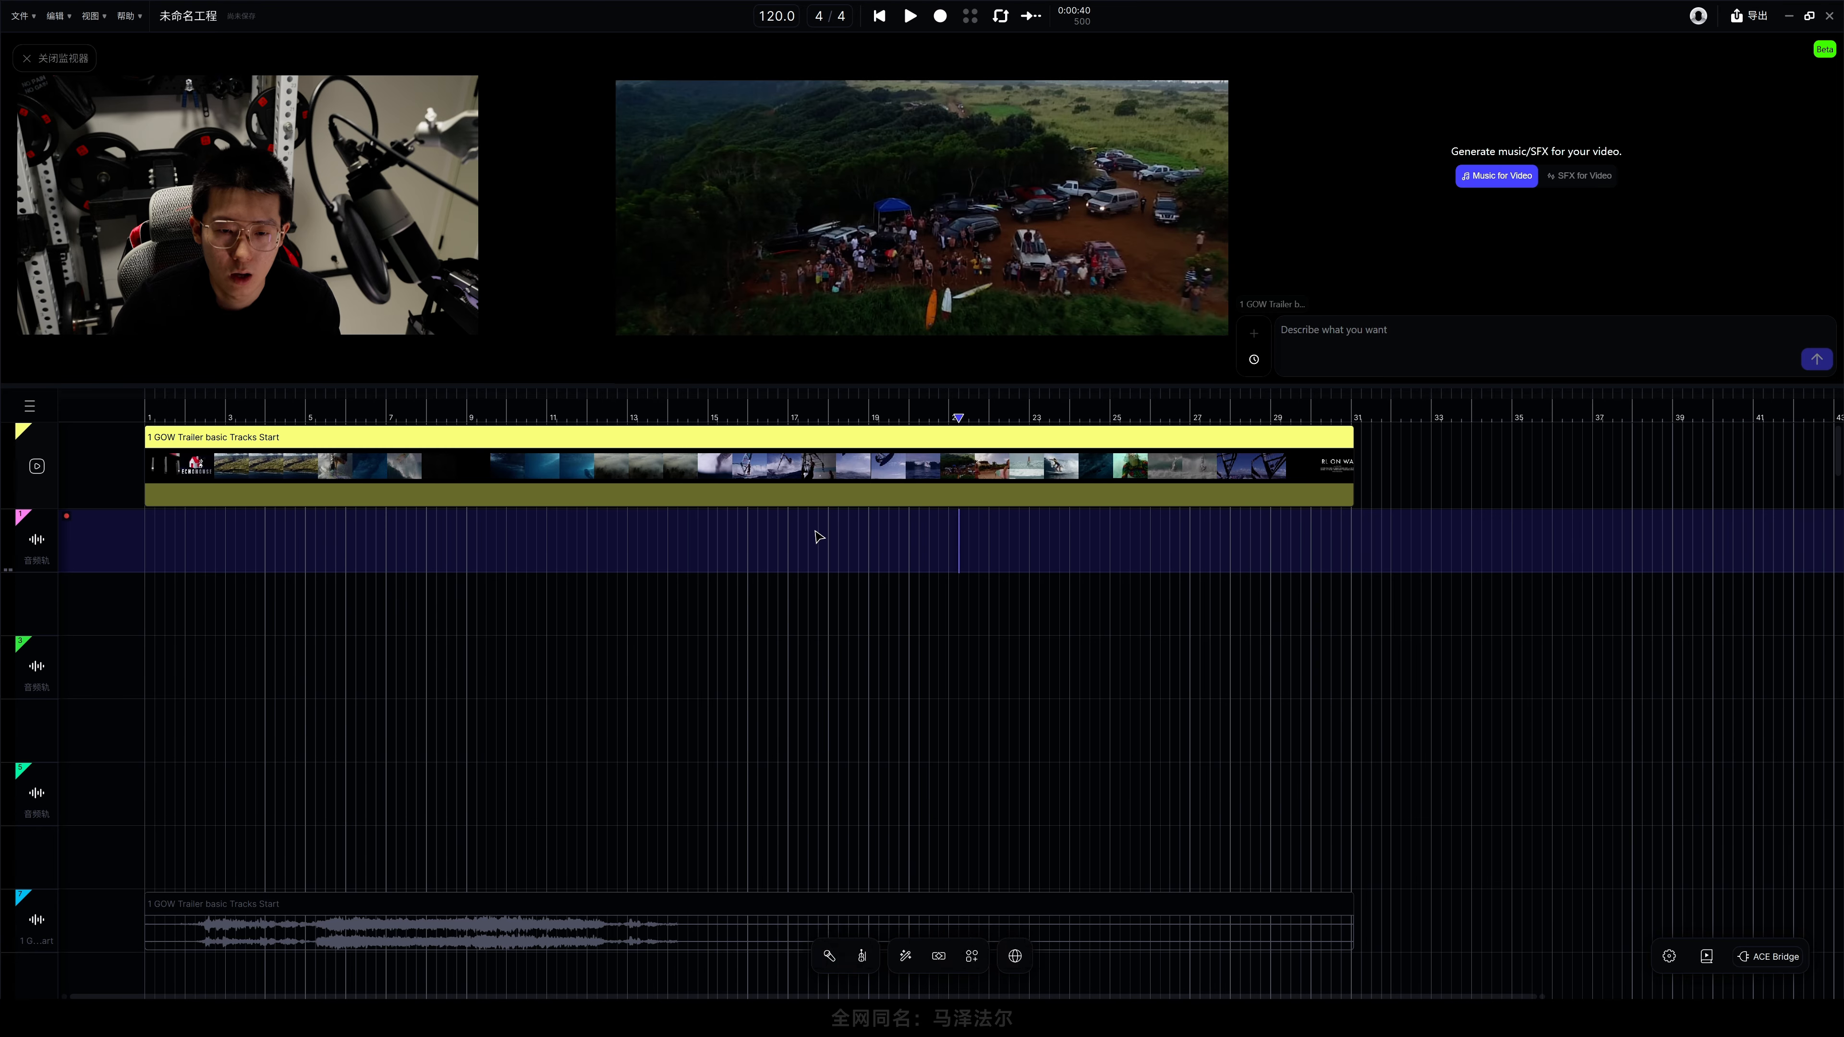
click(784, 535)
- Begin the music prompt with "生成一个好莱坞风格的音乐，" for the whole video
click(1384, 363)
text(生成一)
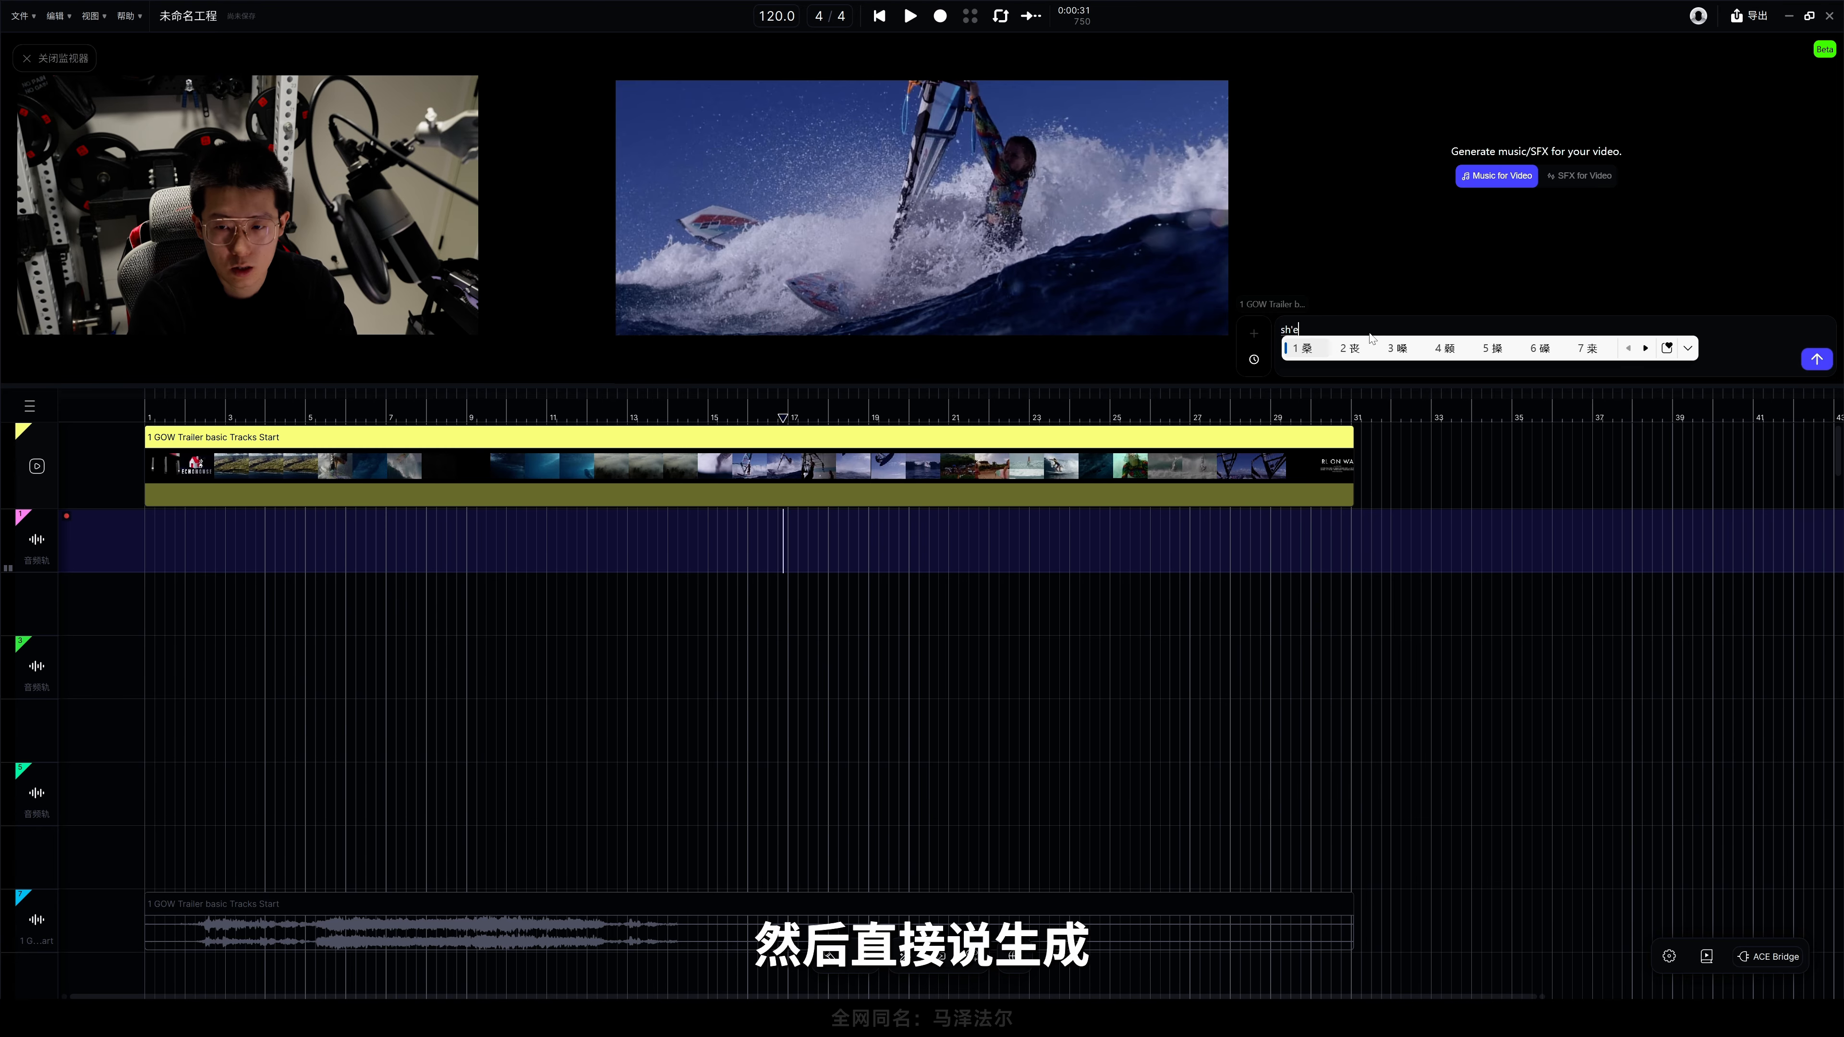
key(BackSpace)
key(BackSpace)
key(BackSpace)
text(生成一个hd)
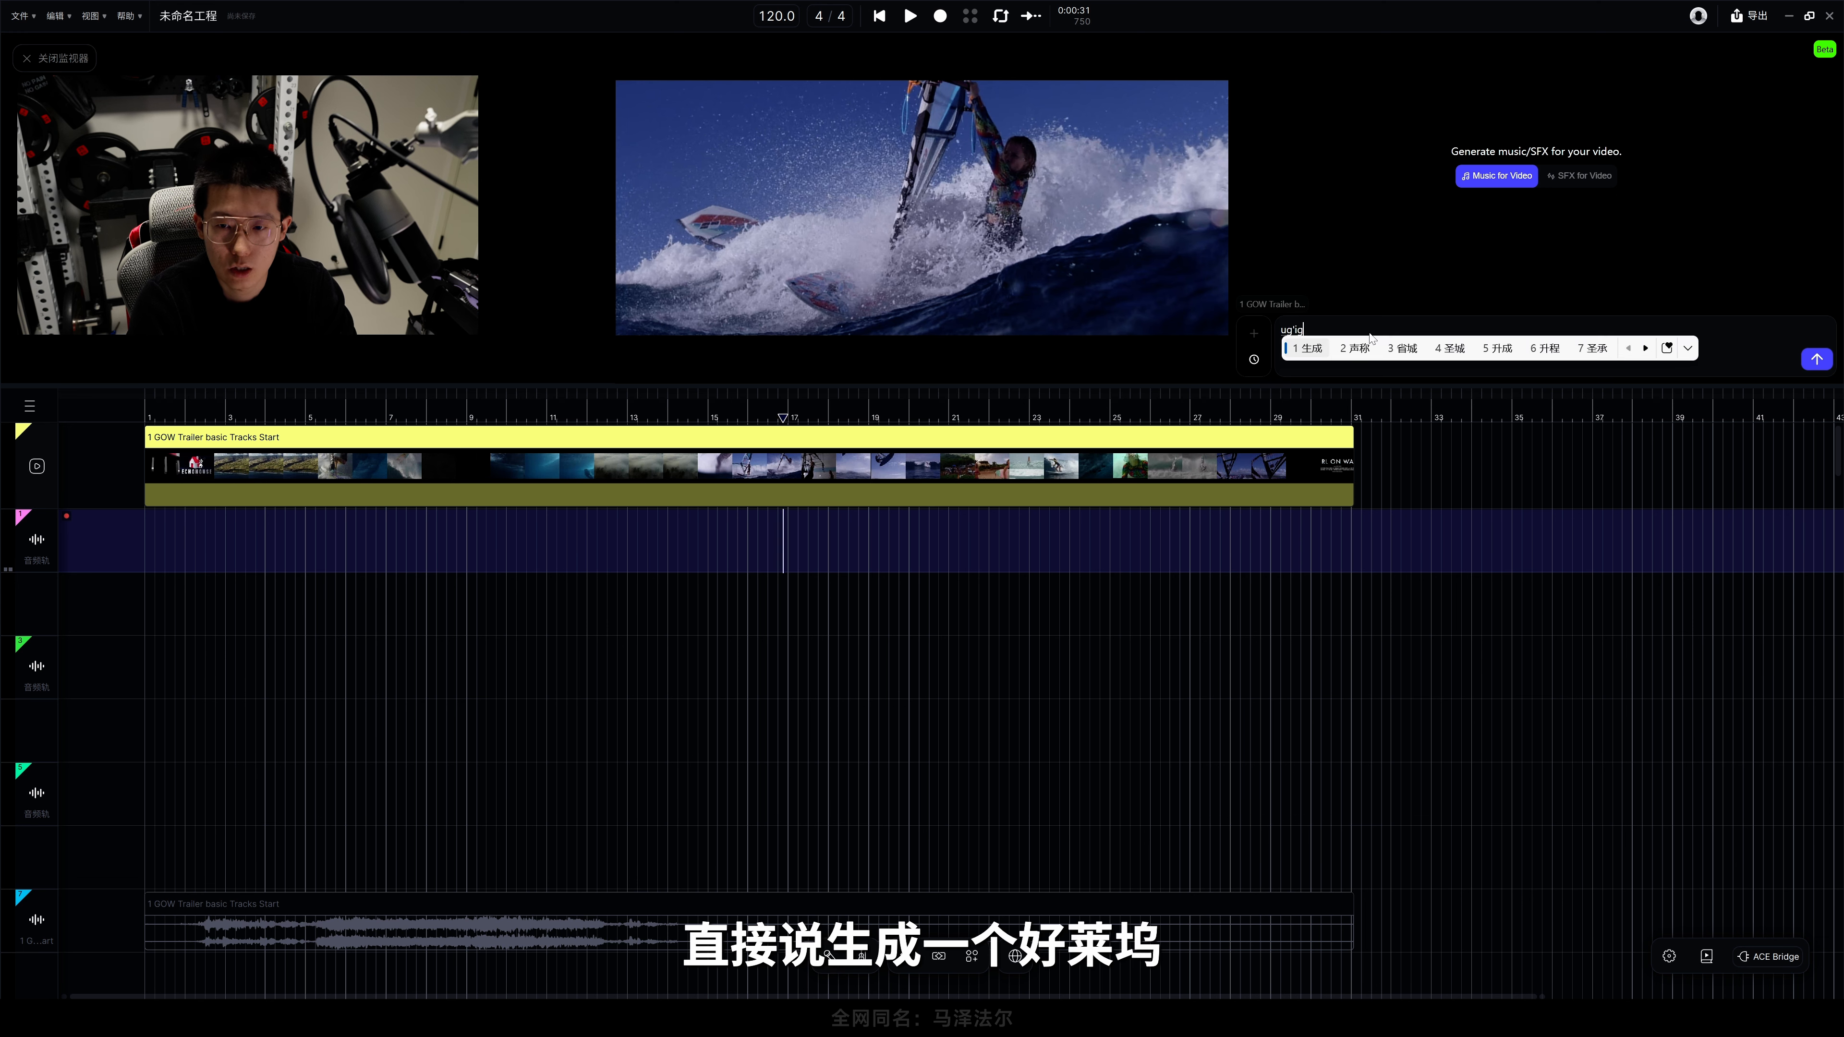
text(好莱坞风格的音乐)
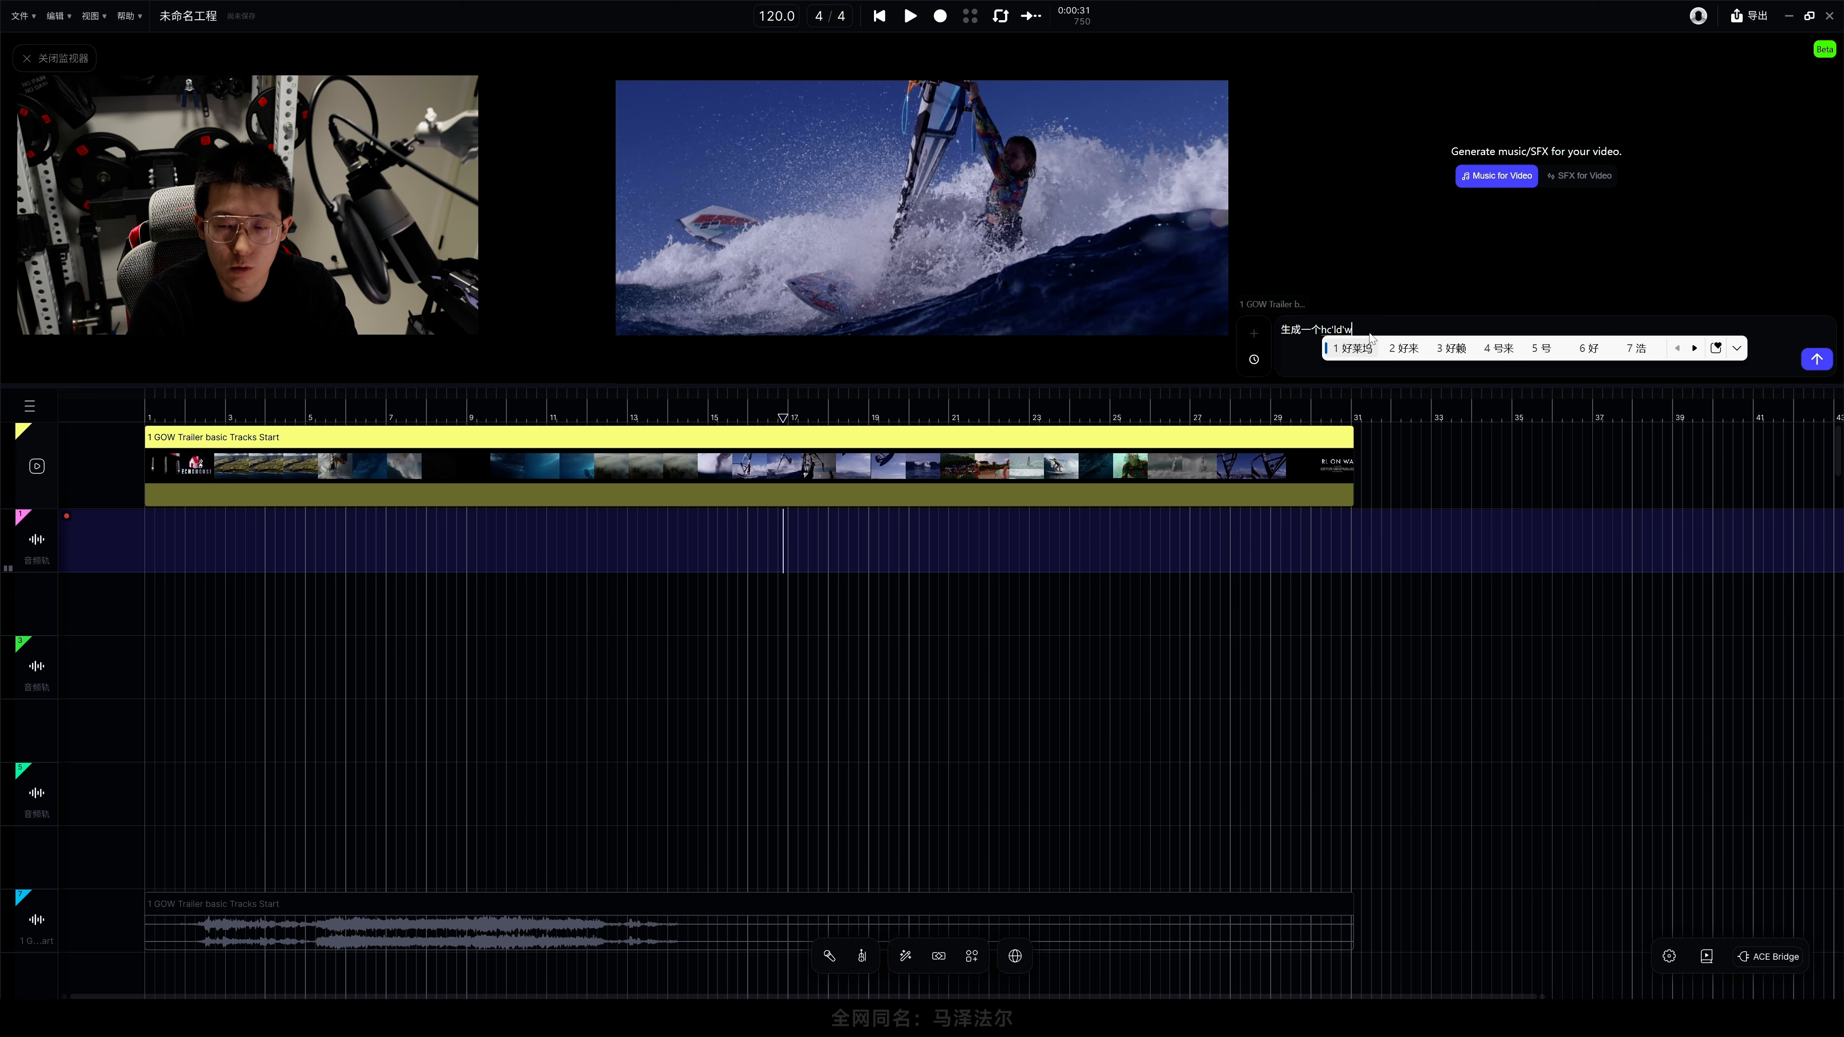
text(，)
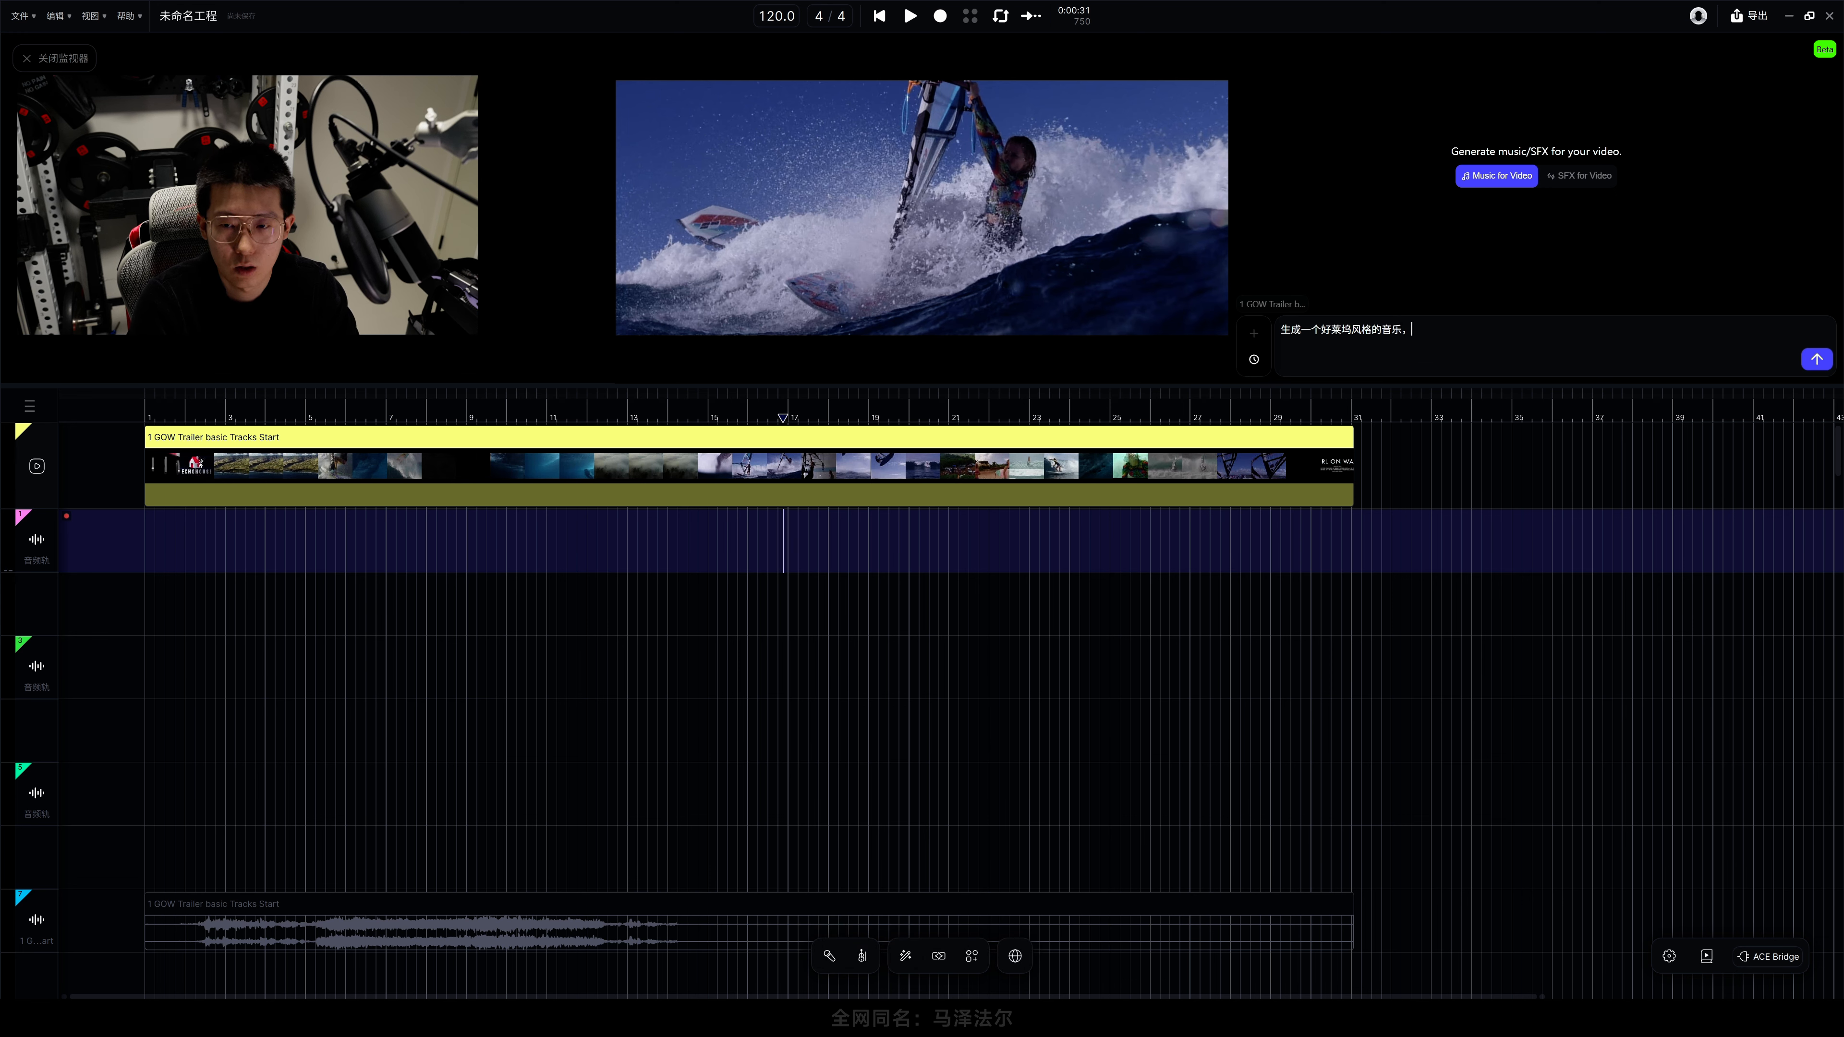
- Complete the music prompt with "开头和结尾都要匹配画面" and submit it to generate the music
text(开头和jpg)
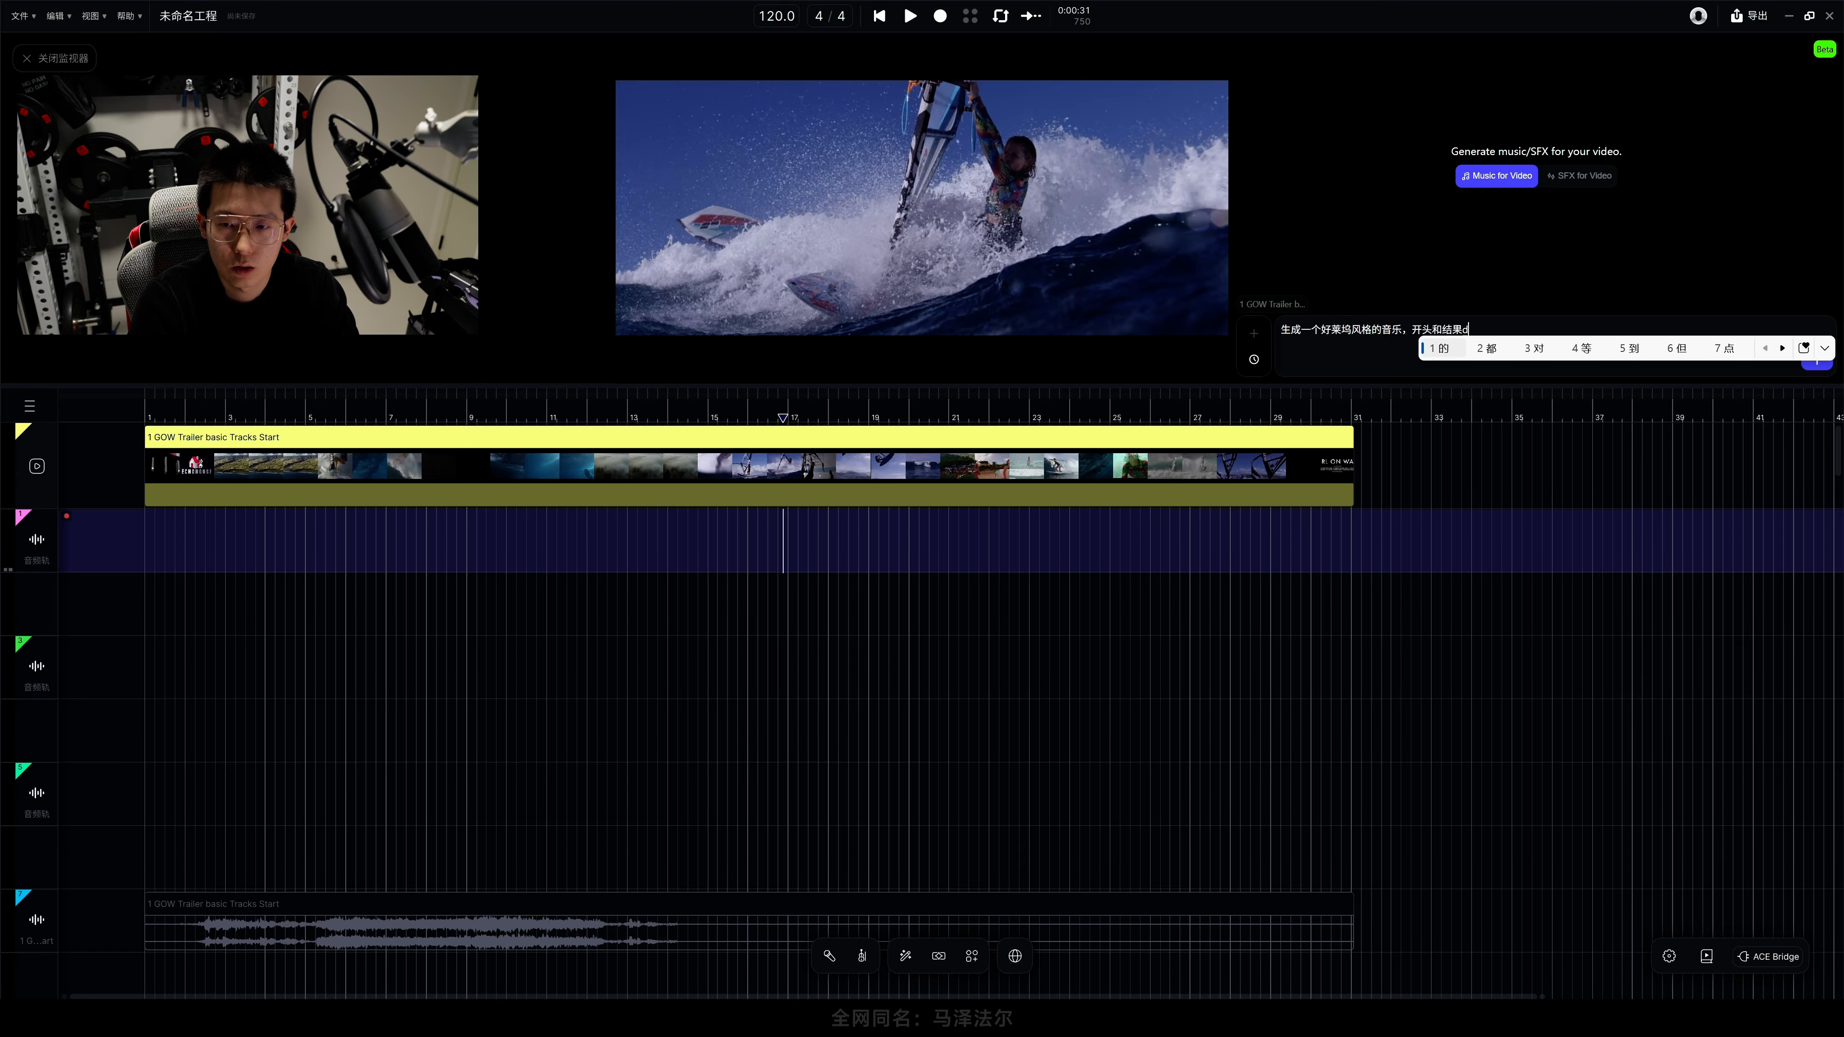
key(BackSpace)
key(BackSpace)
key(BackSpace)
text(结尾dzyc)
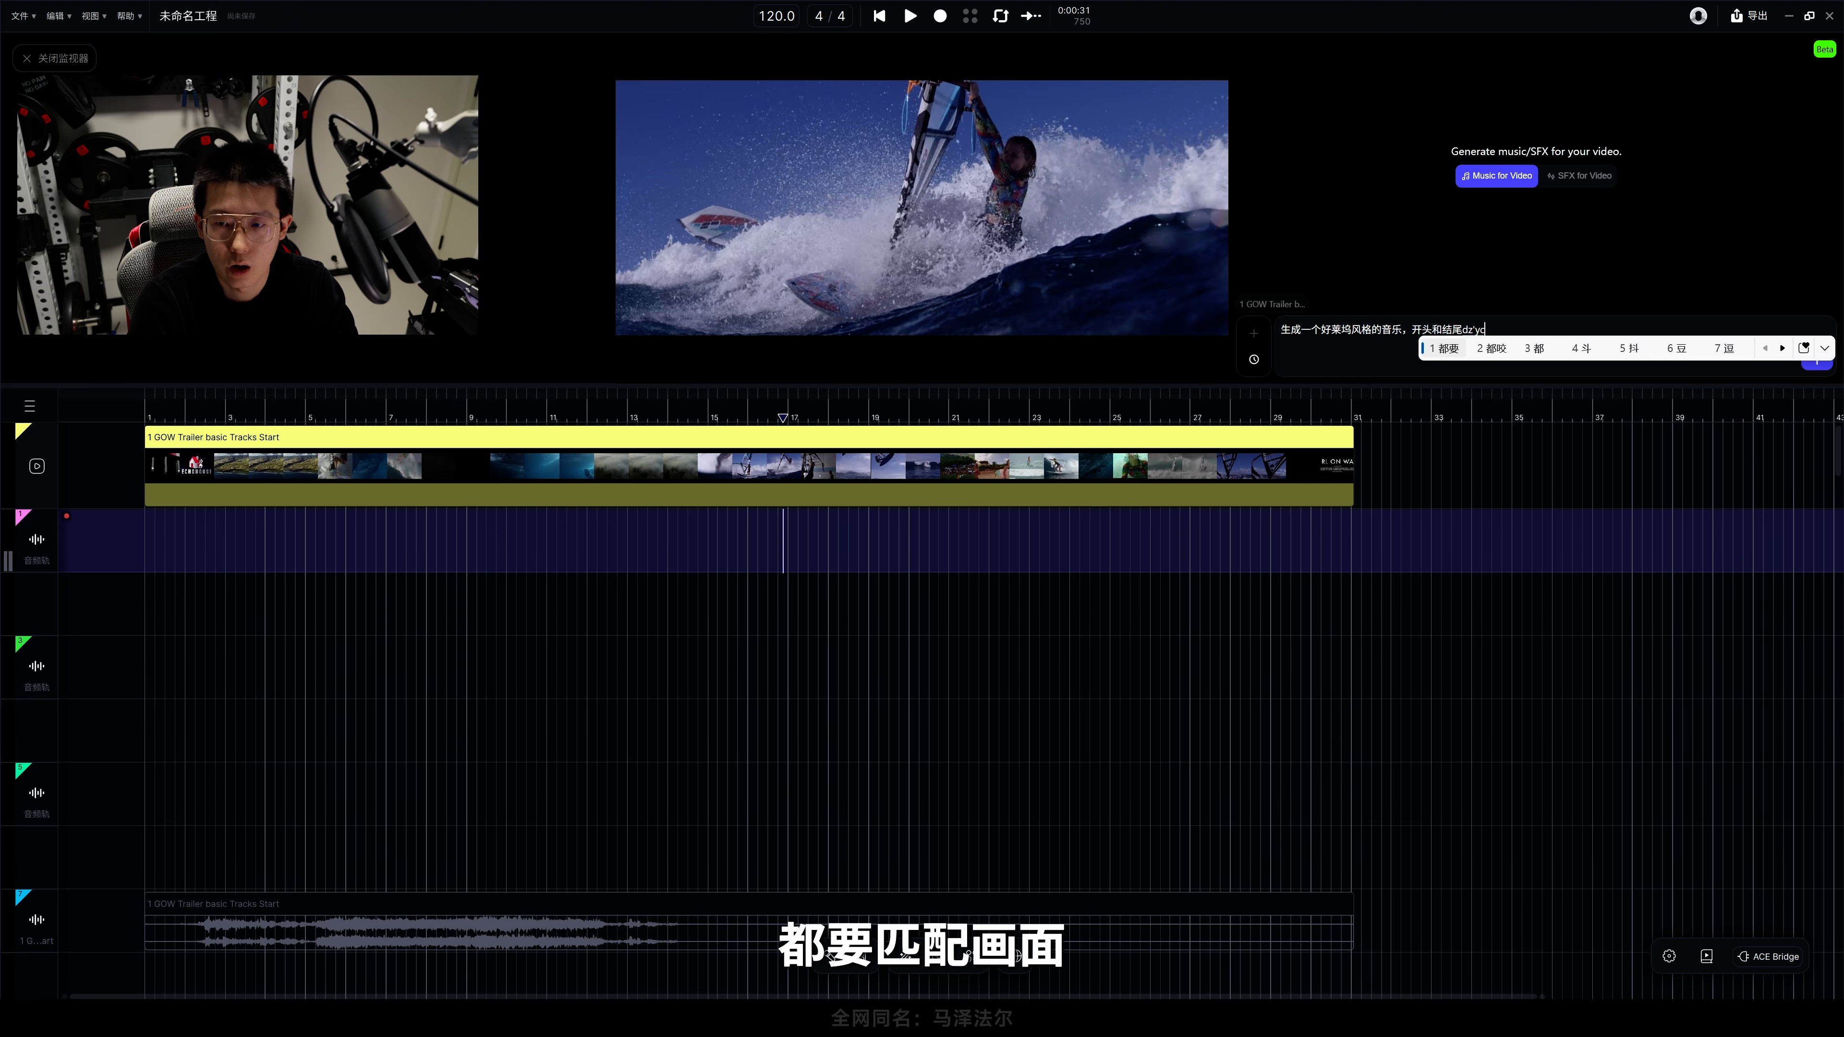
key(space)
text(匹配画面)
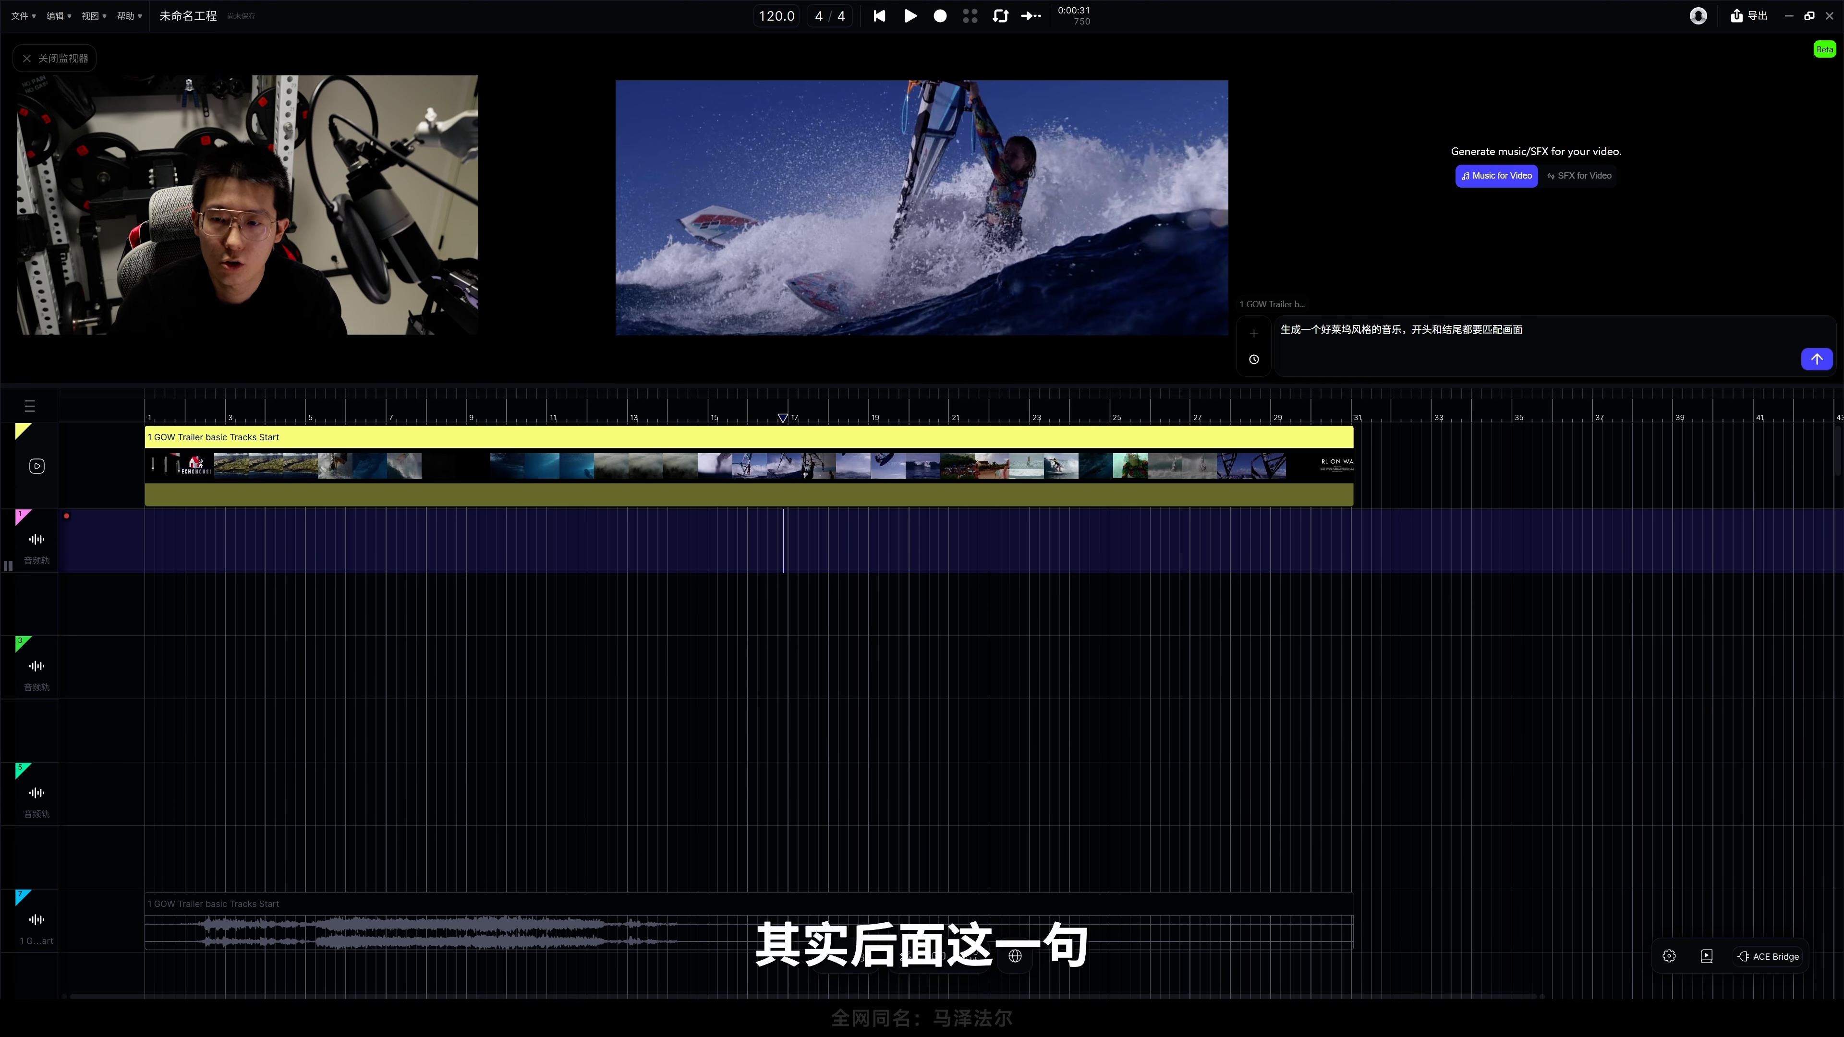
drag(1463, 330, 1522, 330)
click(1523, 330)
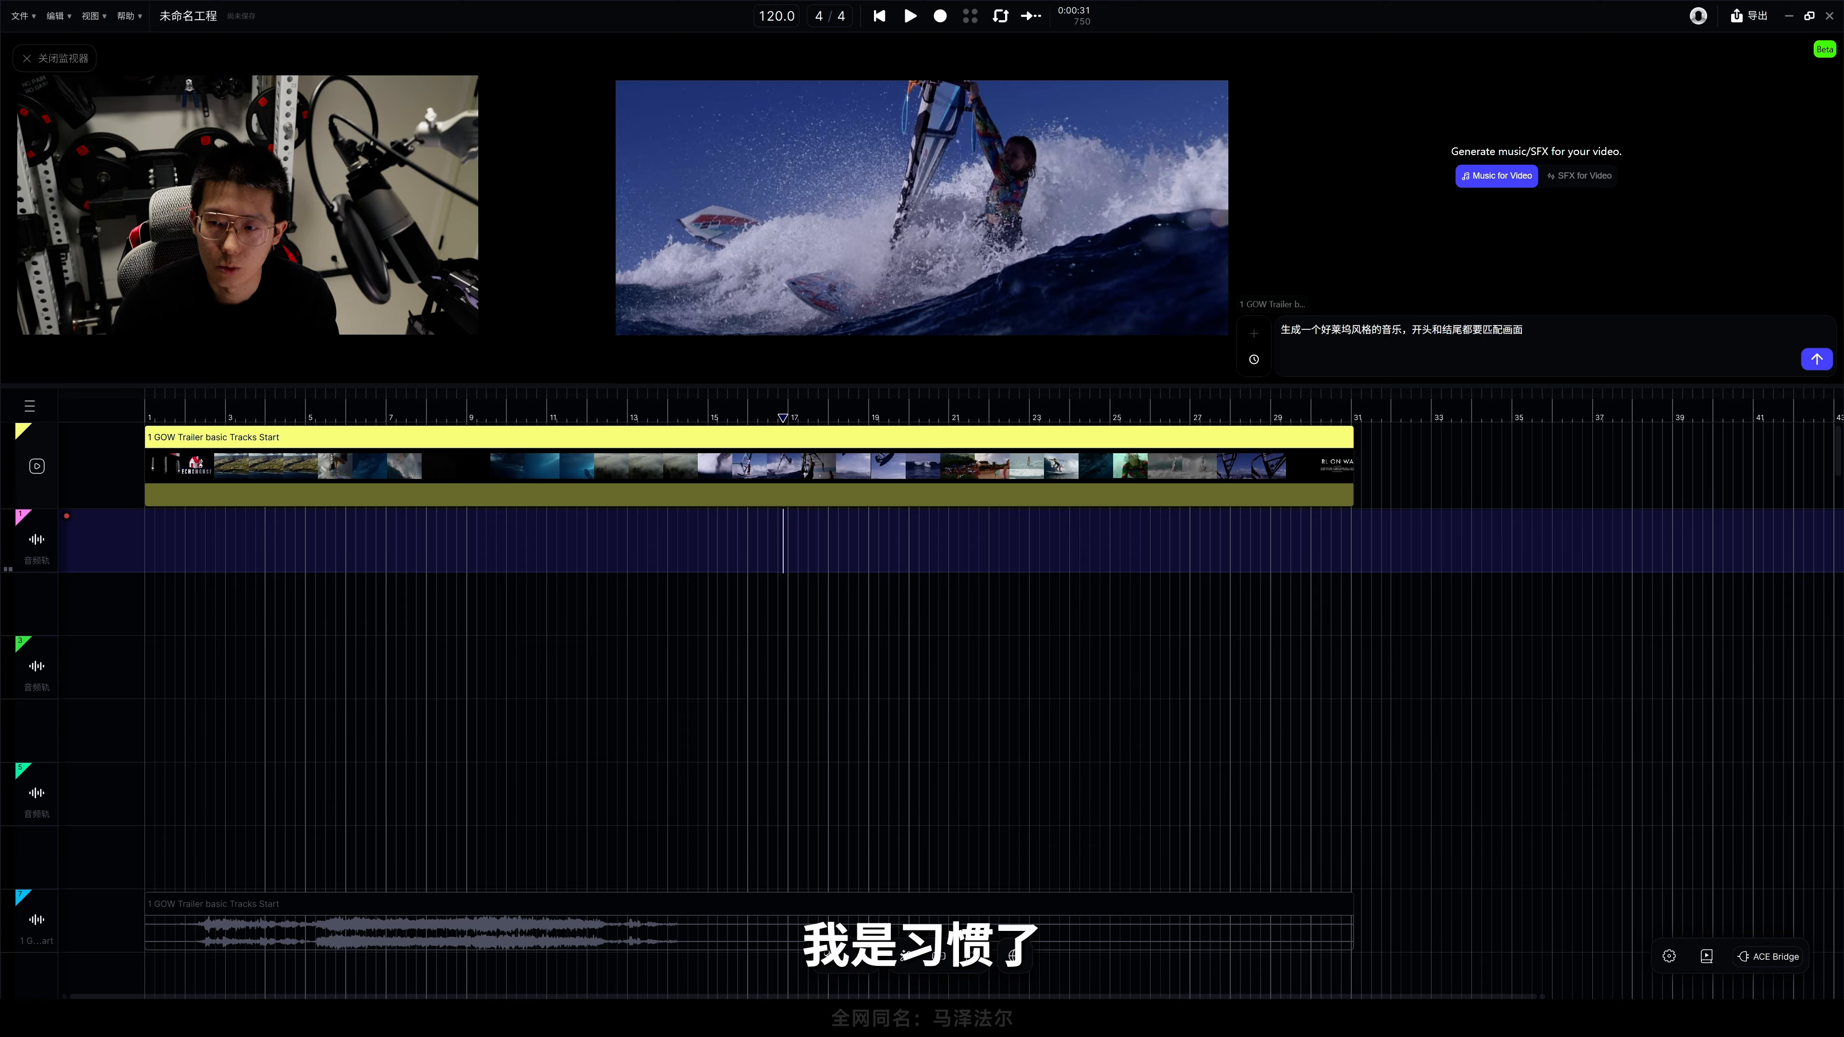
key(Return)
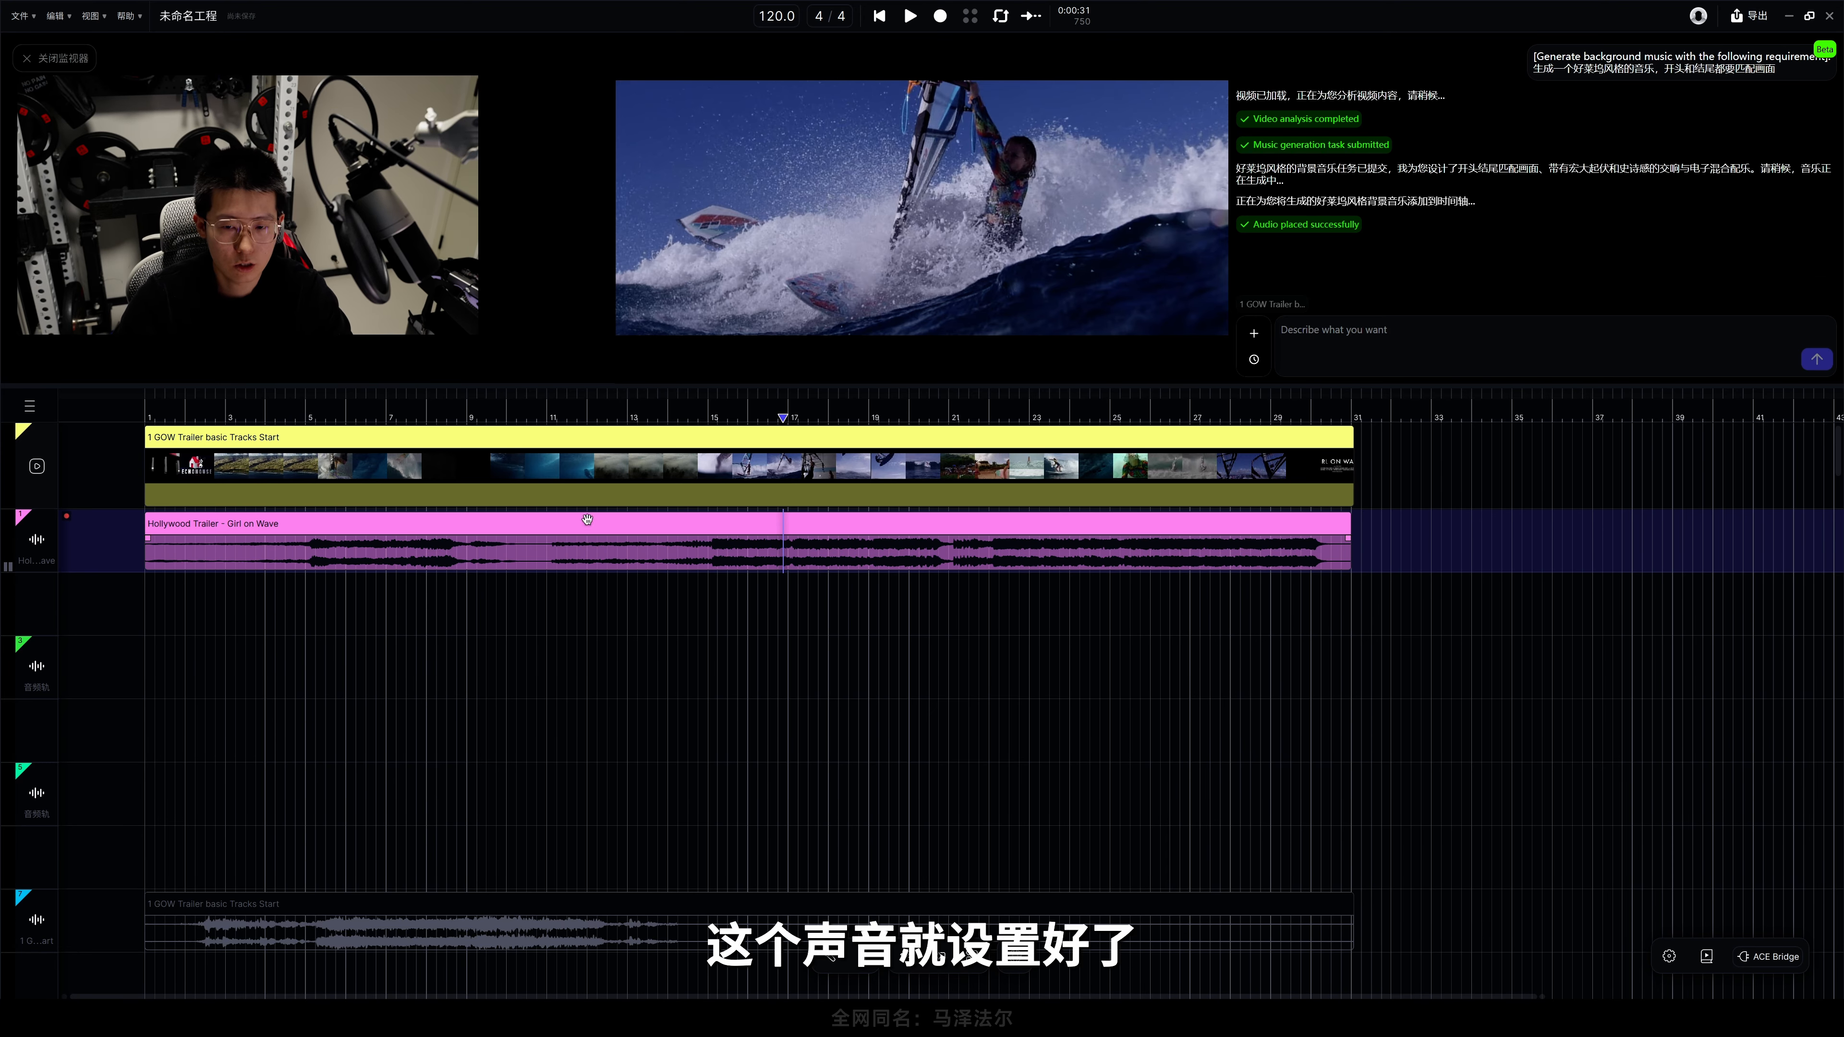
- Play the generated music with the video from near the start through the first surfing shots, pausing at the scene changes
click(149, 594)
key(space)
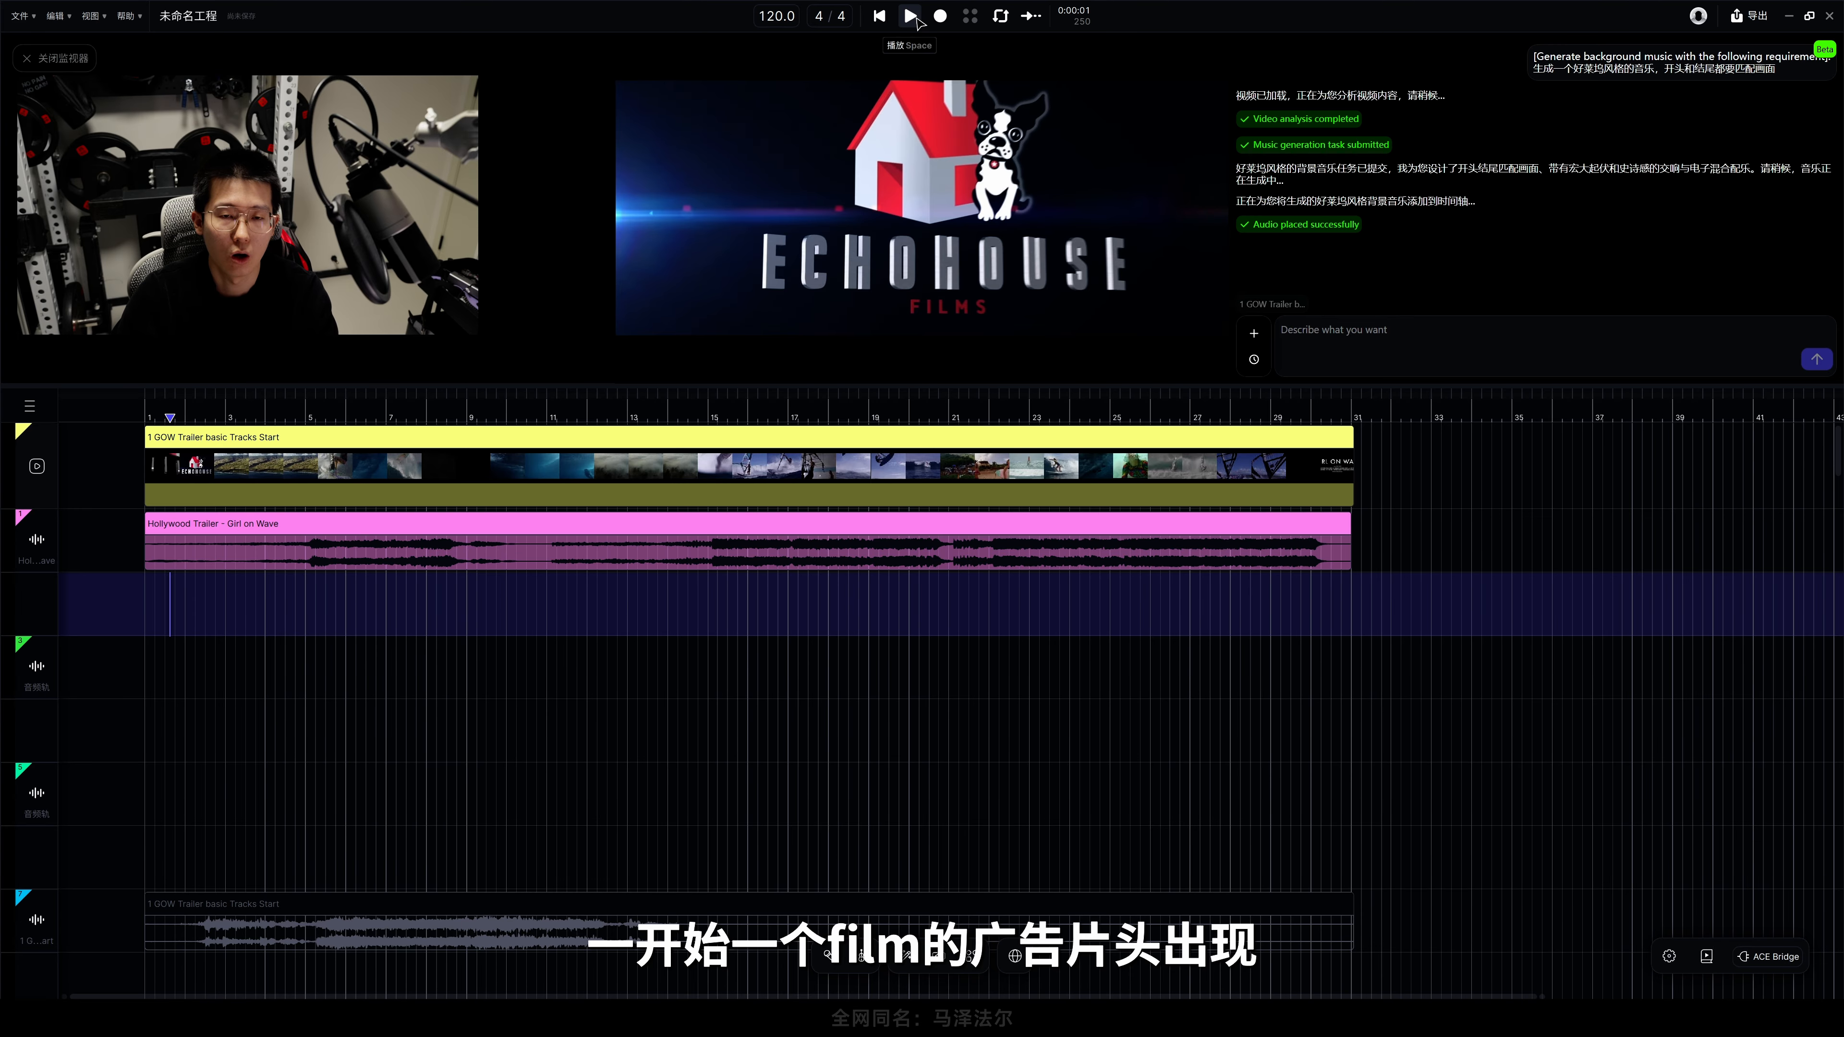
click(911, 16)
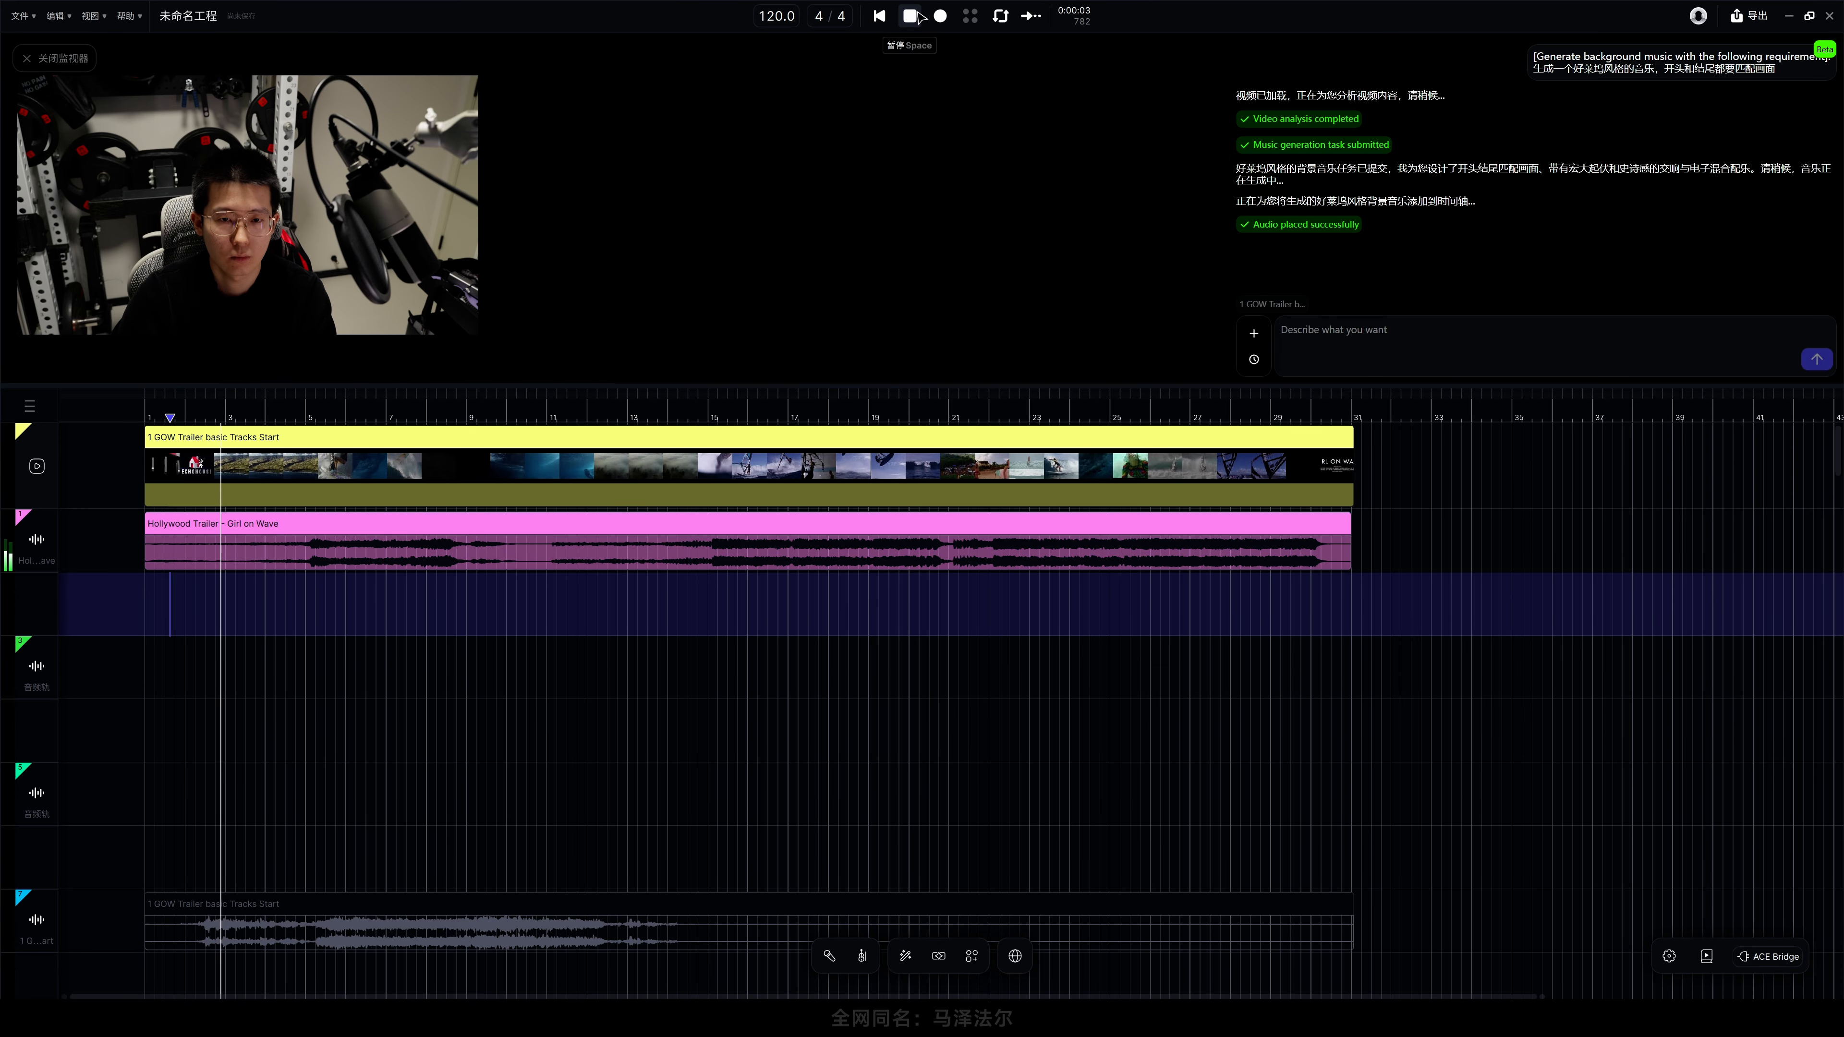
key(space)
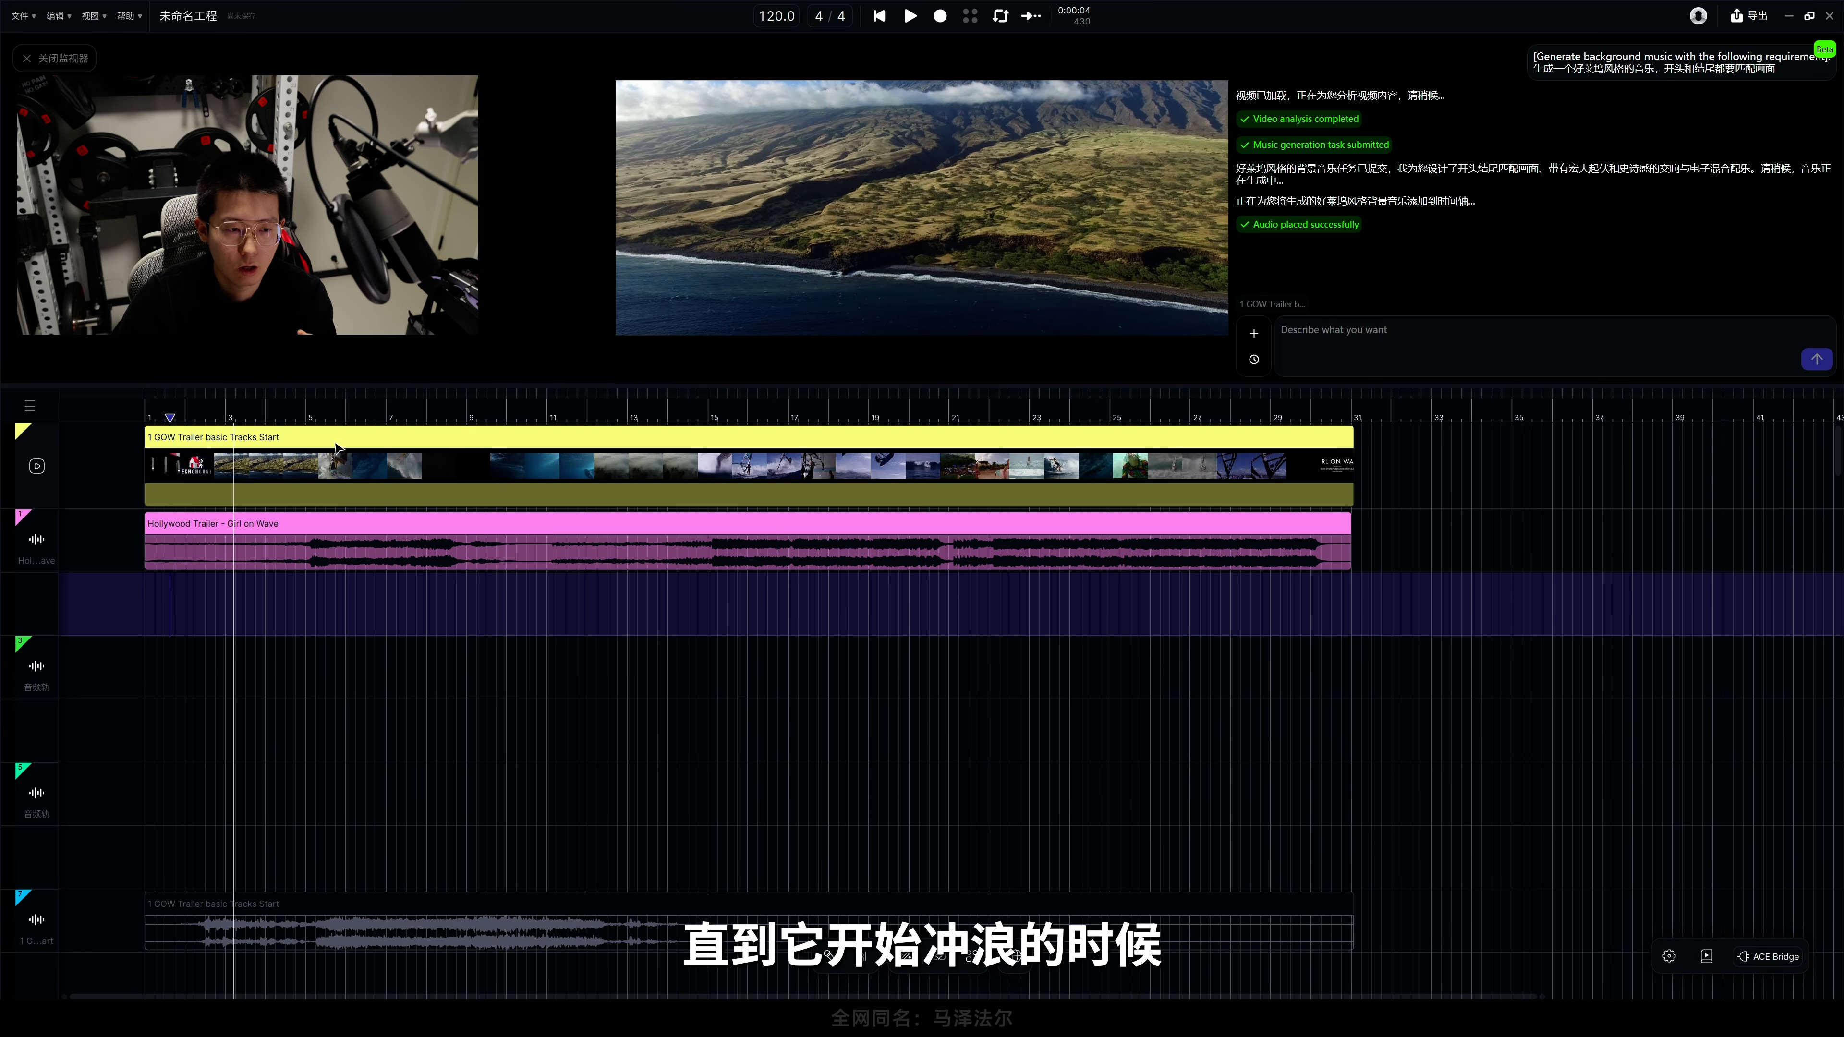
click(914, 20)
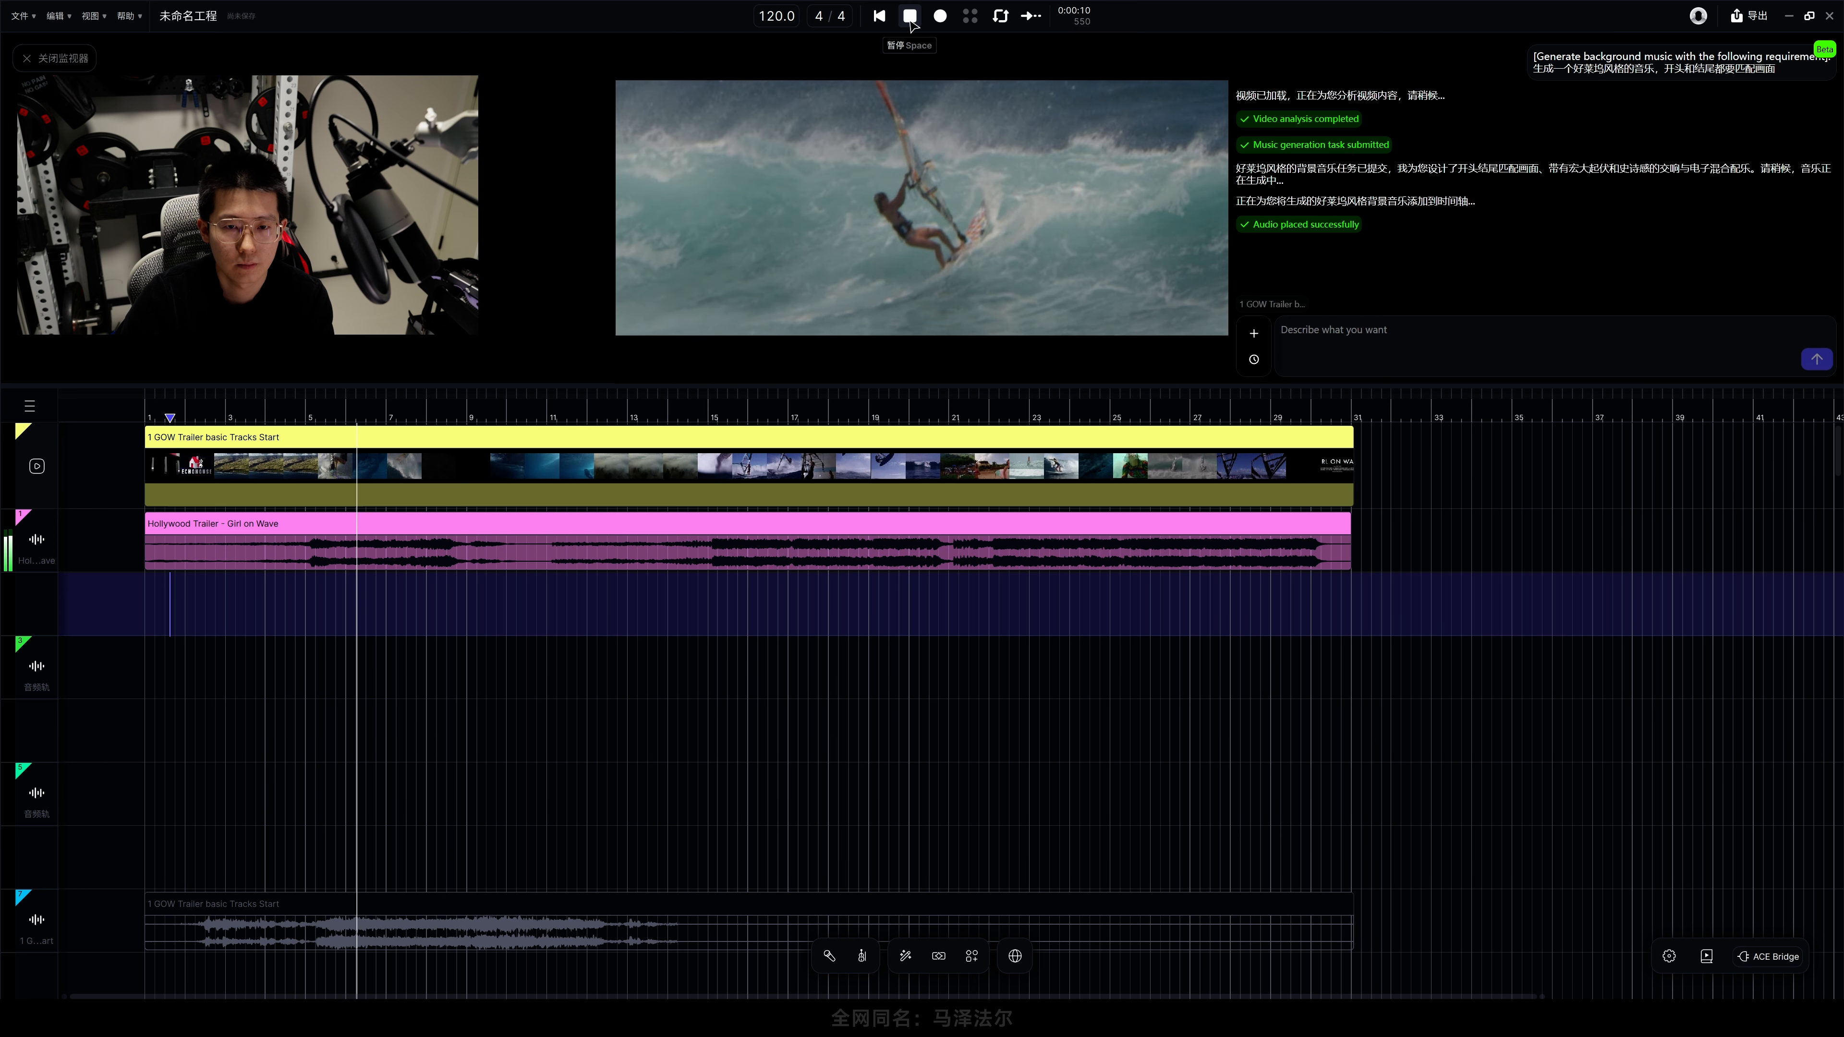
click(910, 23)
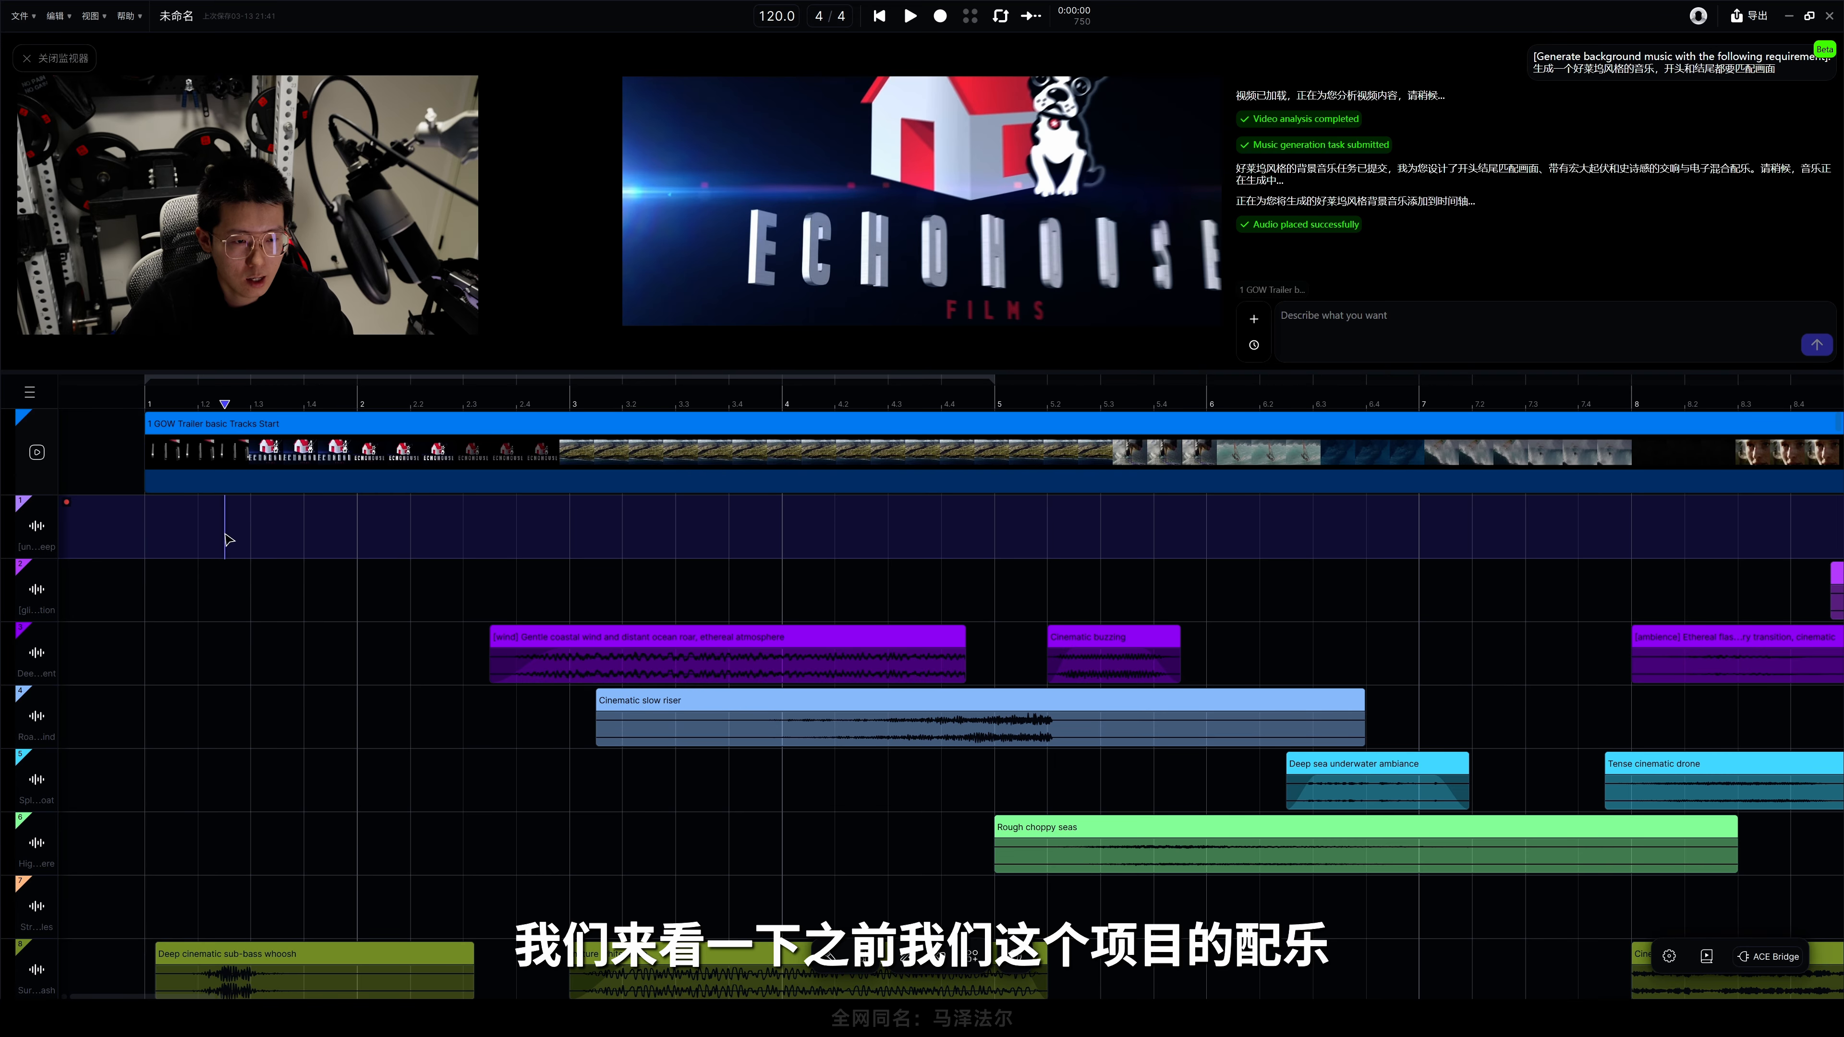
- In the earlier project, solo the "Hollywood Cinematic Trailer Intro (Retry)" track and play it from the beginning of the video
scroll(175, 566, down, 5)
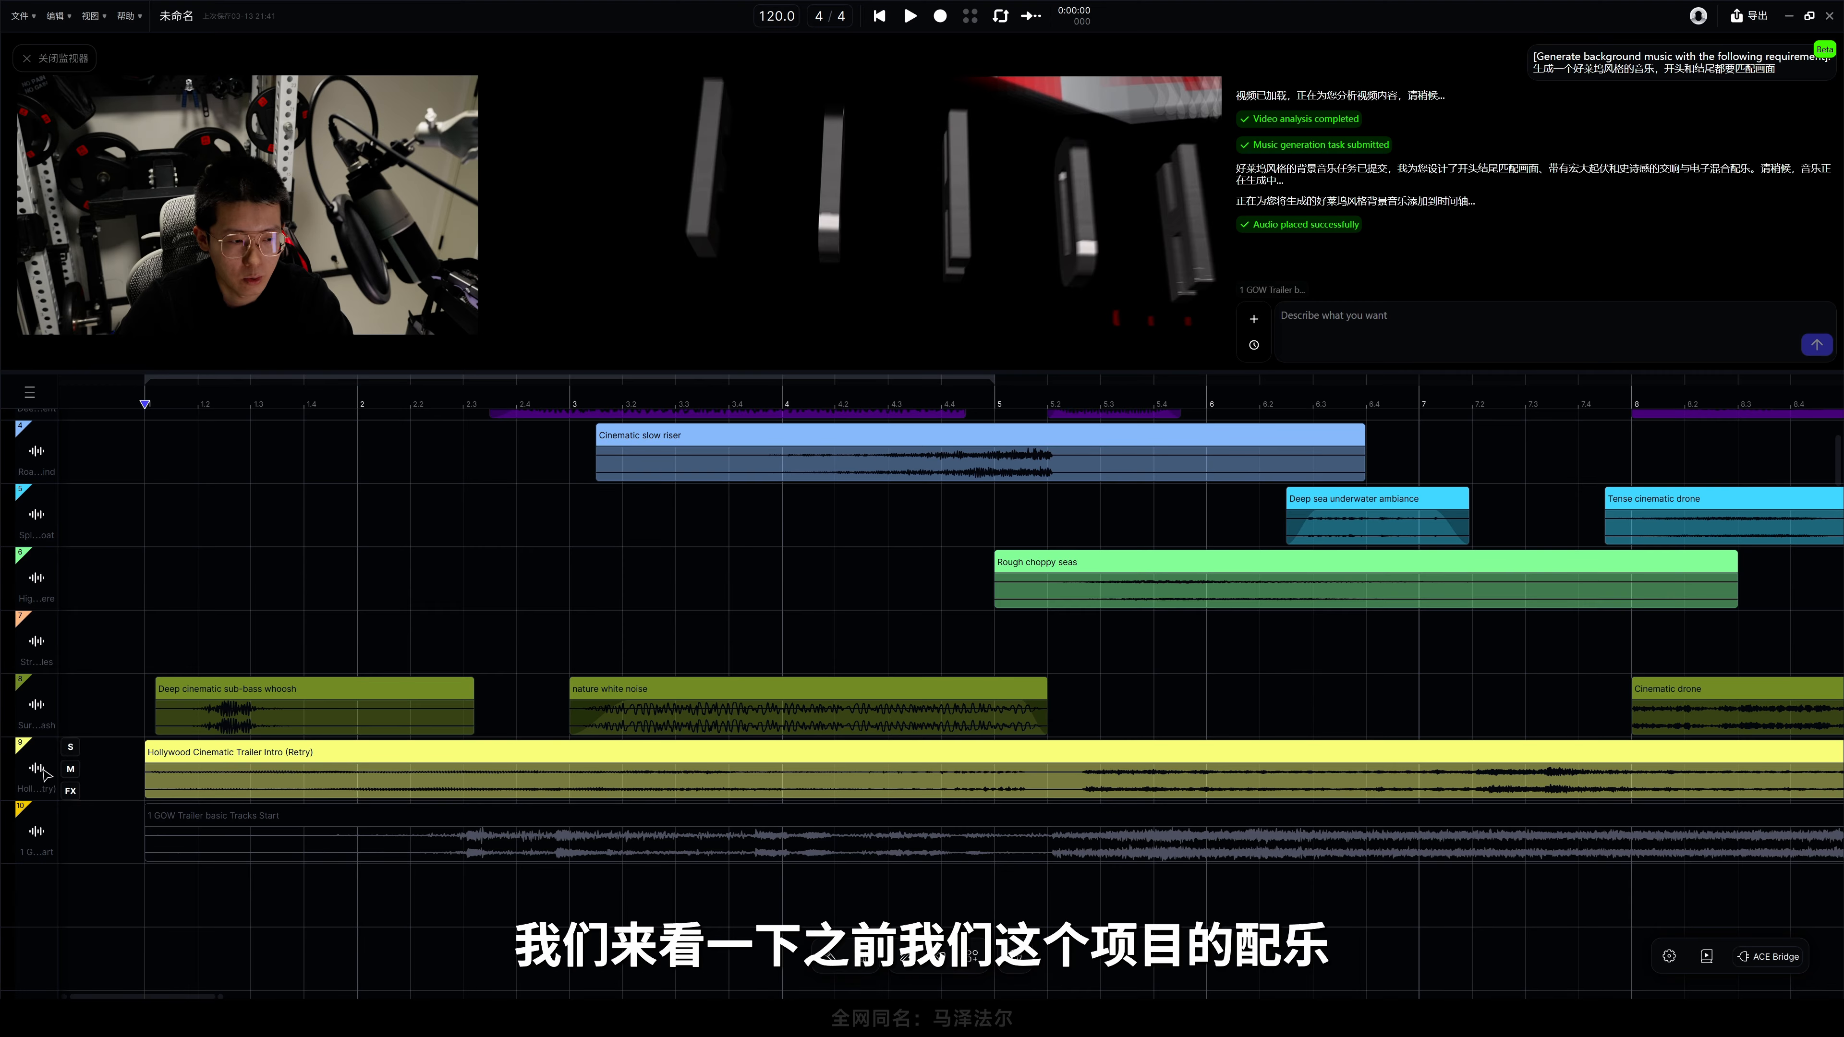
click(70, 747)
click(151, 642)
key(space)
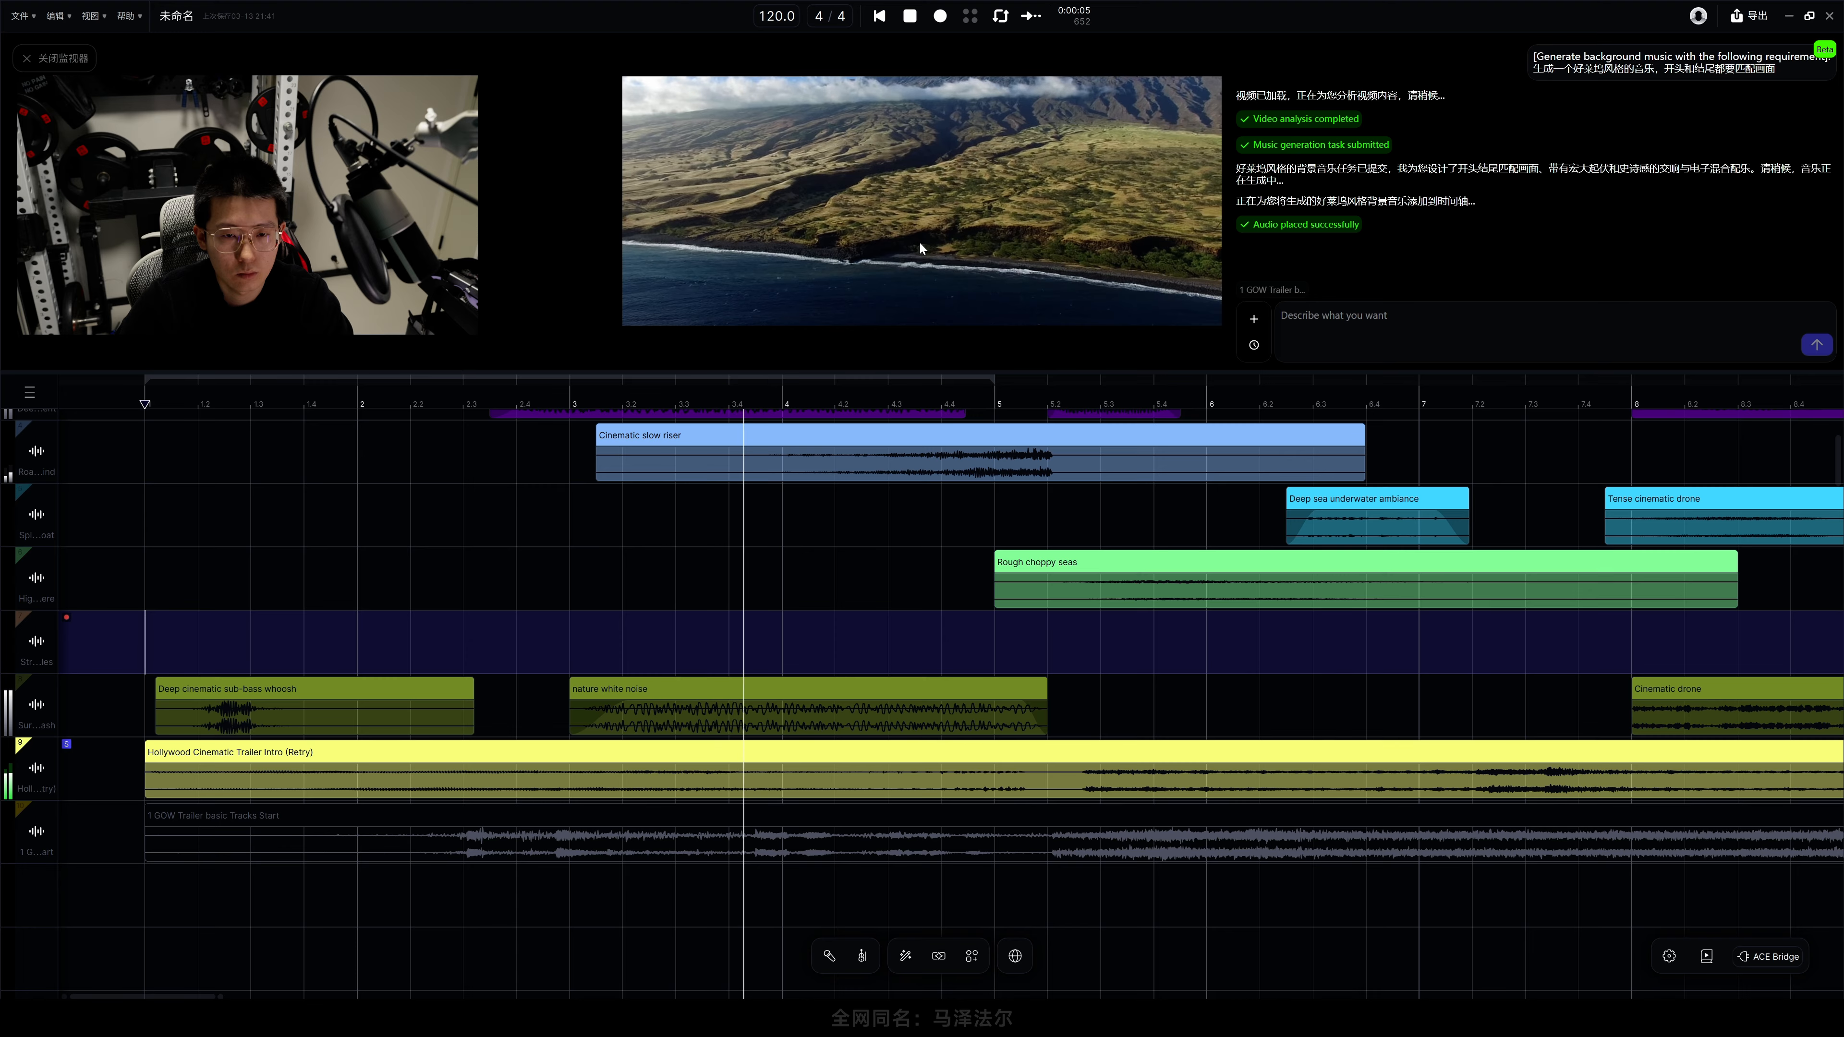
click(911, 26)
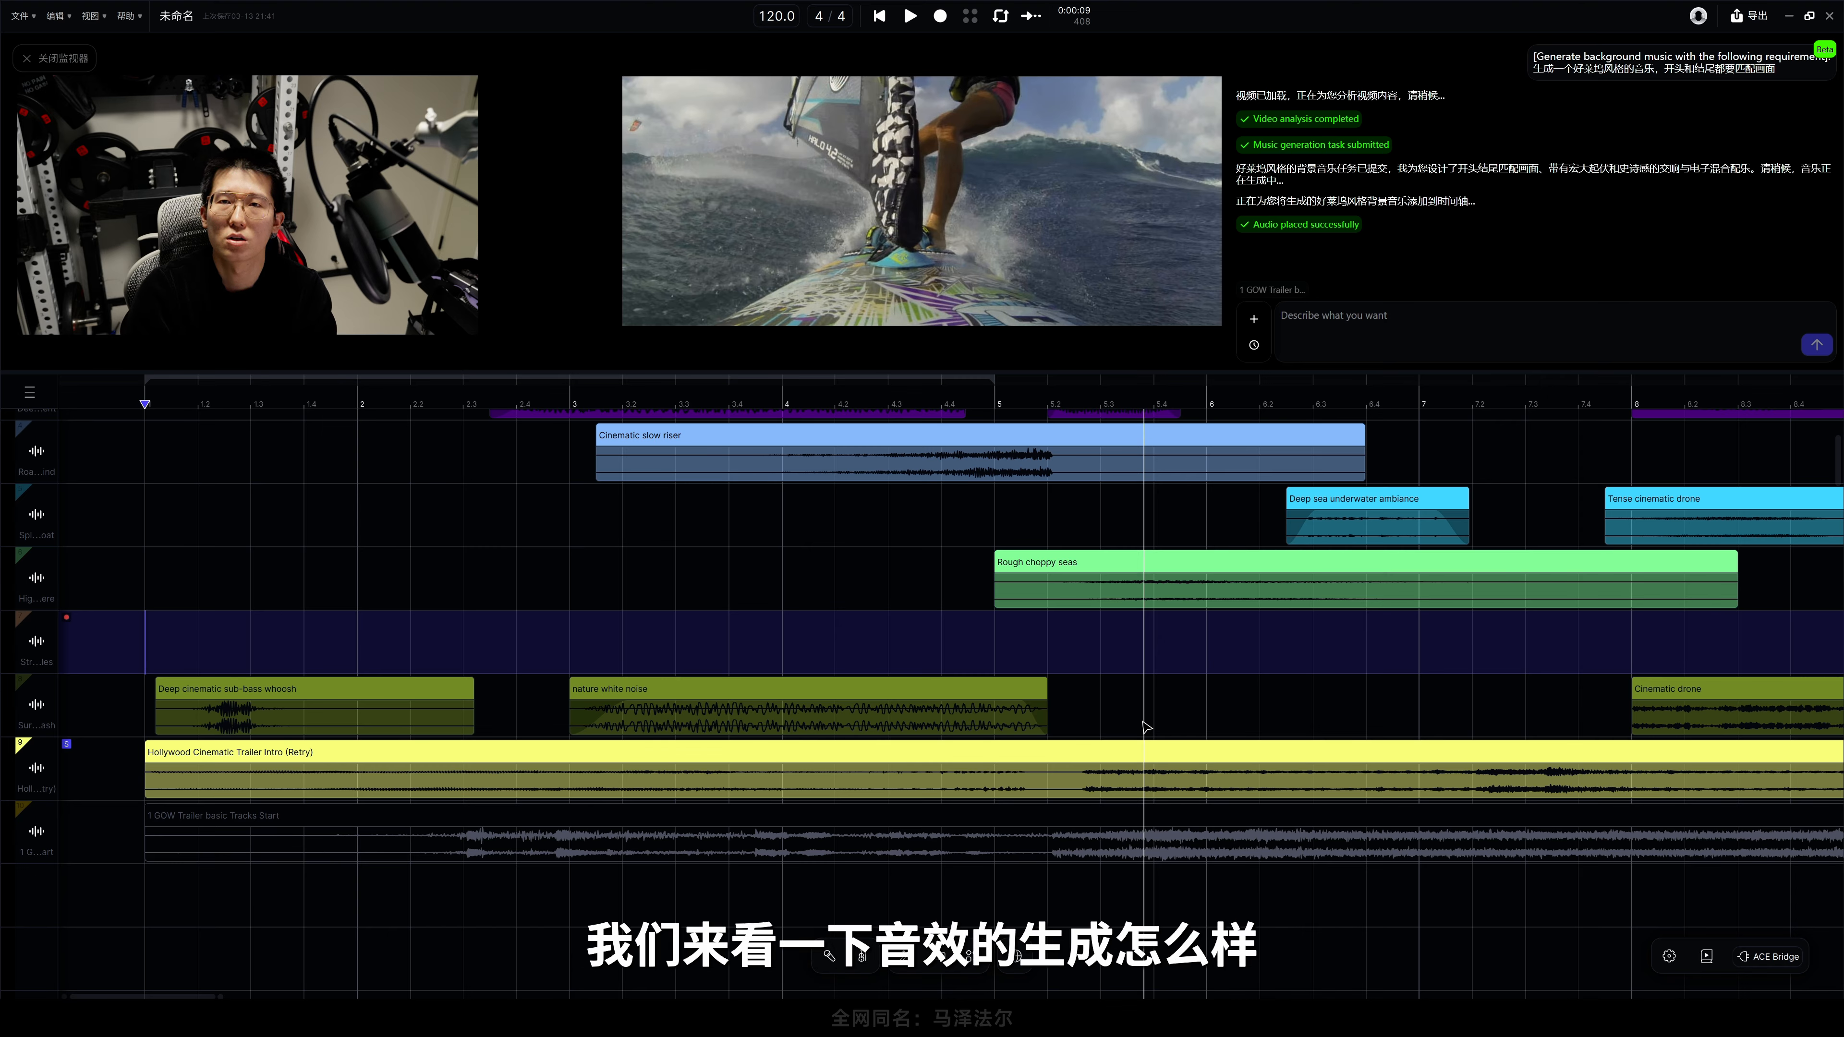
- Open the project 录制测试3.16 and start a new session in SFX for Video mode
click(27, 16)
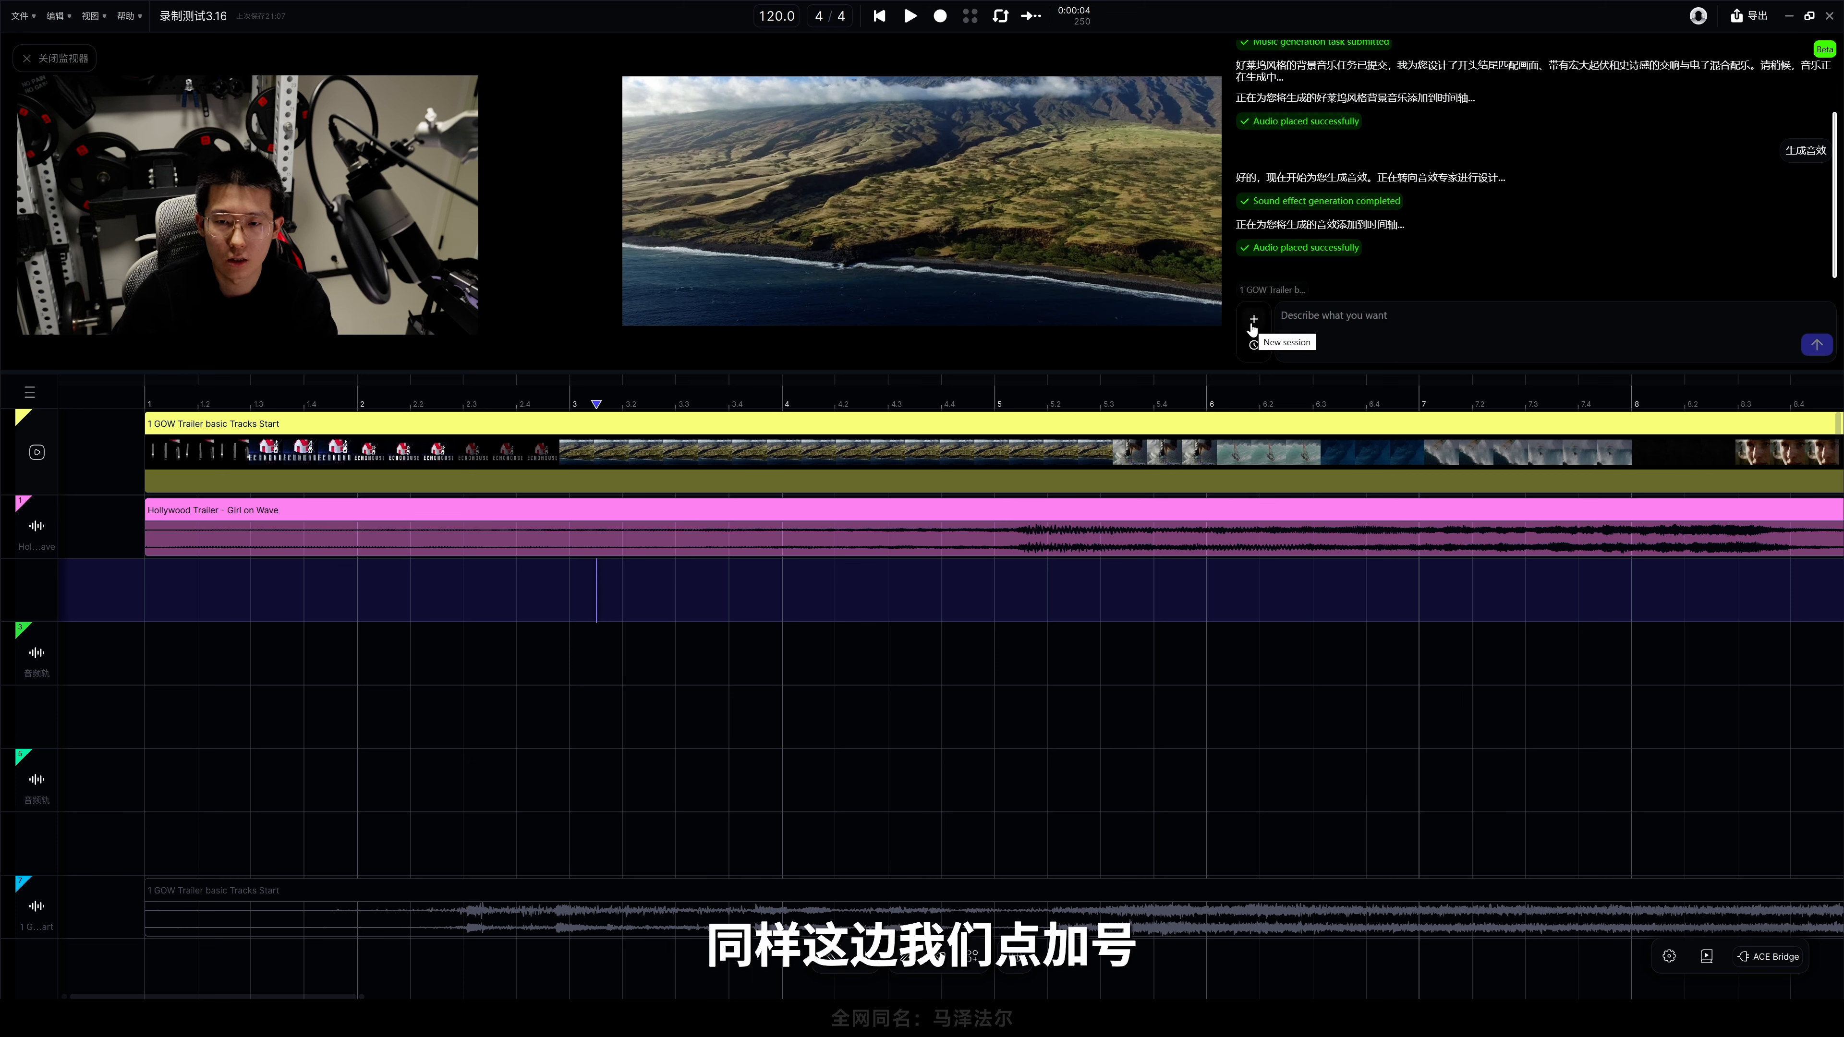
click(1251, 325)
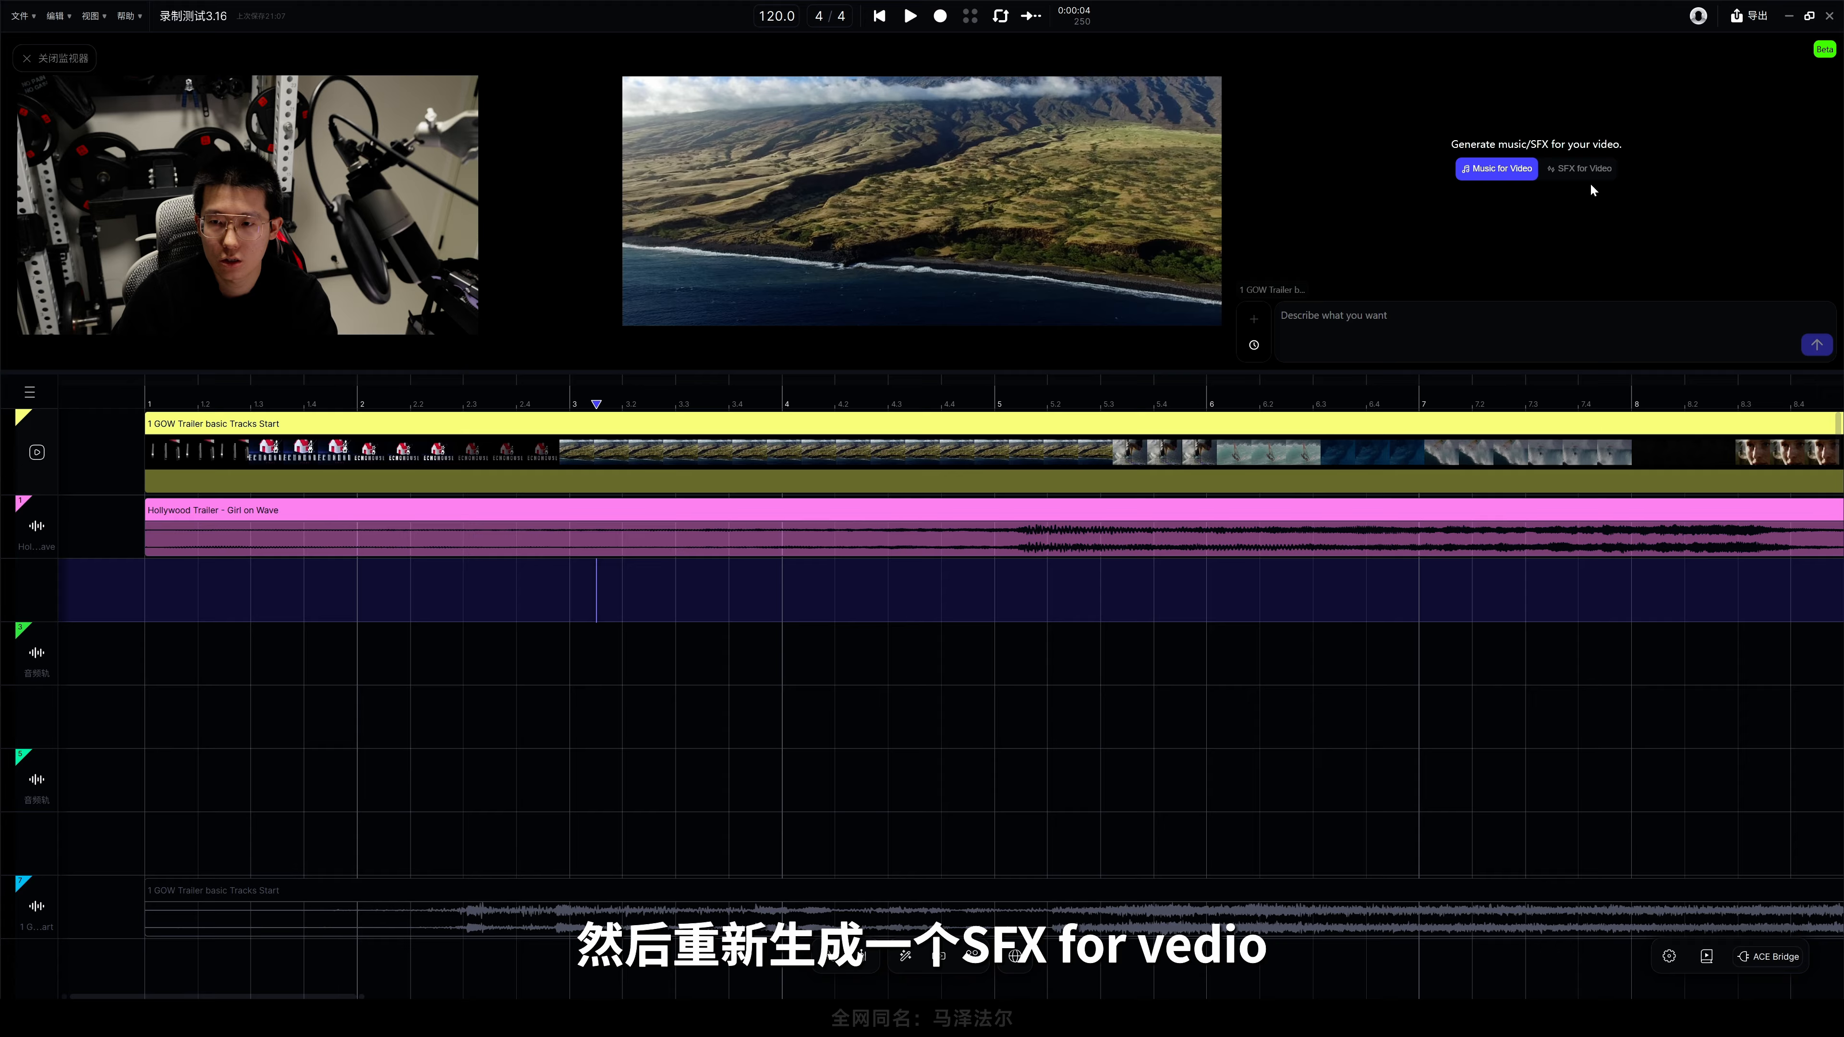
click(1596, 169)
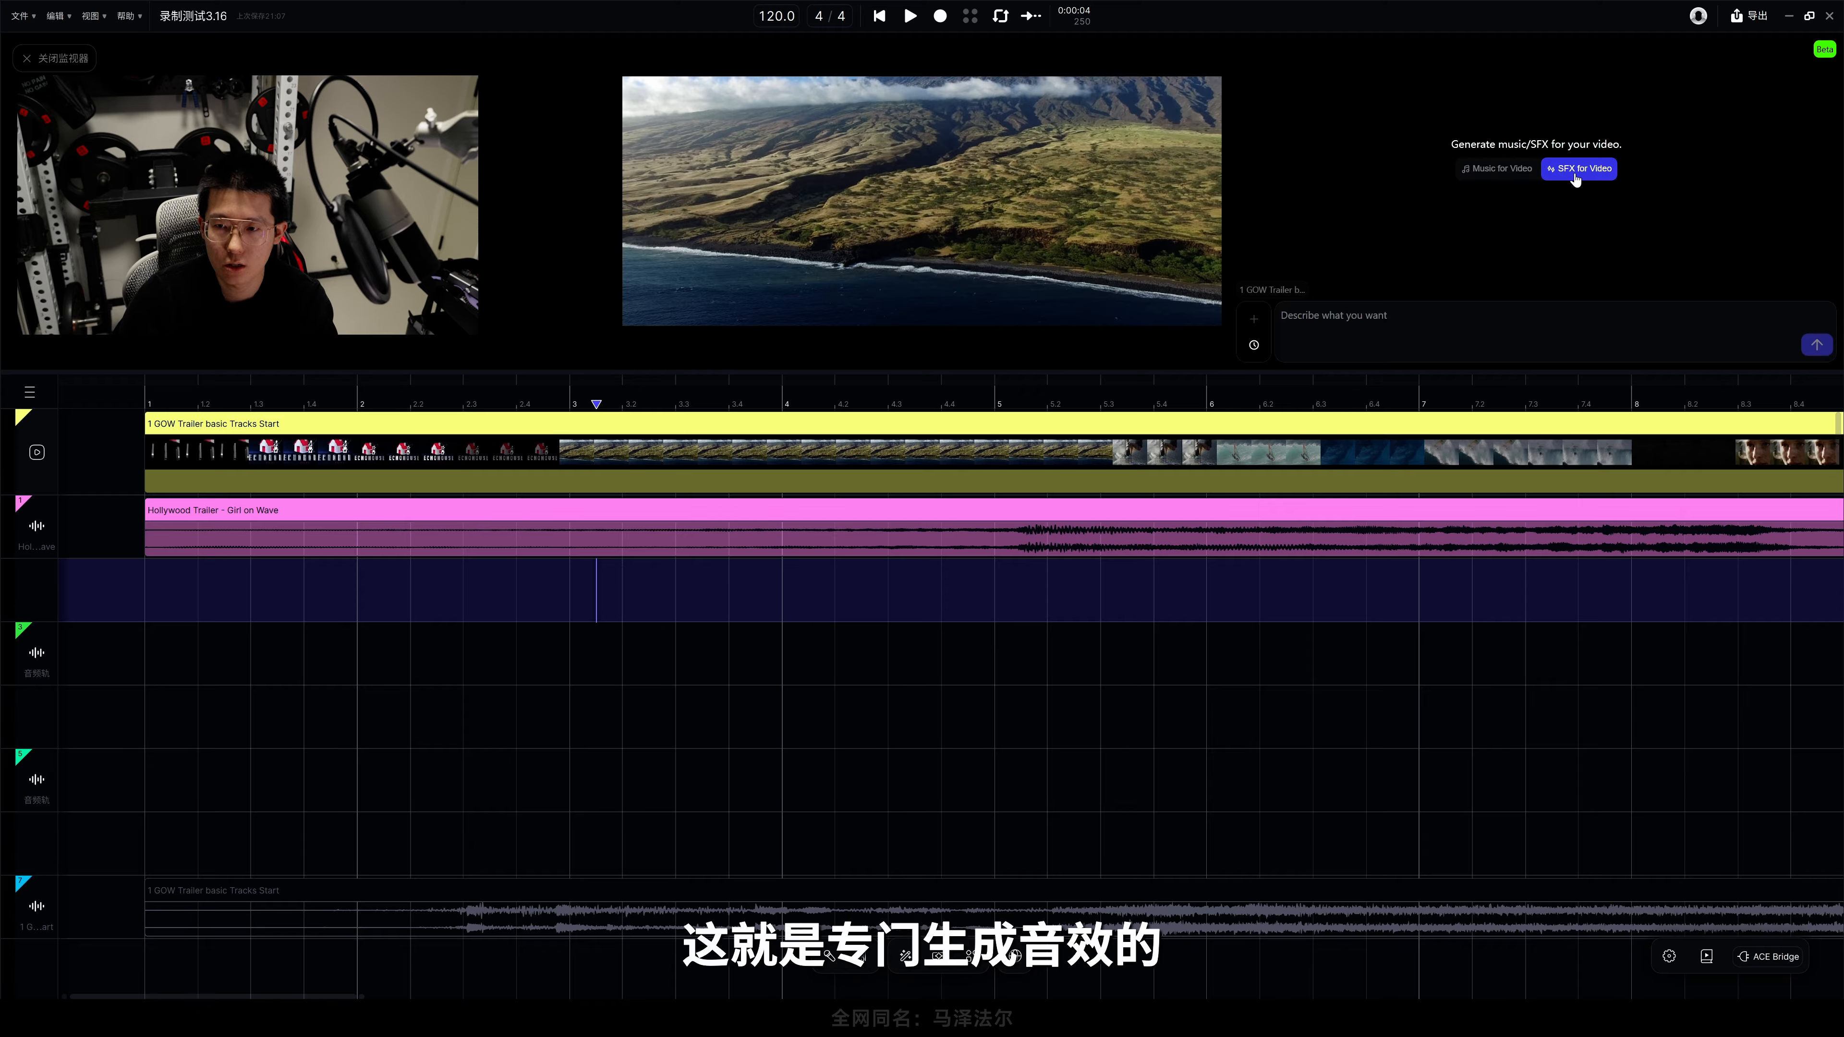
- Select the 3.8s–9.3s range of the landscape shot on the empty lane below the music clip as the sound-effect target
click(1299, 304)
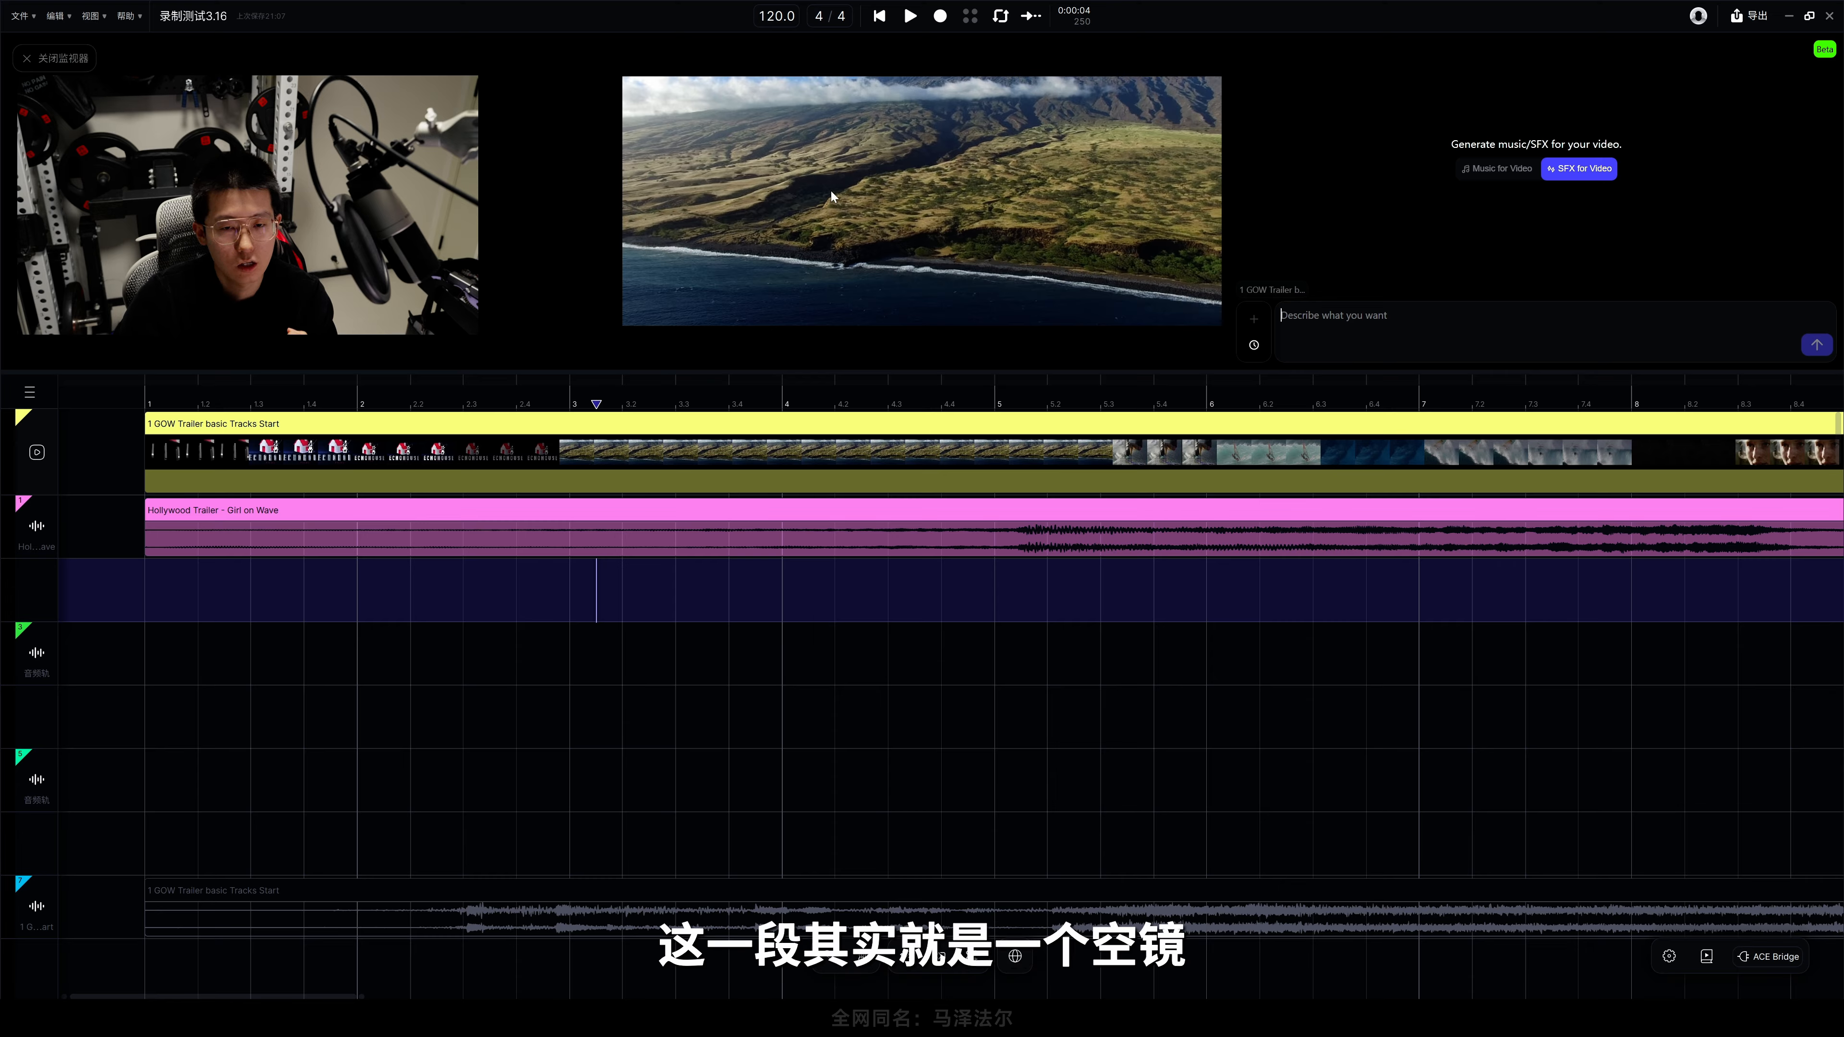
drag(545, 581, 1130, 594)
click(1280, 315)
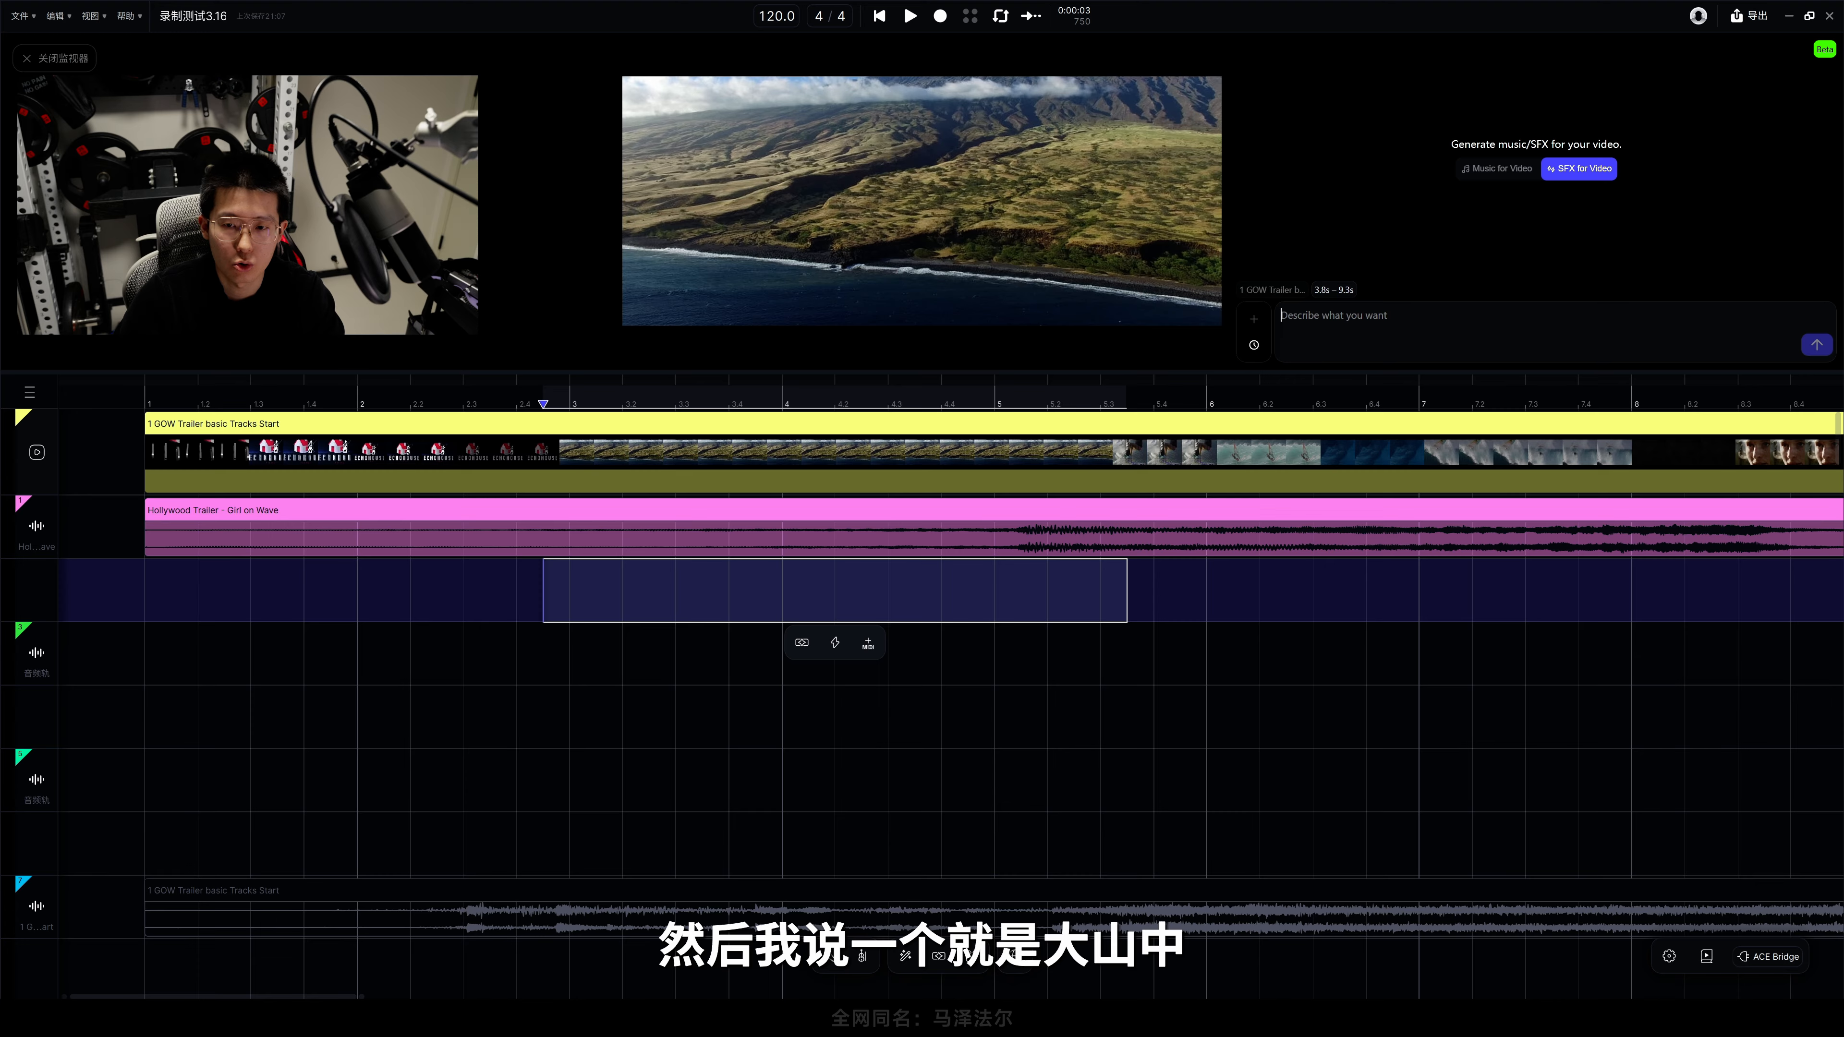
text(大山中)
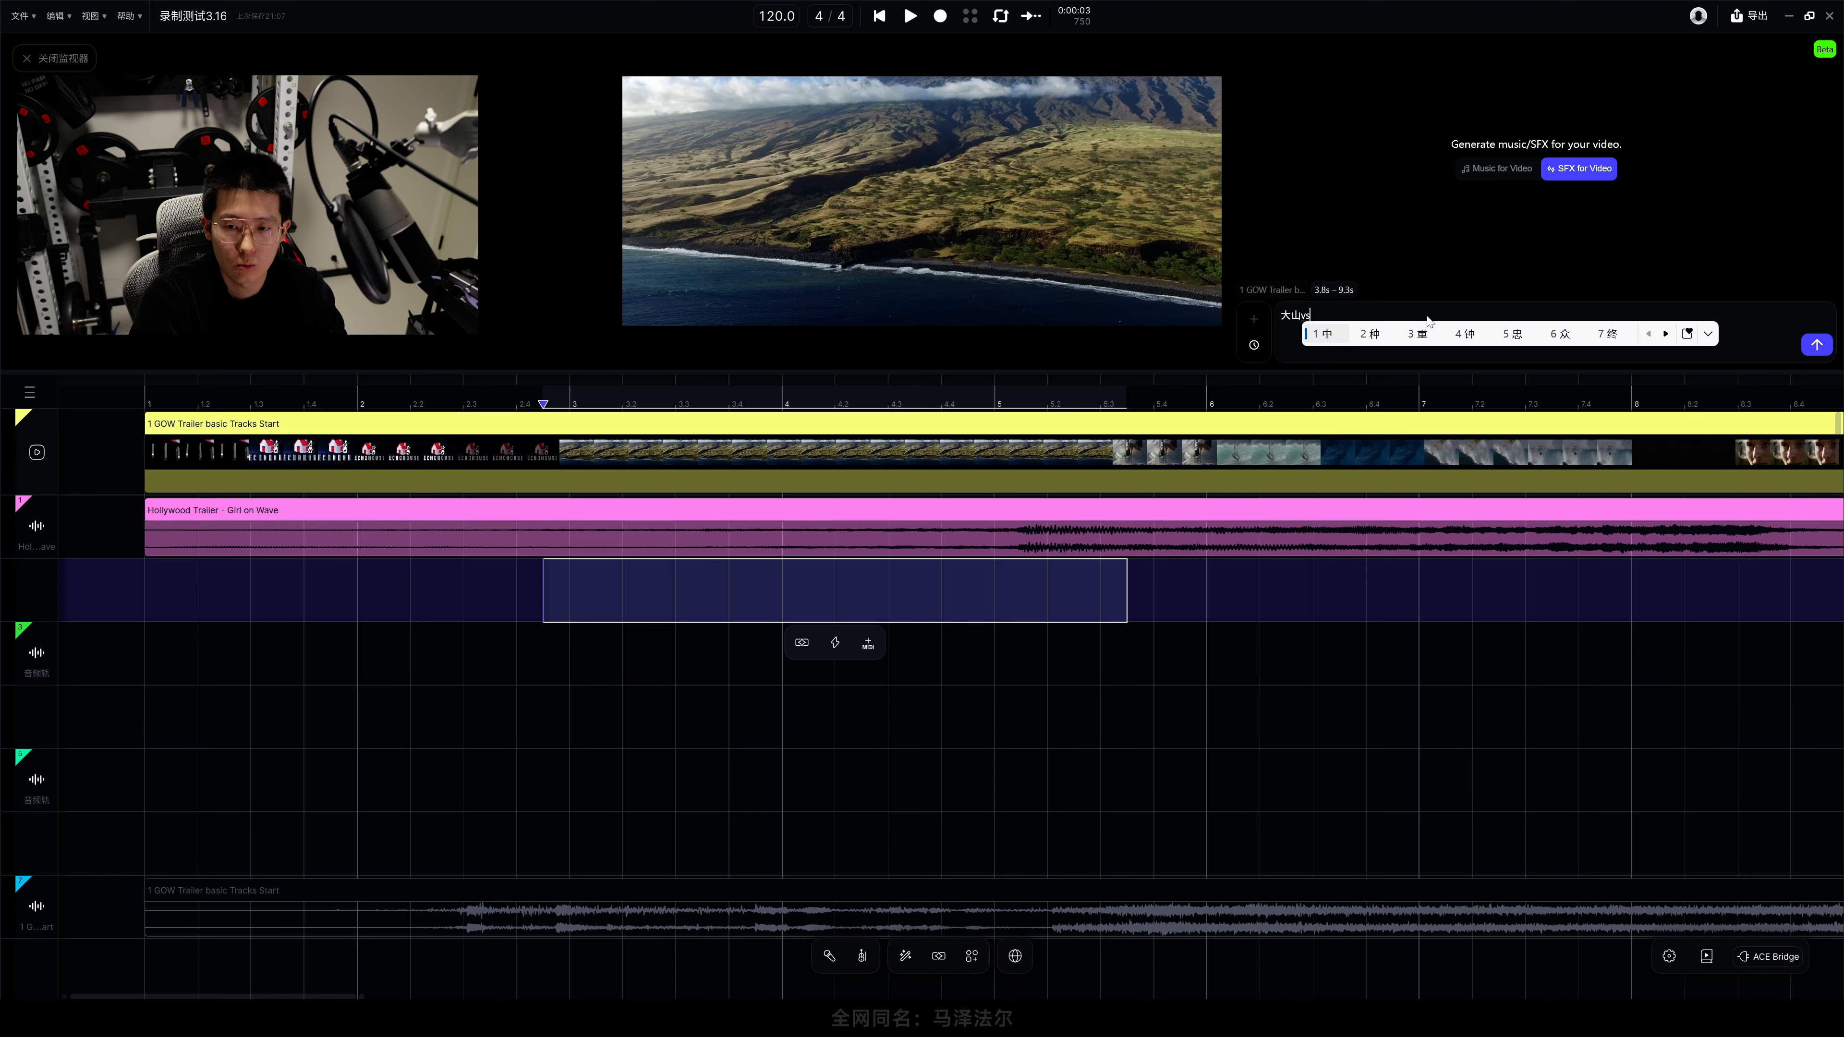
key(BackSpace)
key(BackSpace)
key(BackSpace)
- Enter the sound-effect prompt "空镜音效" and submit it to generate effects for the selected range
text(k)
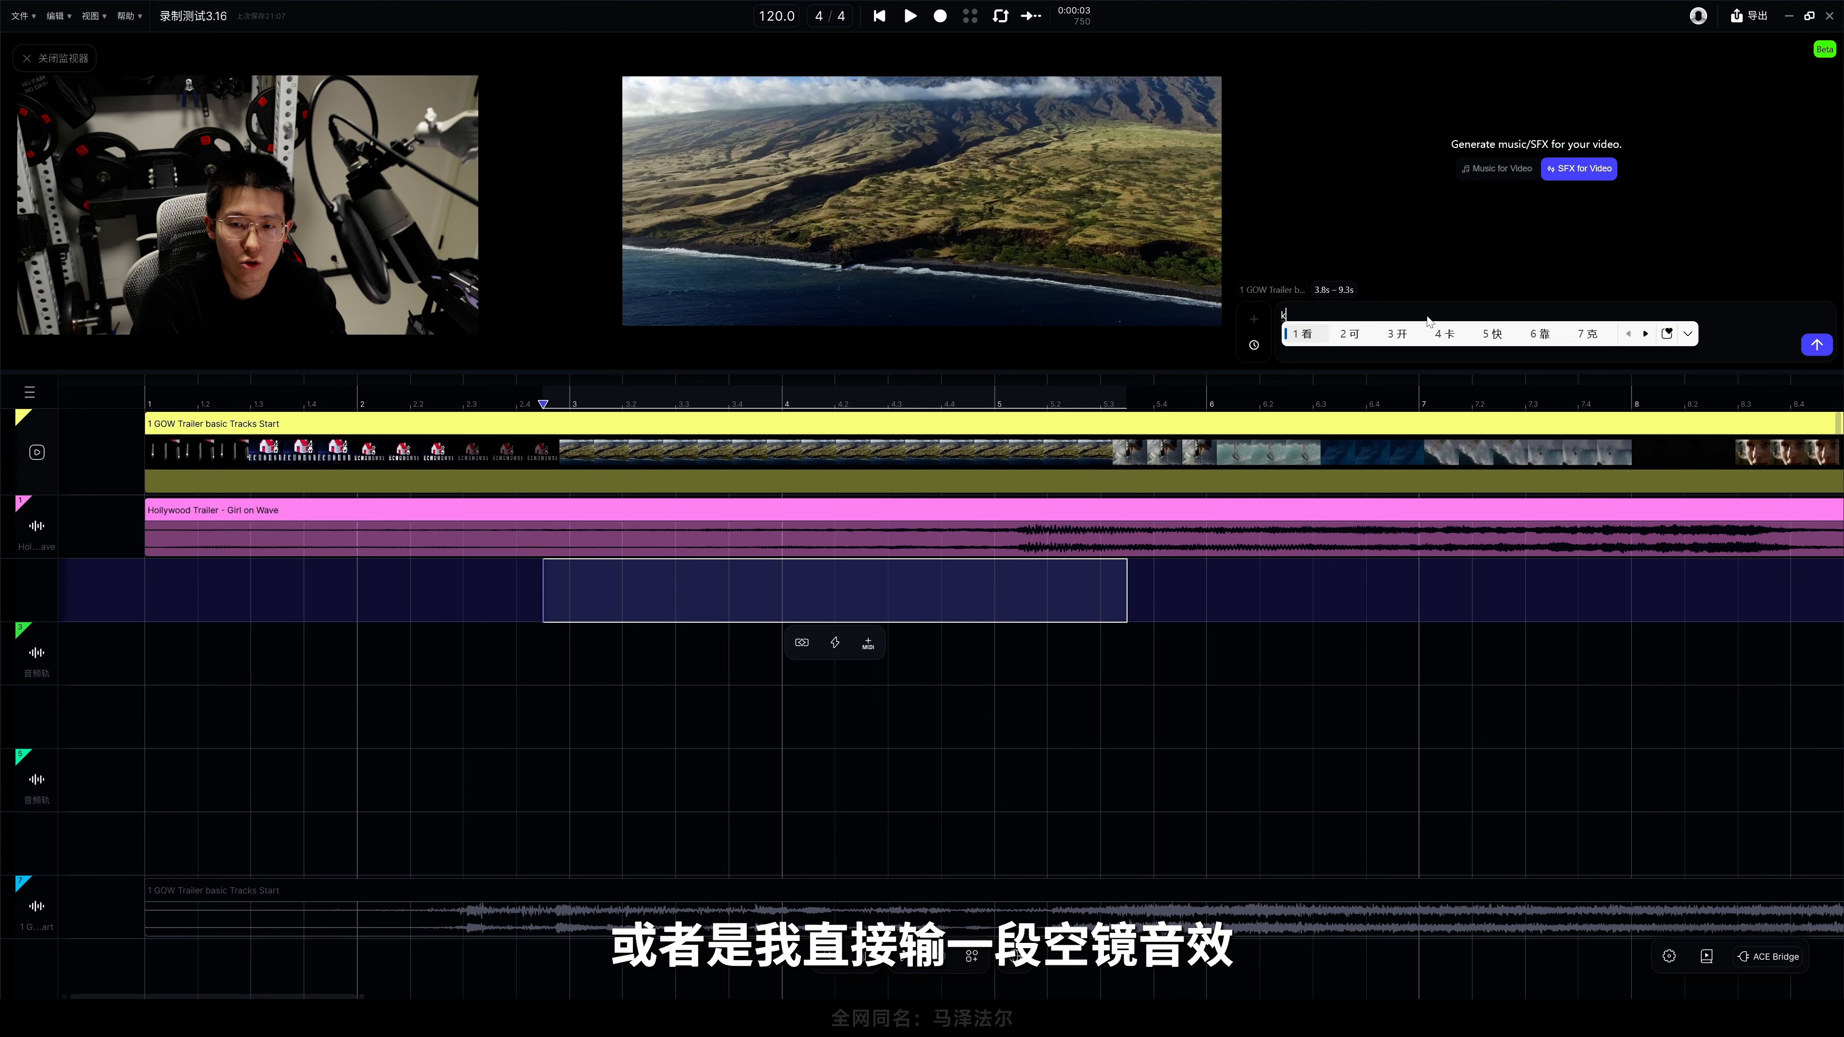
text(sjk3)
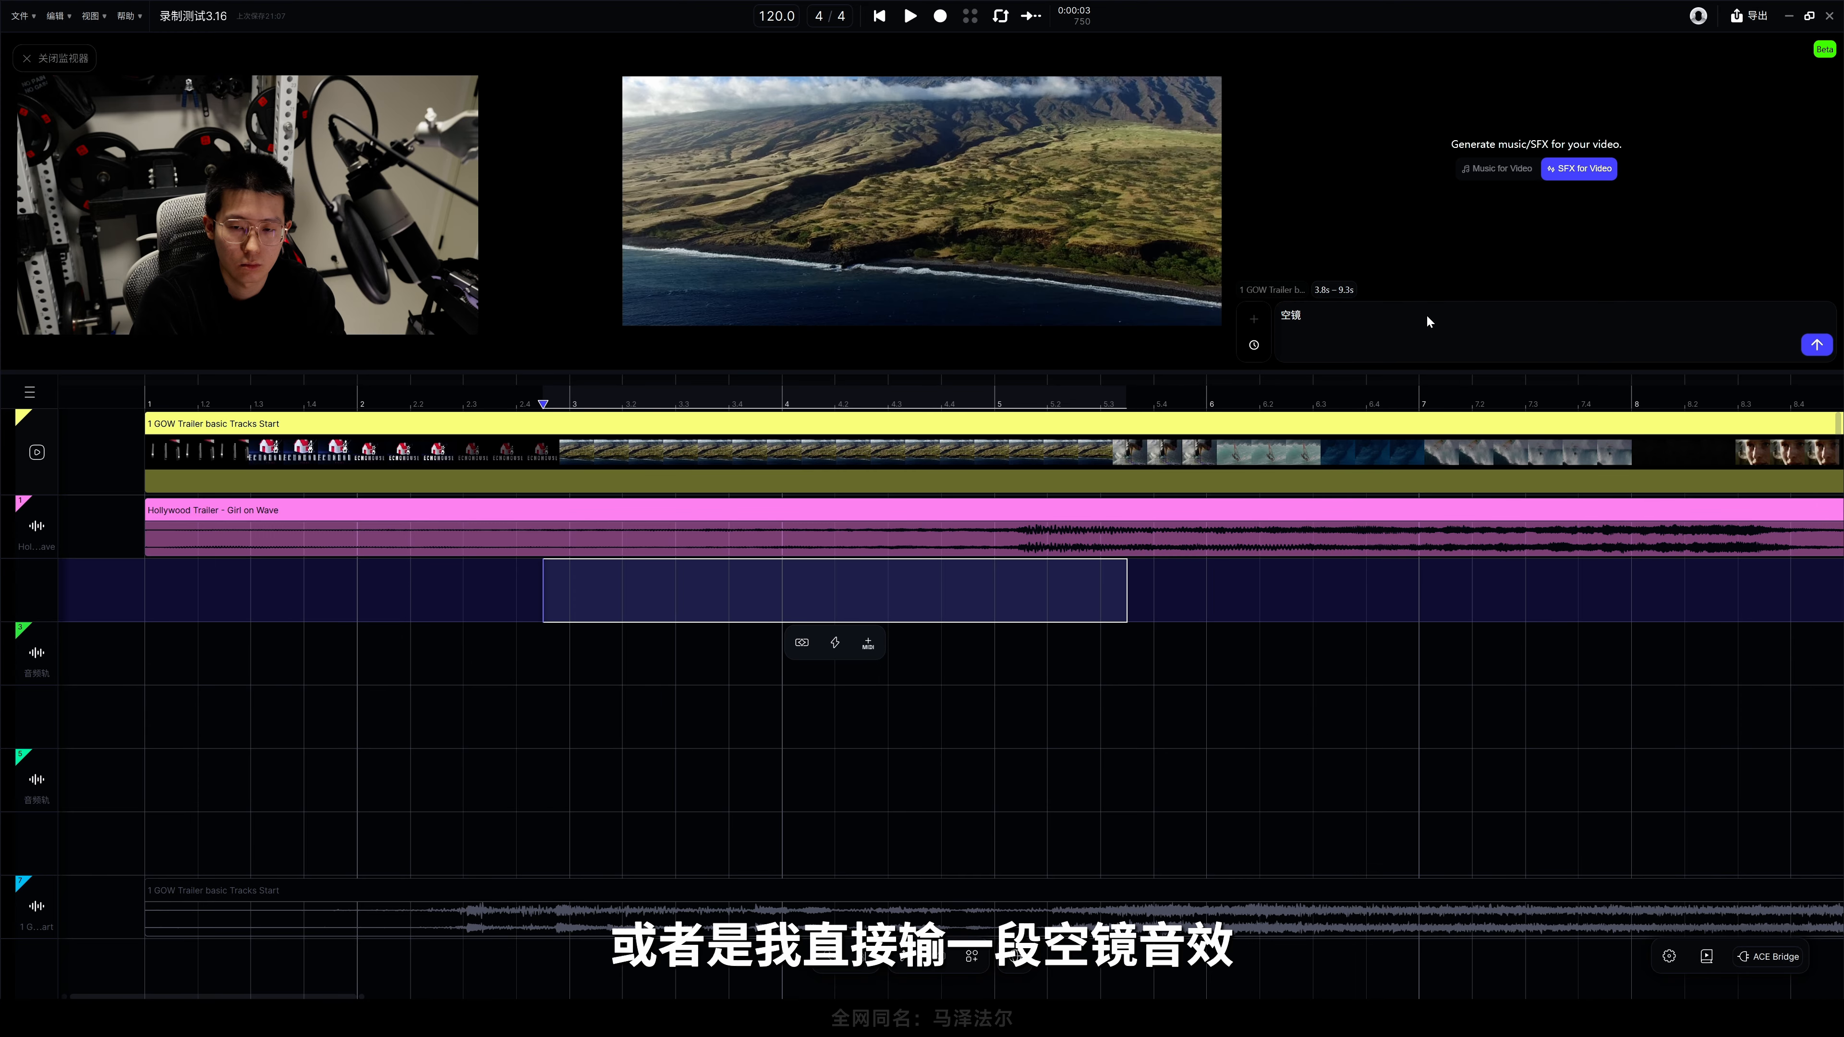
text(yinxiao)
key(space)
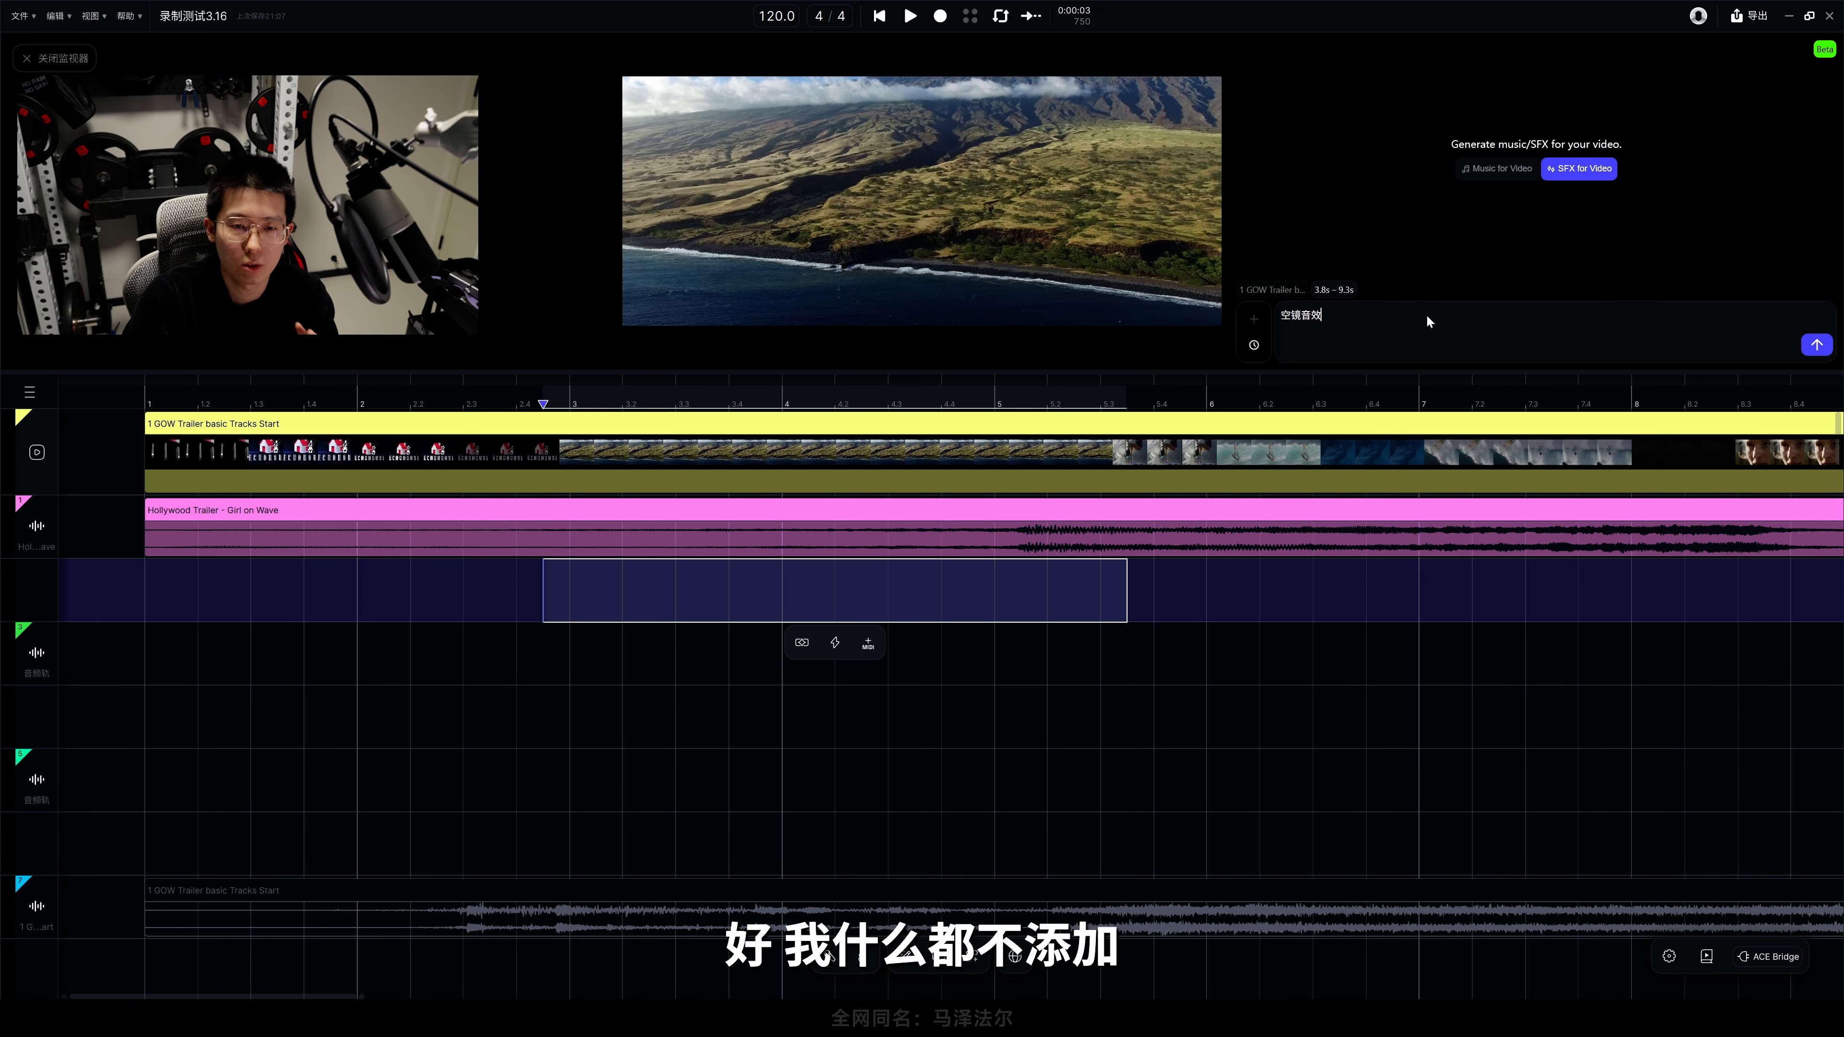
key(Return)
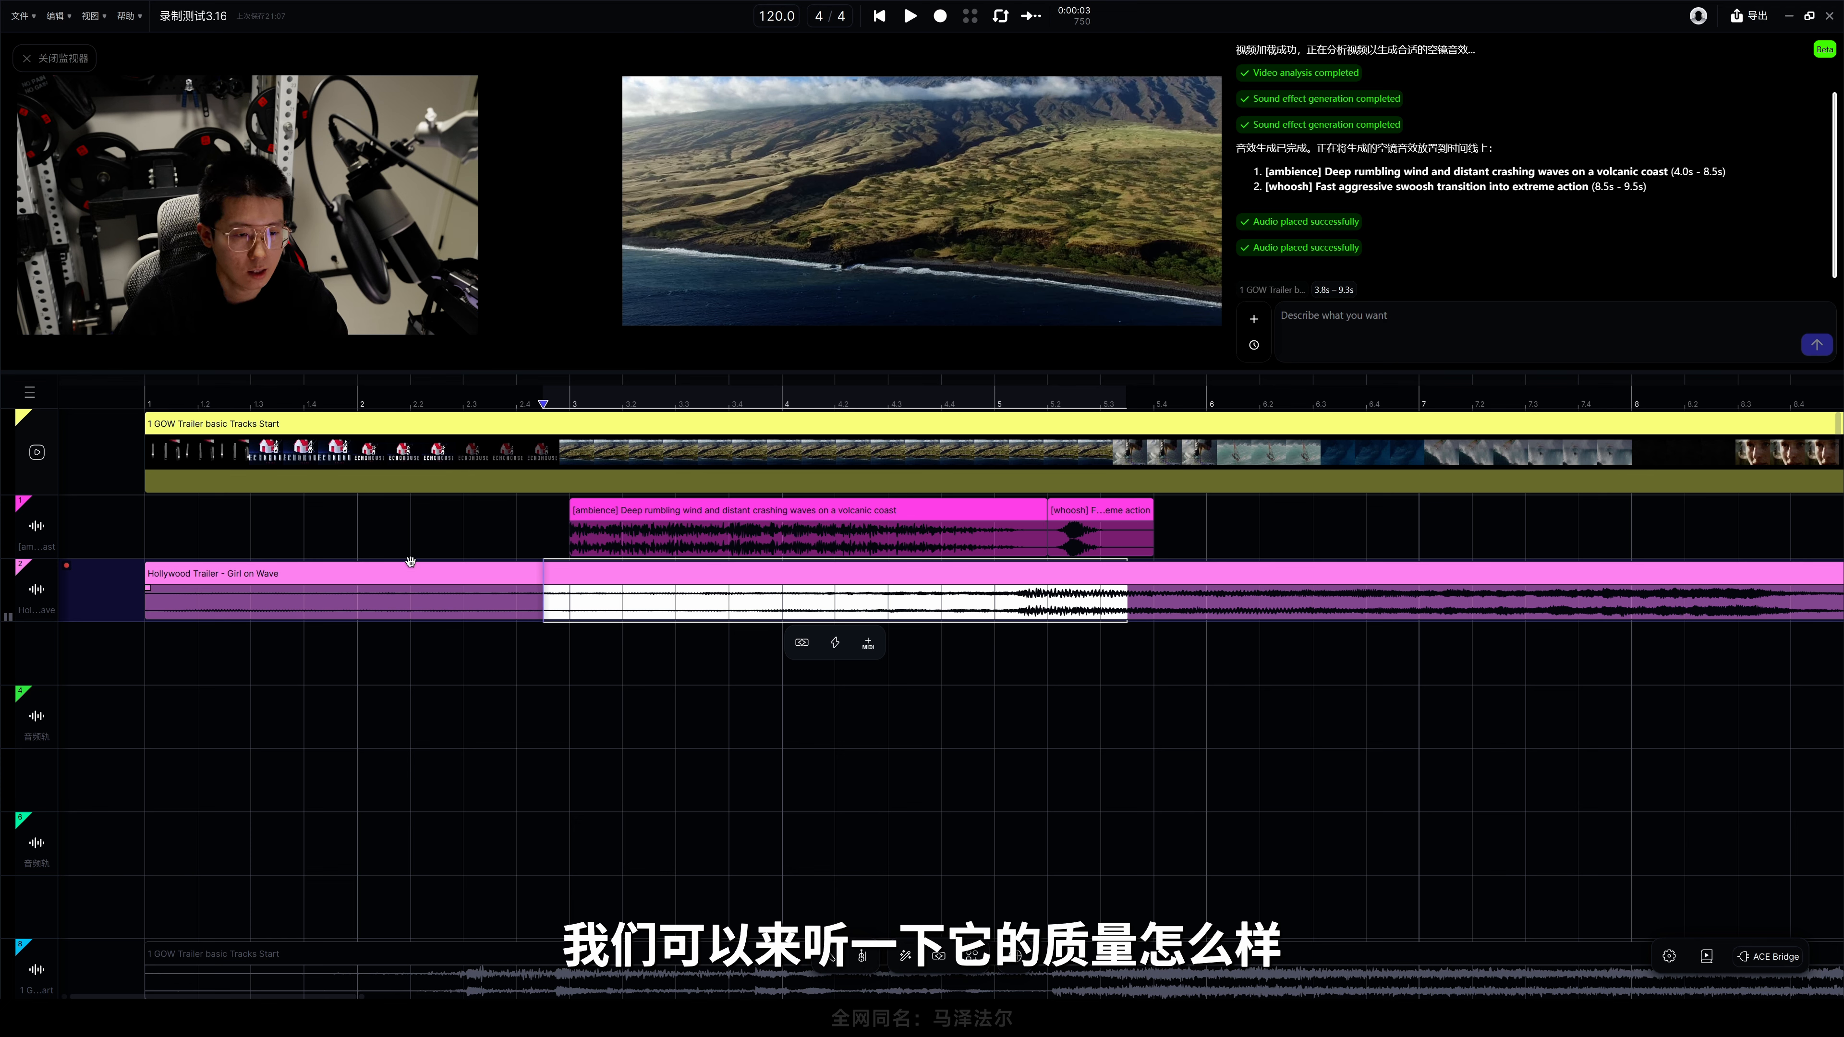
- Play the generated ambience and whoosh effects from just before they begin
click(517, 542)
key(space)
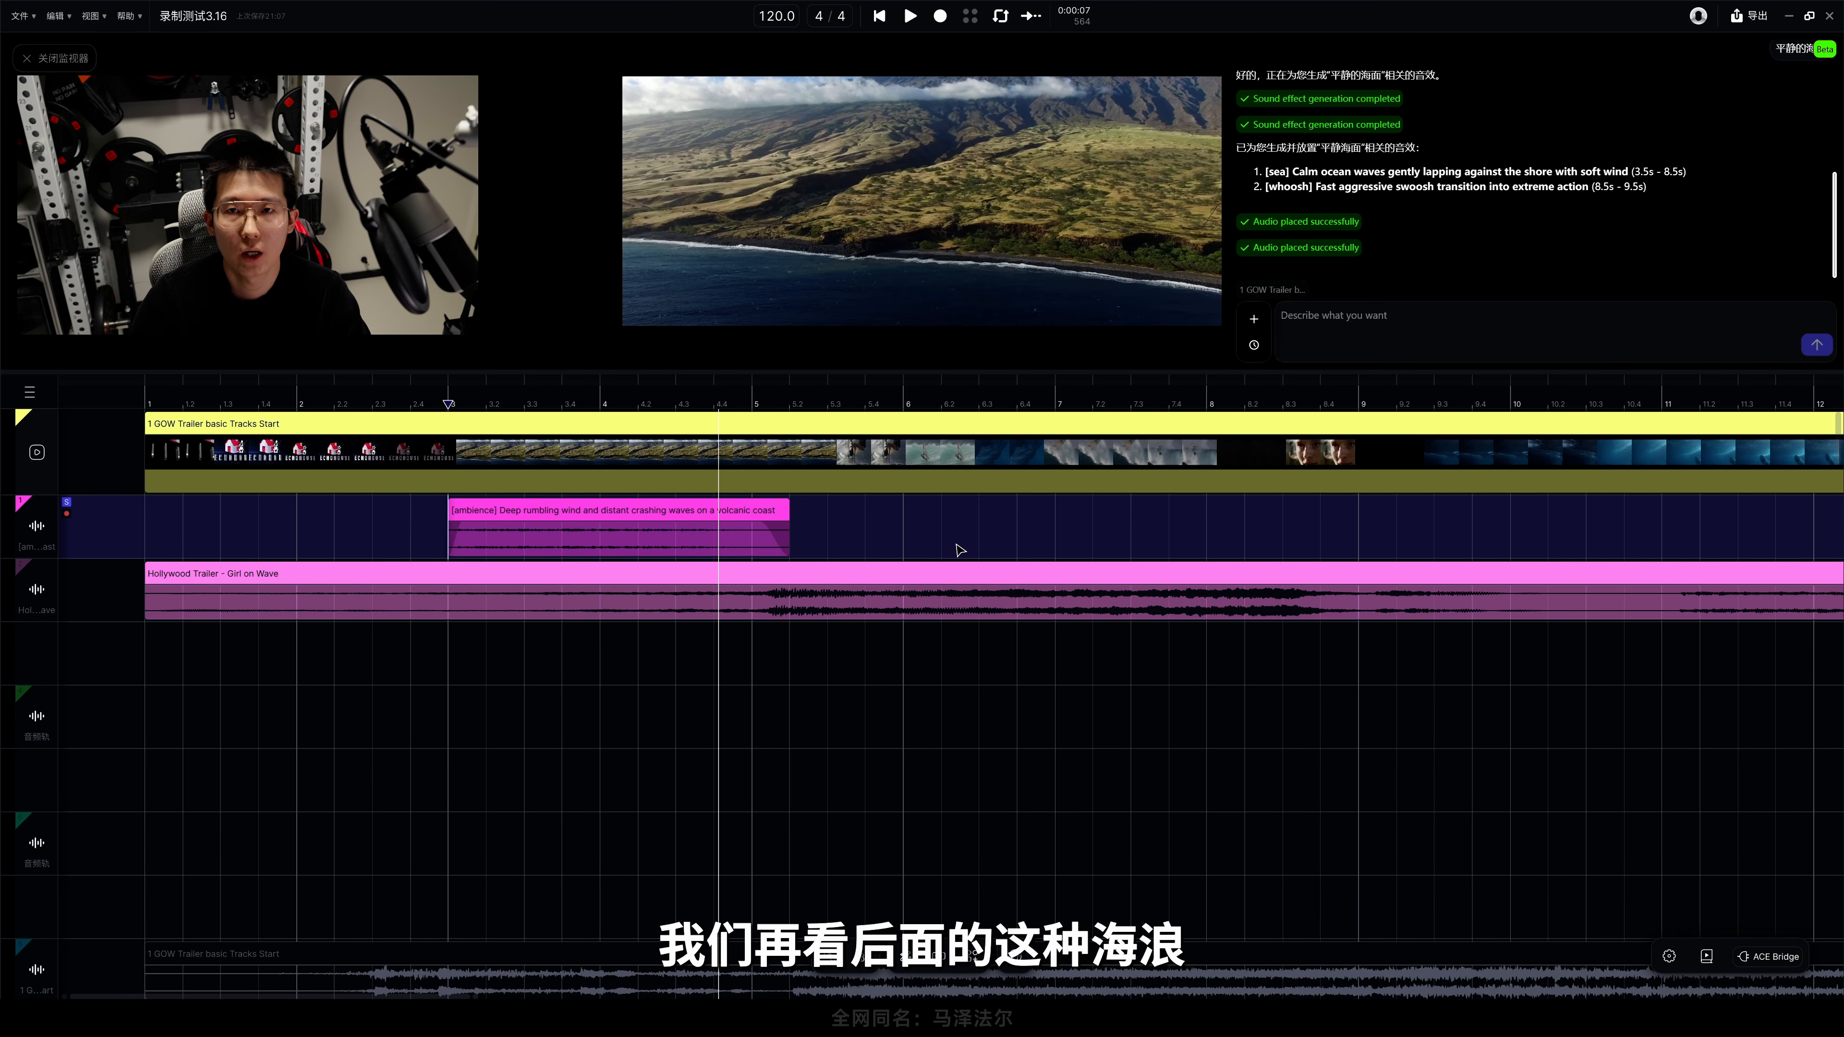
- Play the windsurfing shot near the end of the video, then place the playhead back at the start of that shot
scroll(968, 550, down, 6)
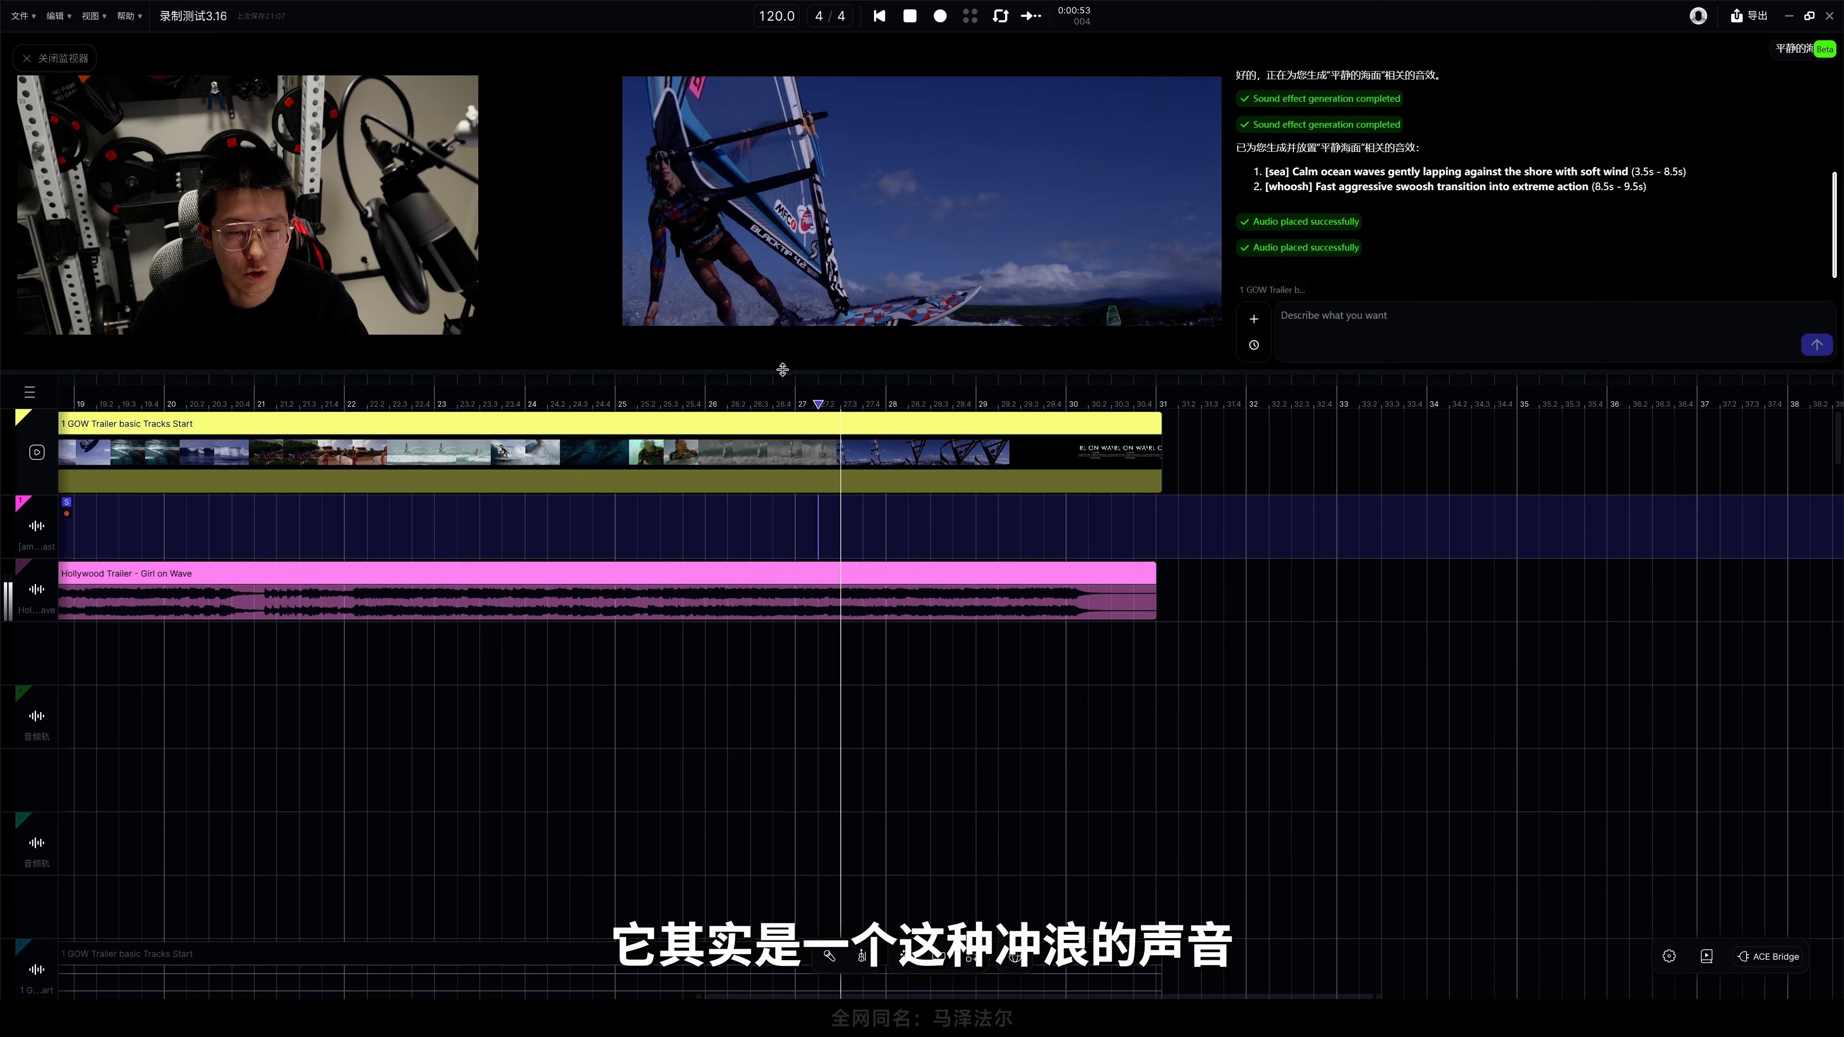
key(space)
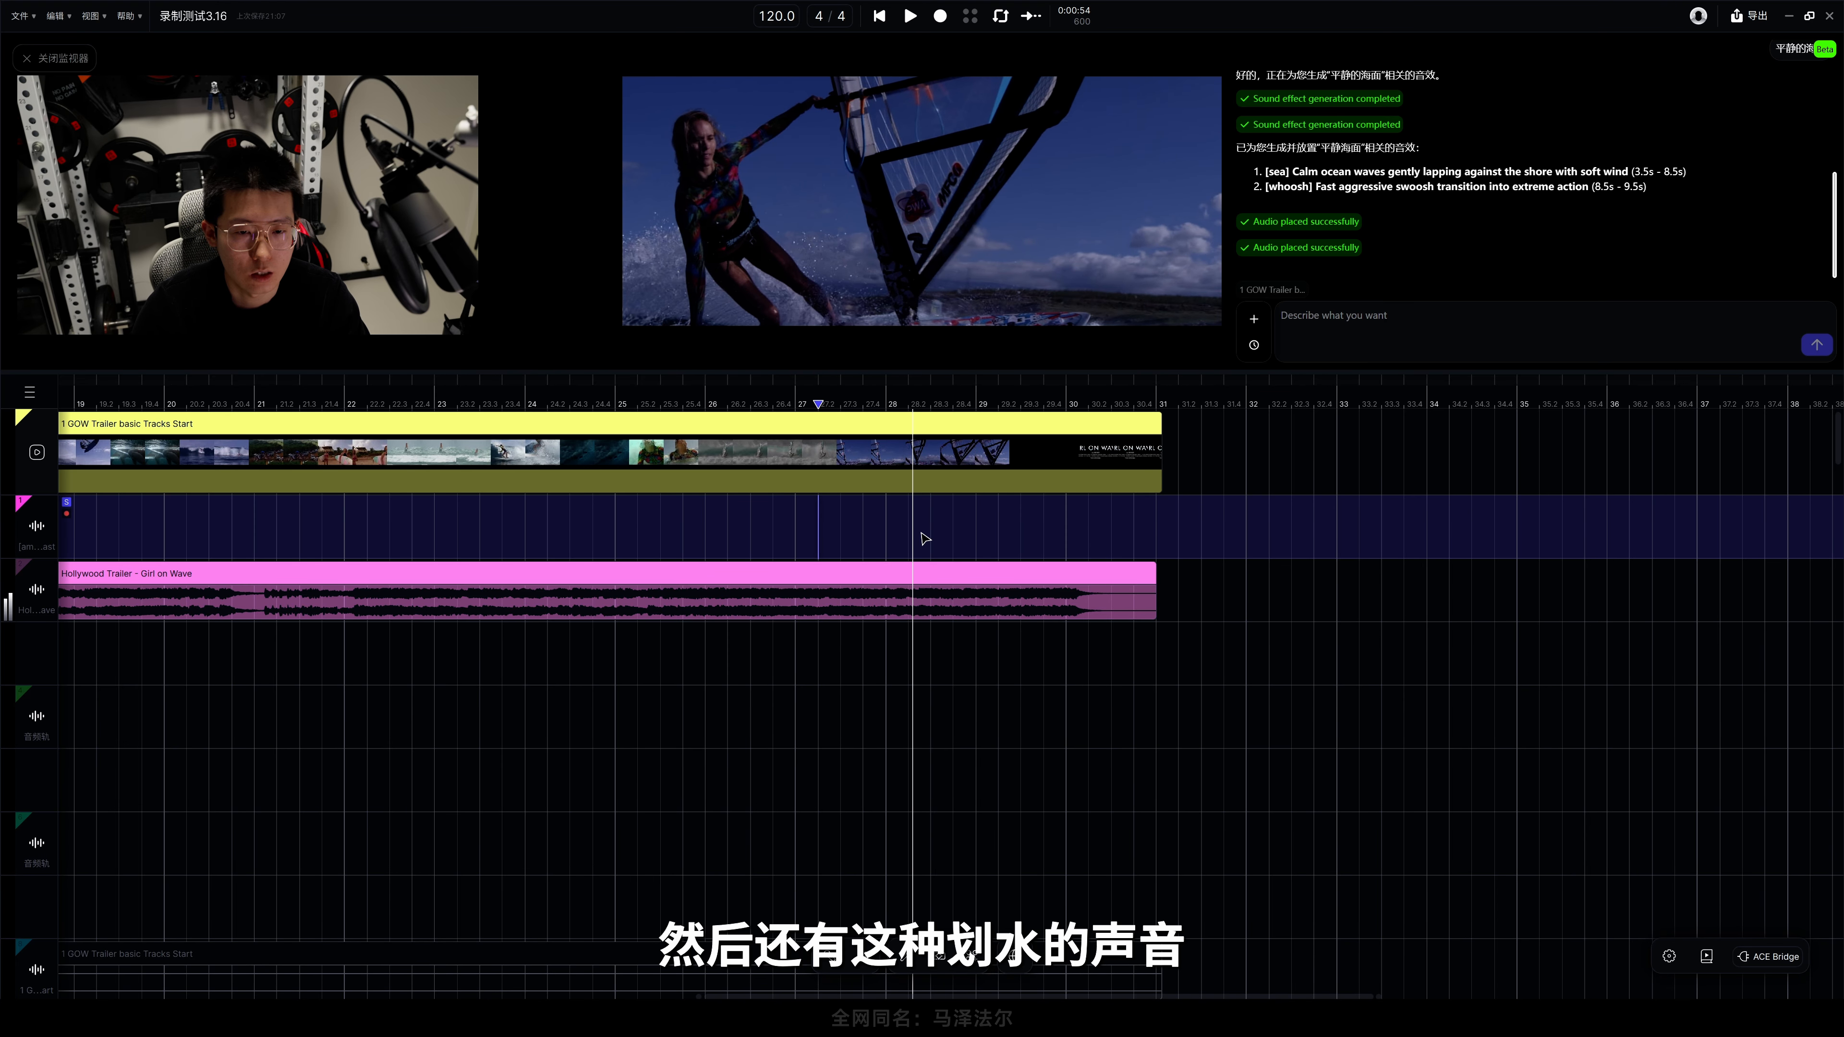
click(827, 550)
scroll(840, 536, left, 1)
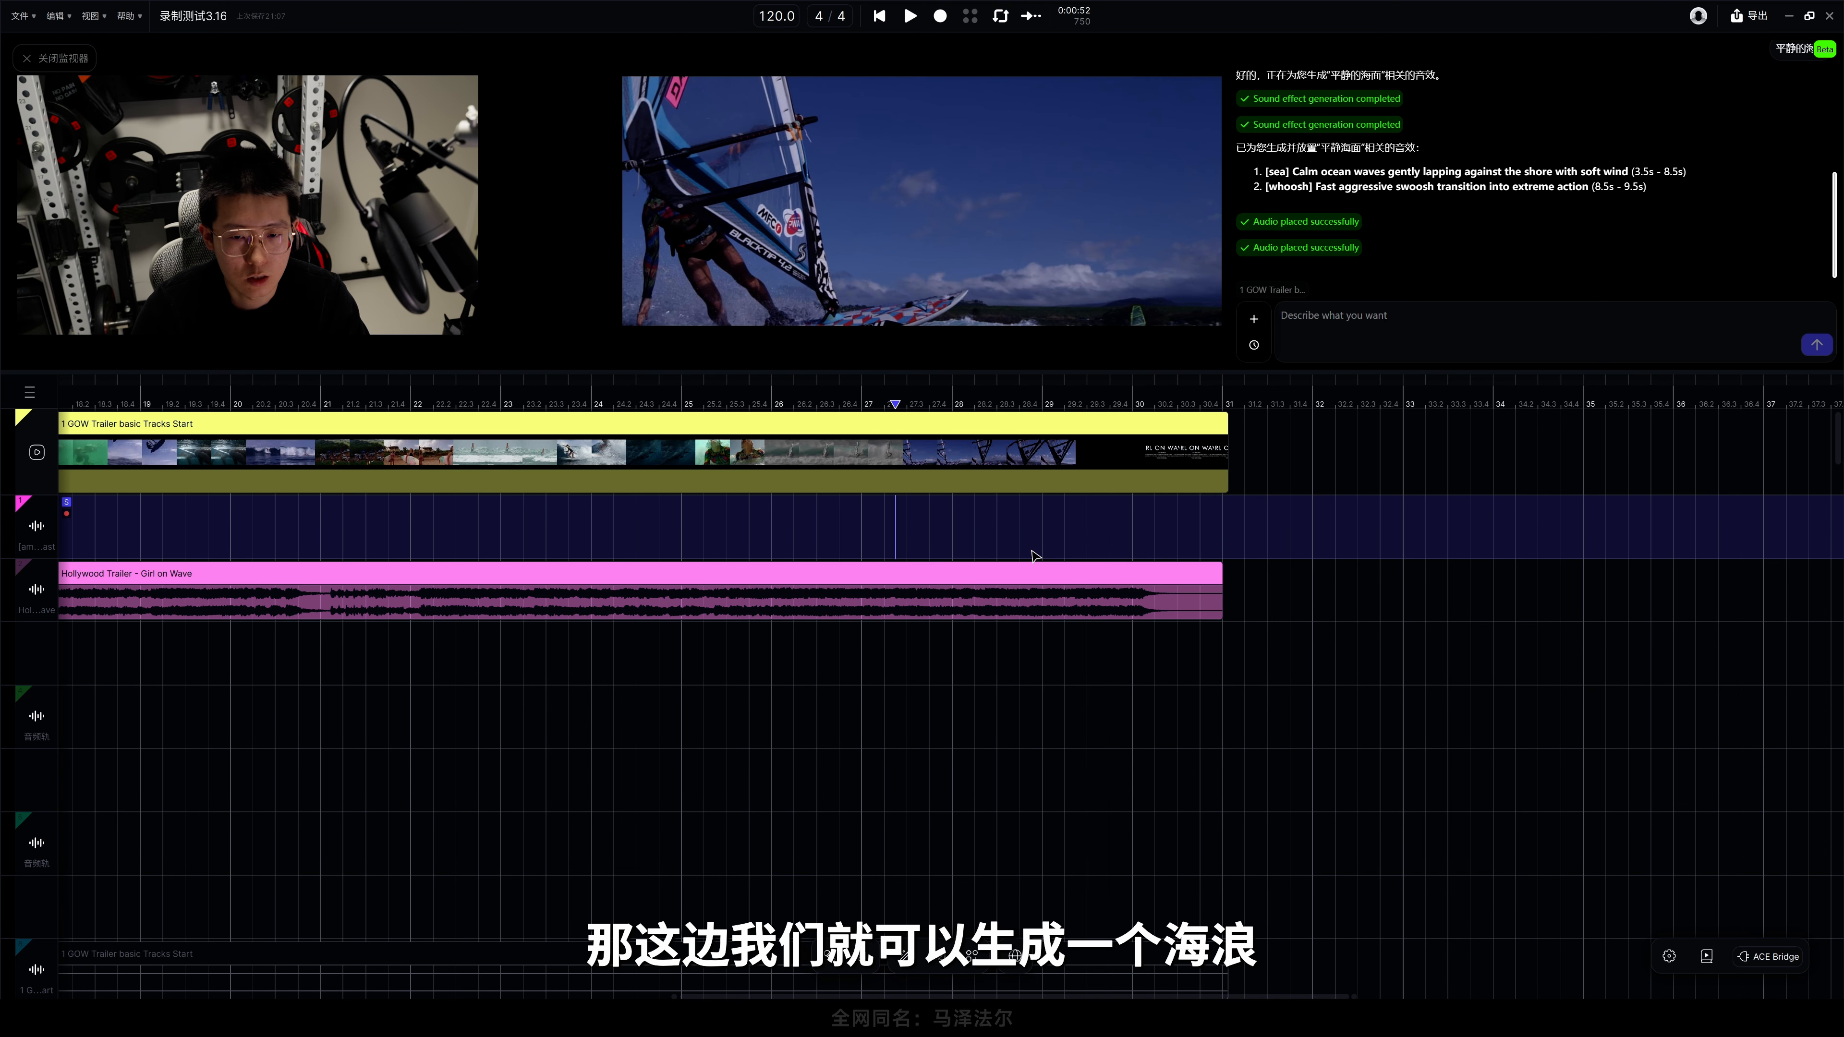
- Select the 52.3s–56.8s windsurfing range on the empty lane and submit the sound-effect prompt "海面冲浪的音效"
drag(1076, 527, 873, 535)
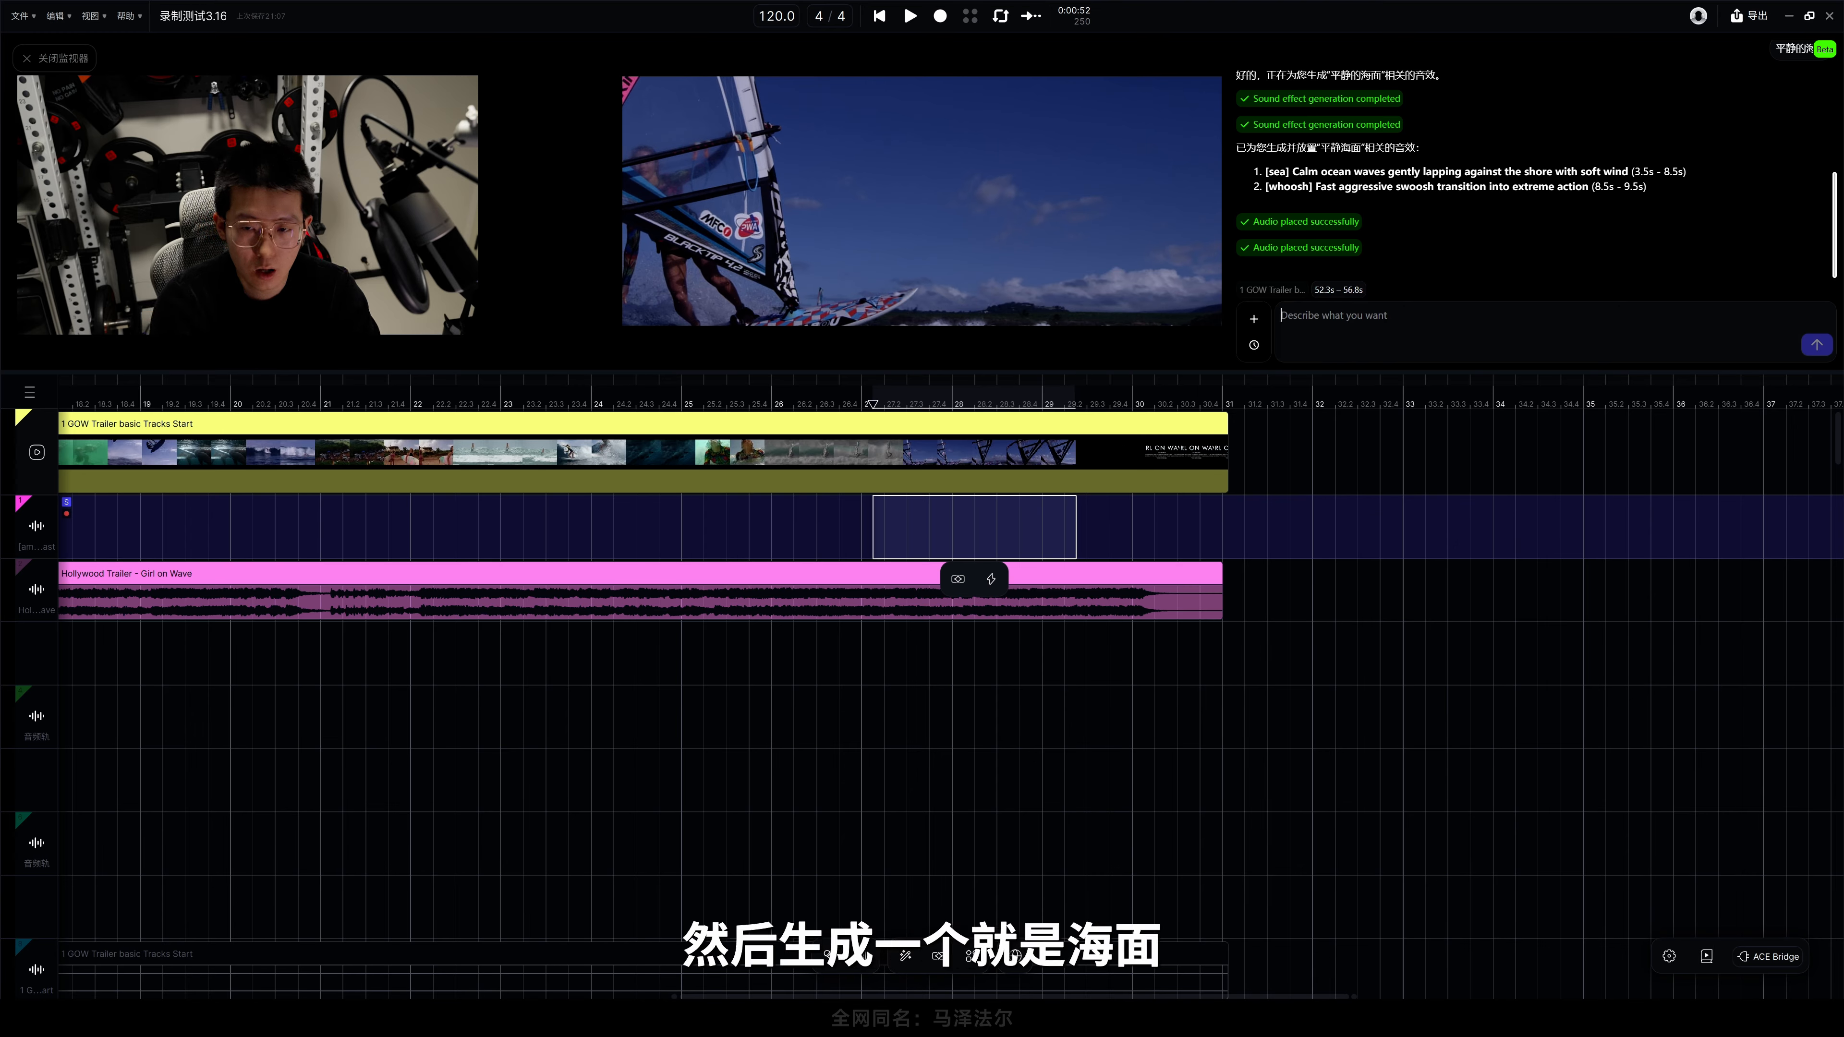
text(海面hd'l)
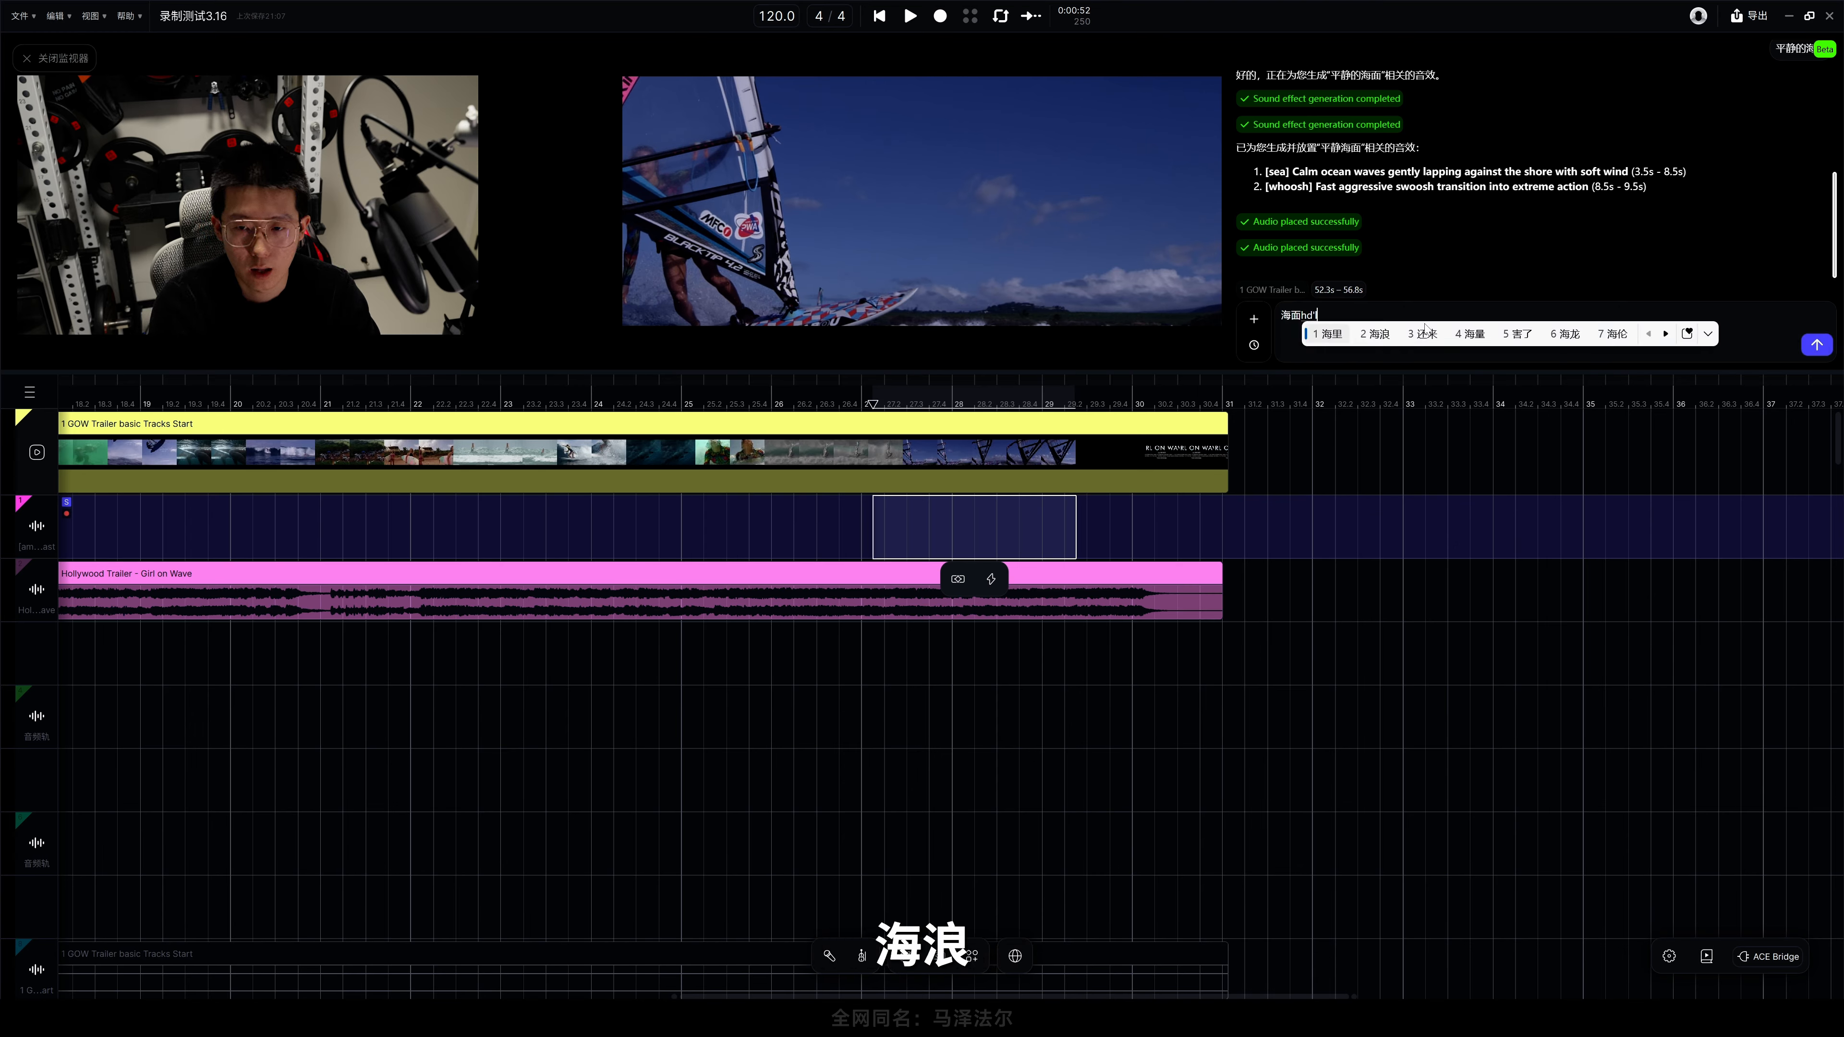
key(space)
key(BackSpace)
key(BackSpace)
text(ch)
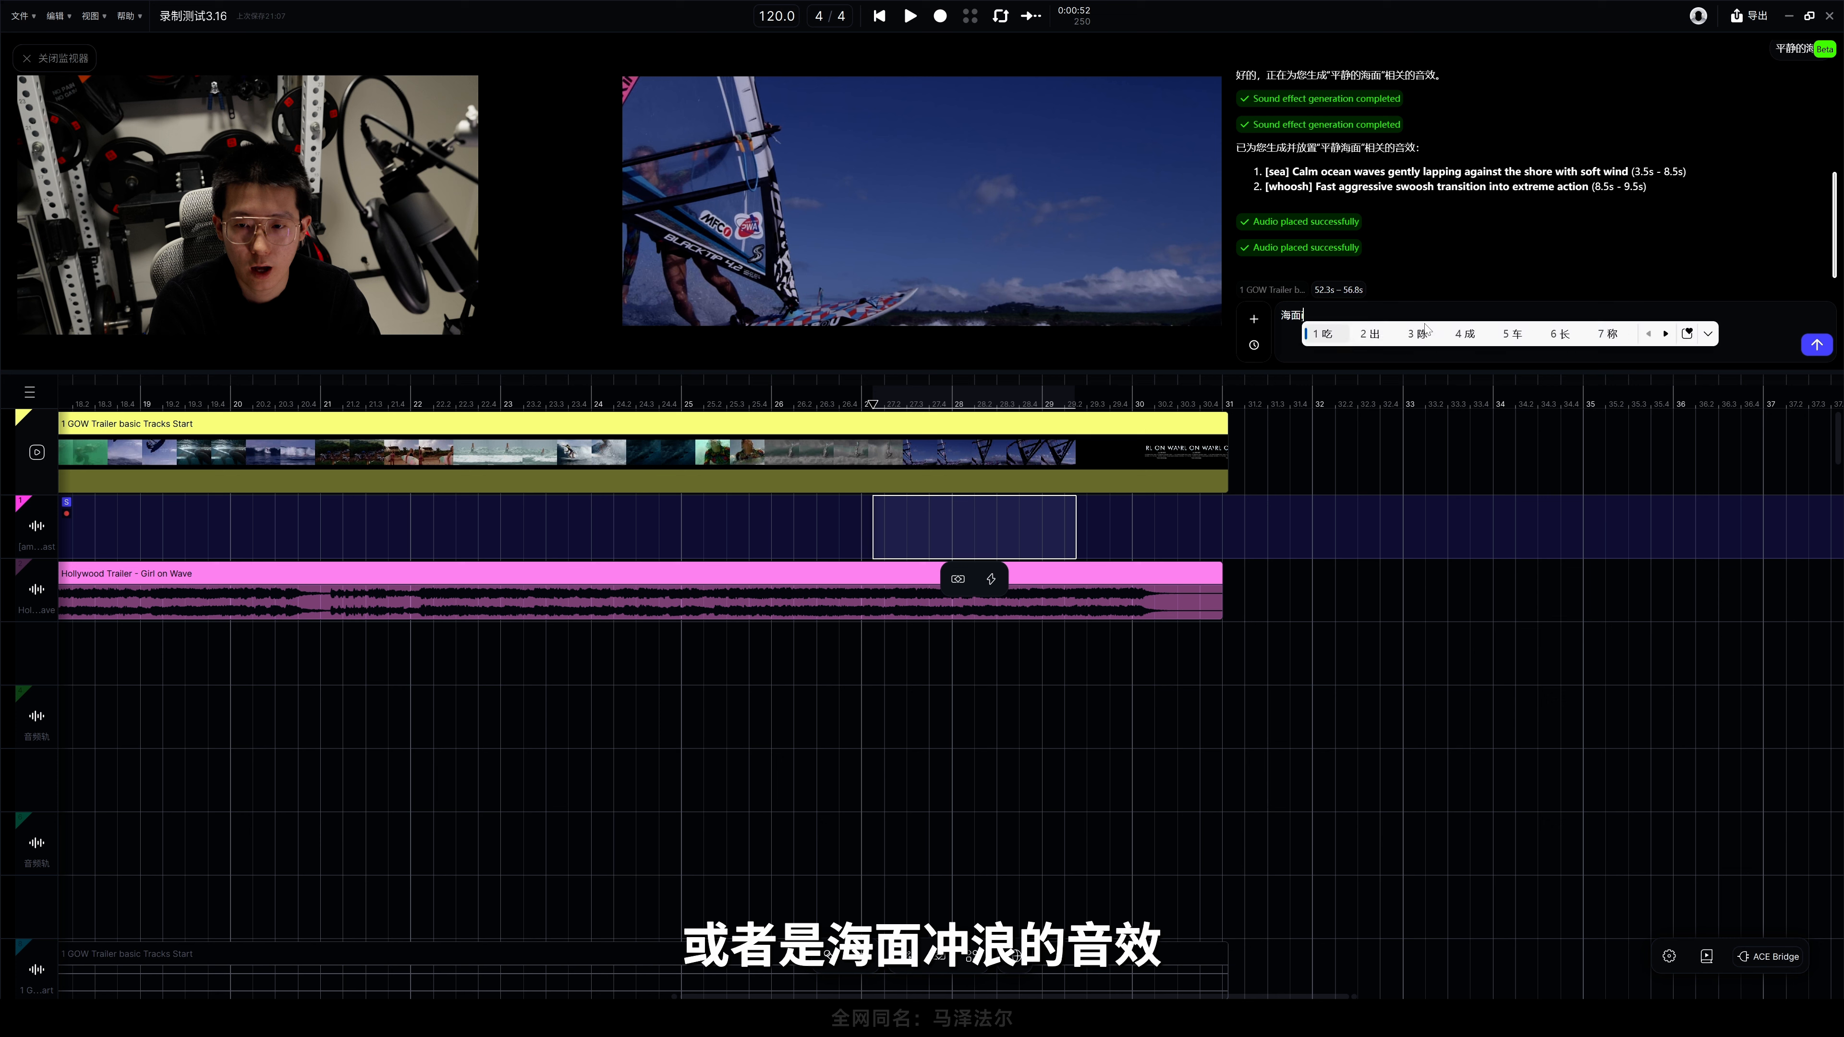
key(space)
text(d音效)
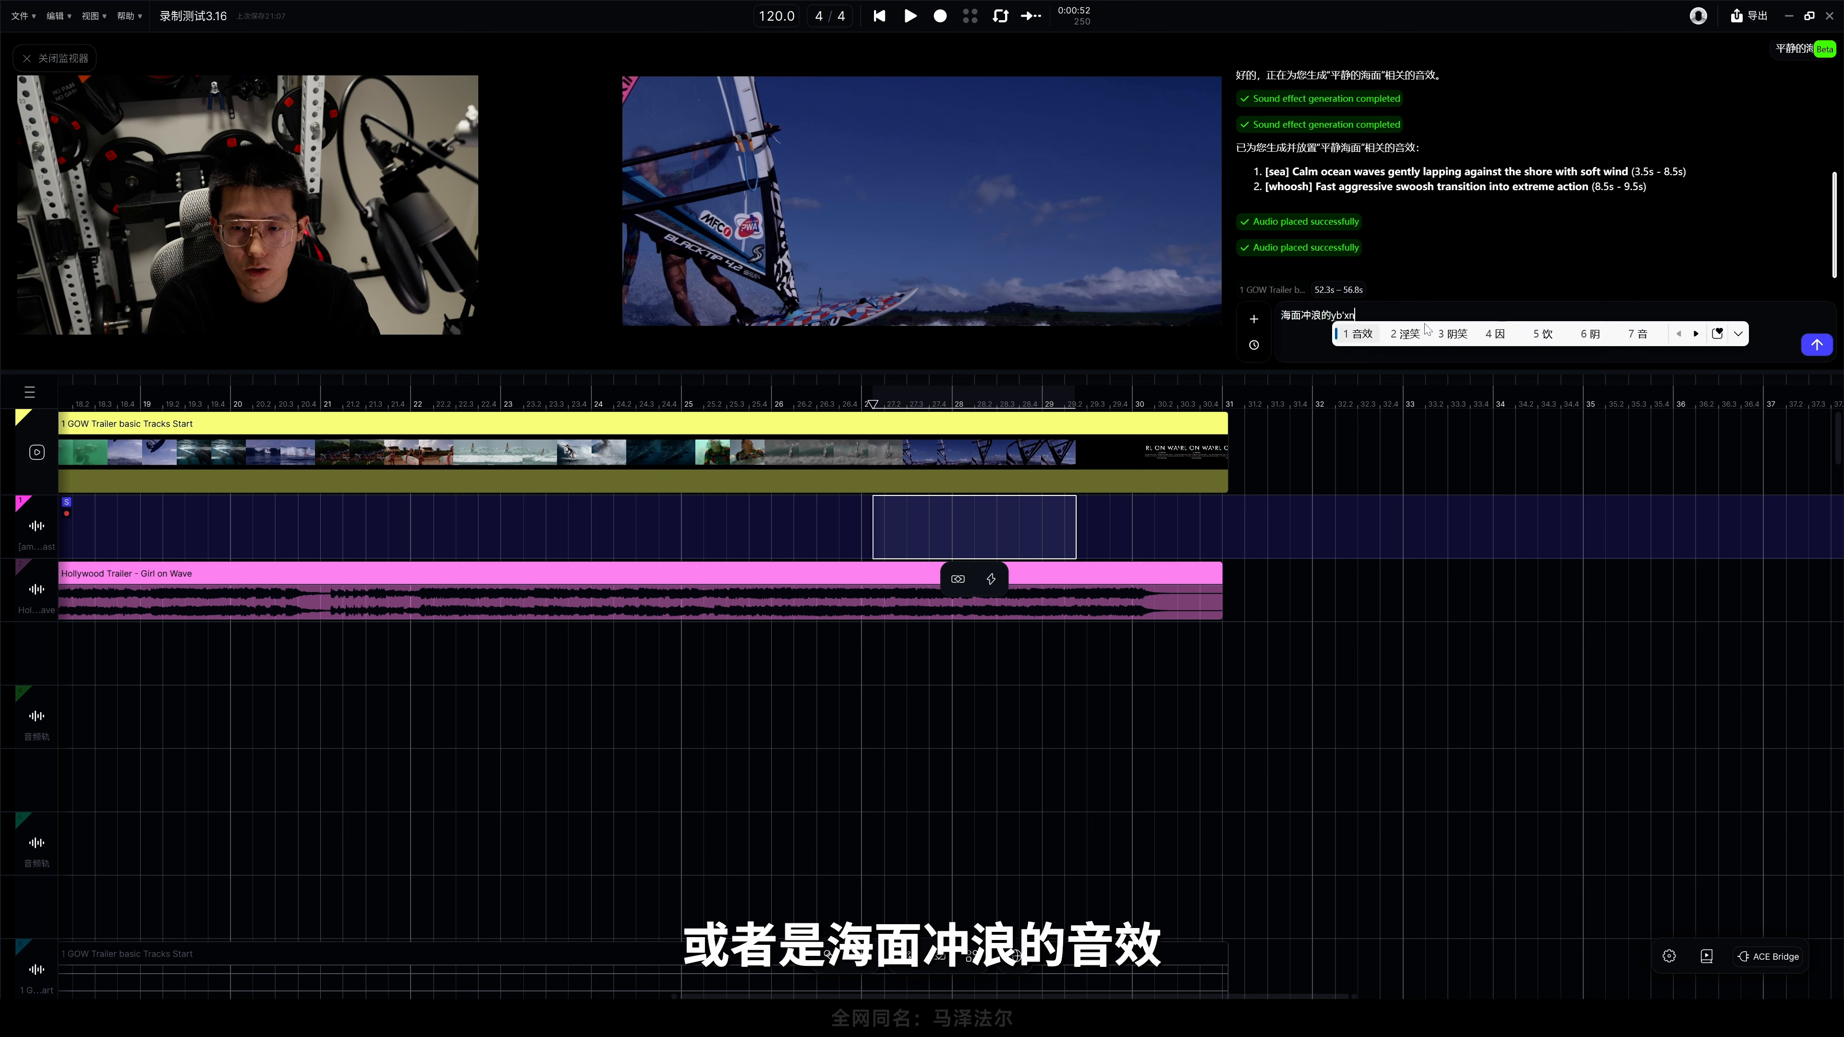
key(Return)
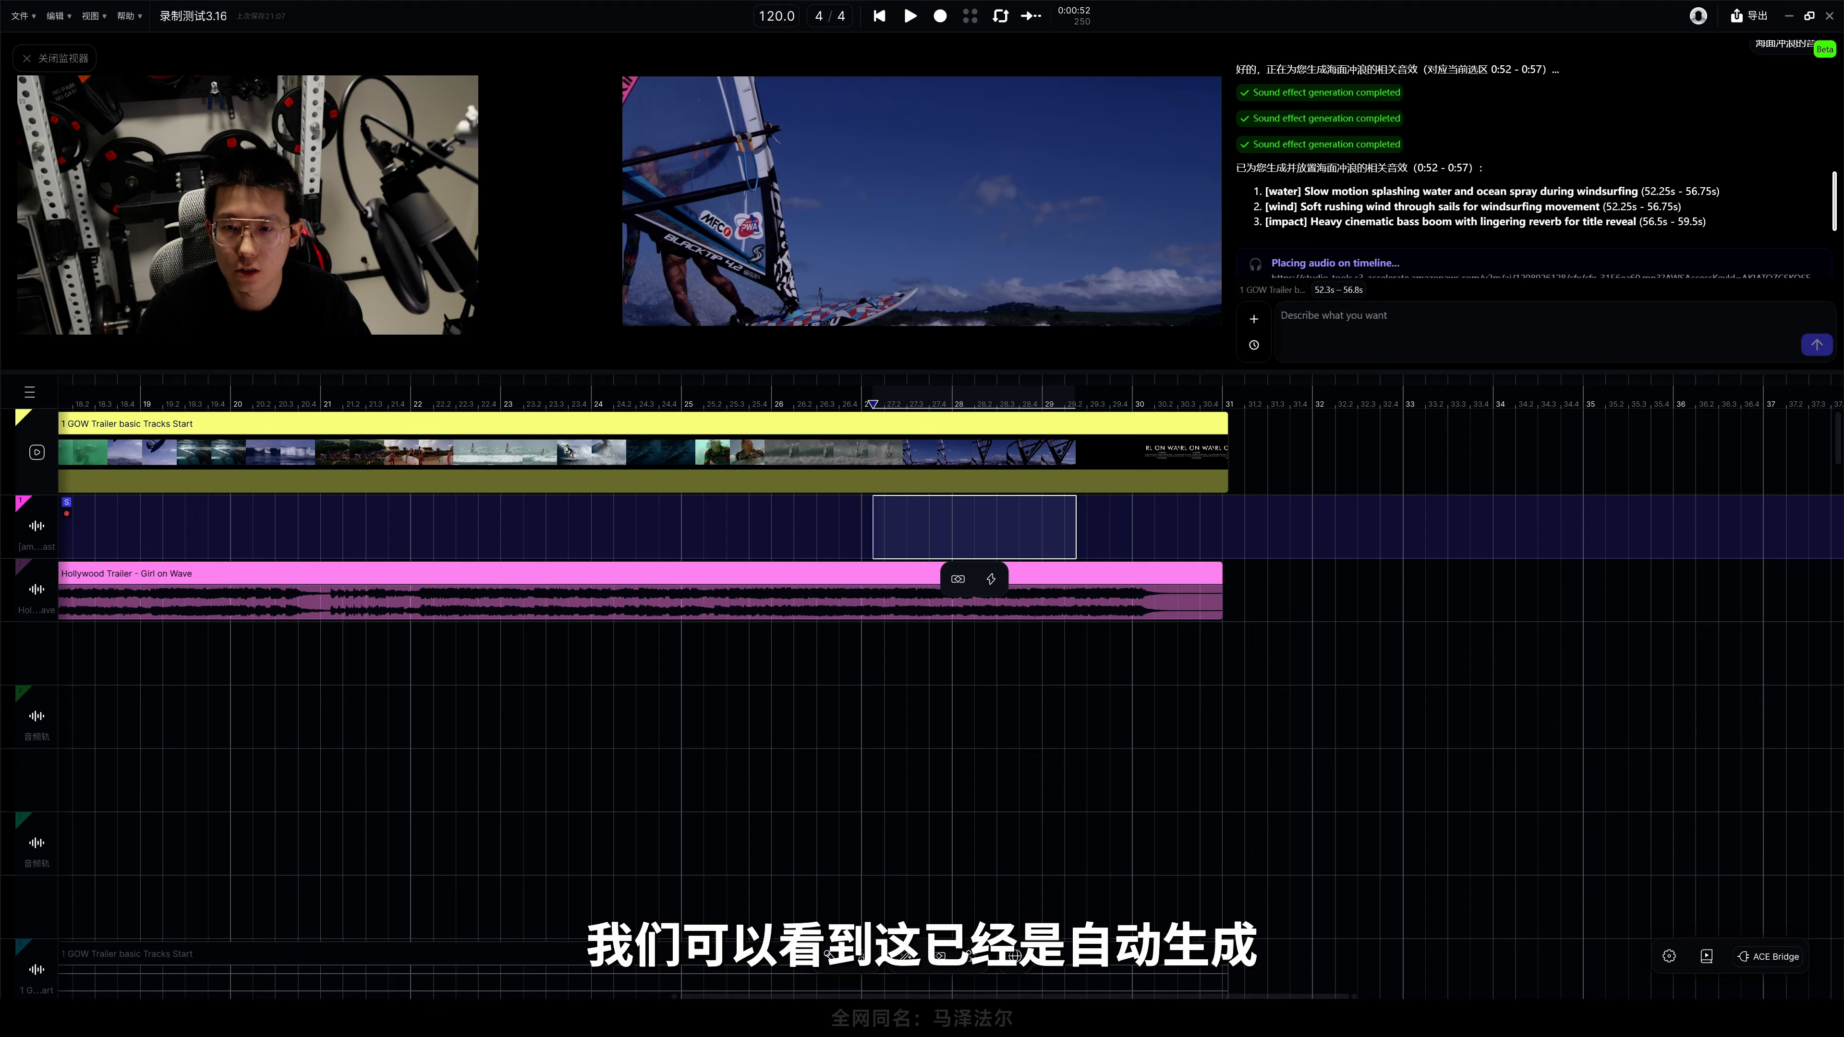
- Play the generated windsurfing water, wind and impact effects from just before they begin through to the title
drag(1267, 168, 1407, 168)
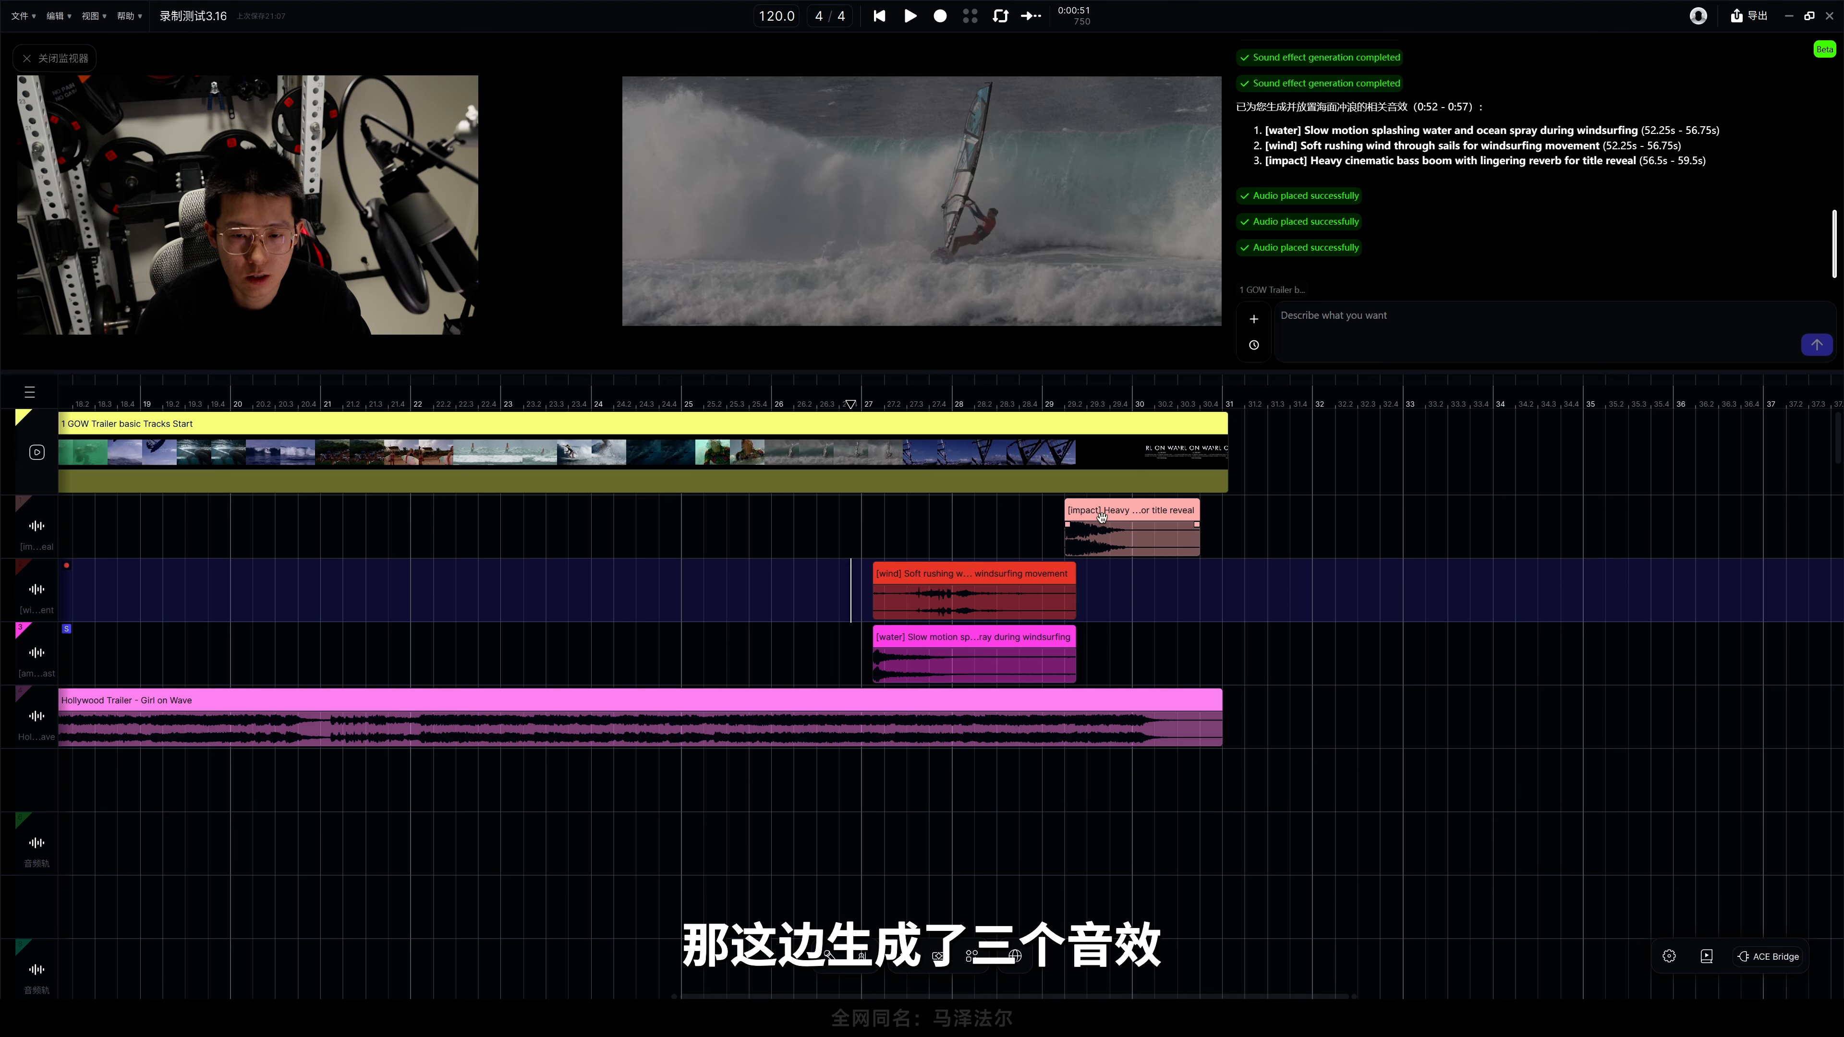
click(868, 572)
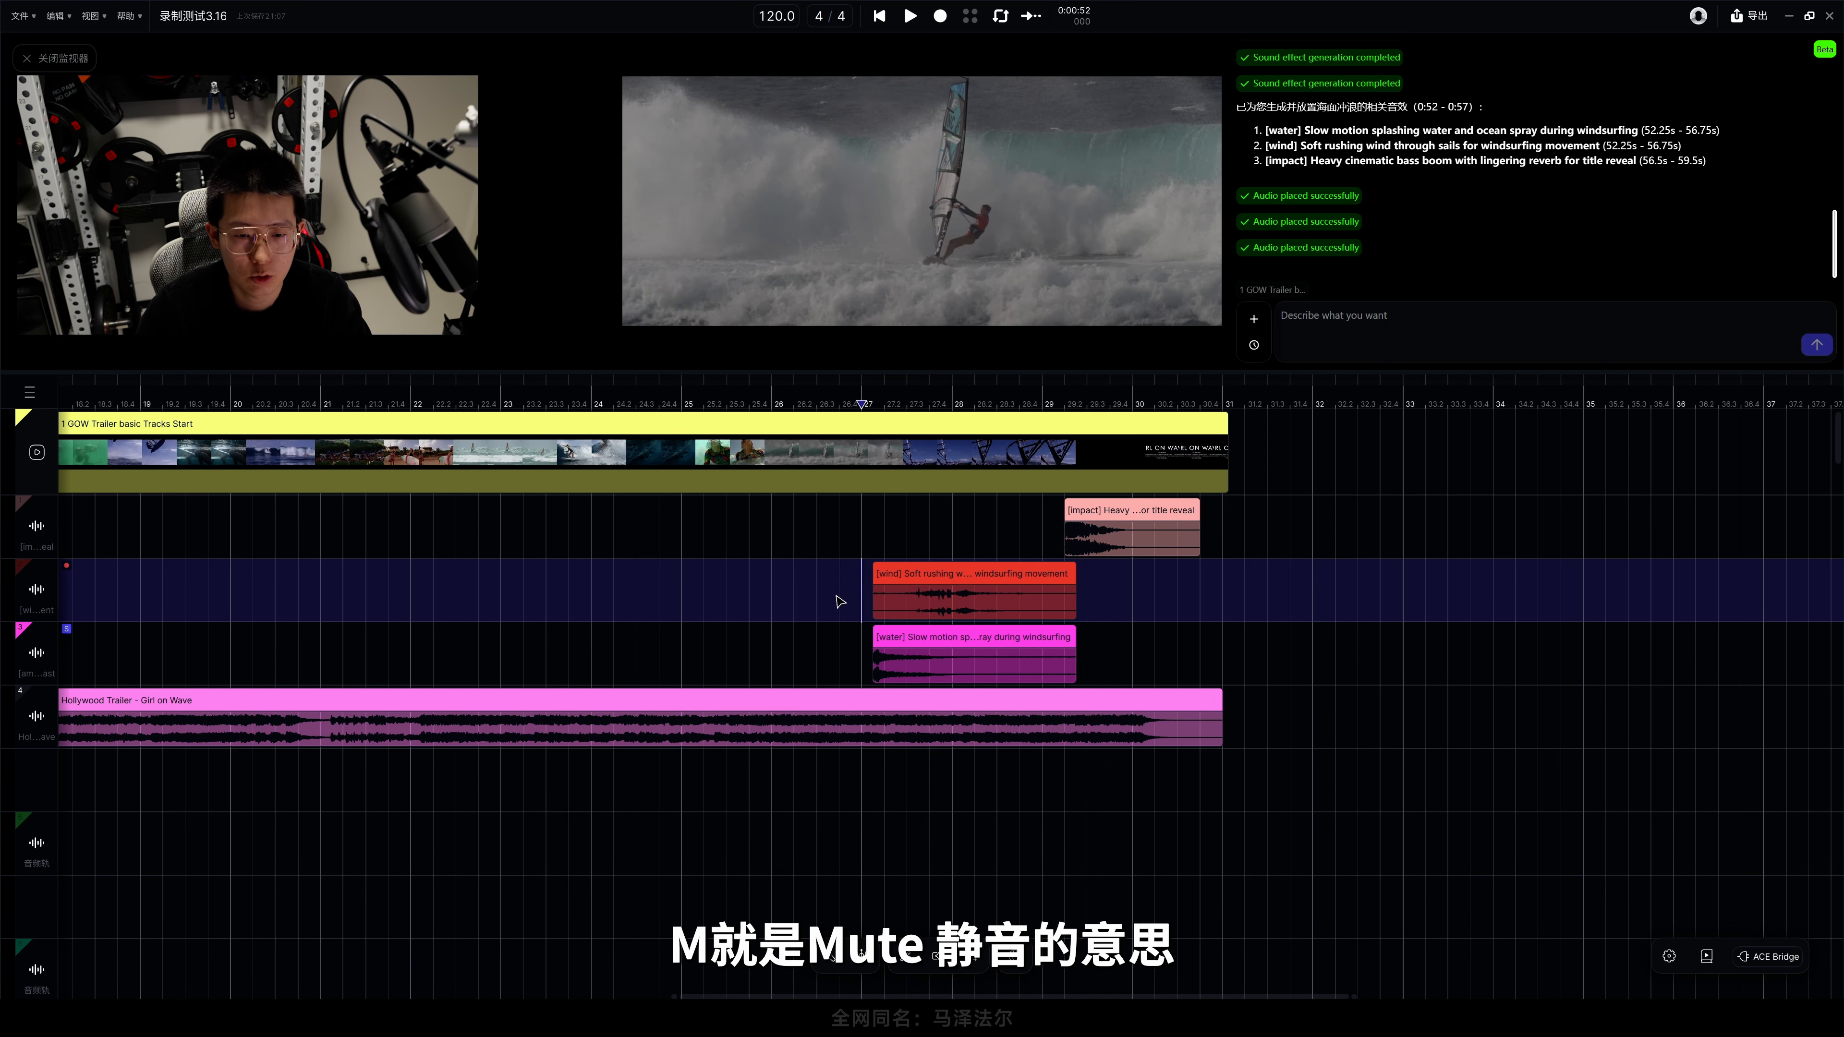
key(space)
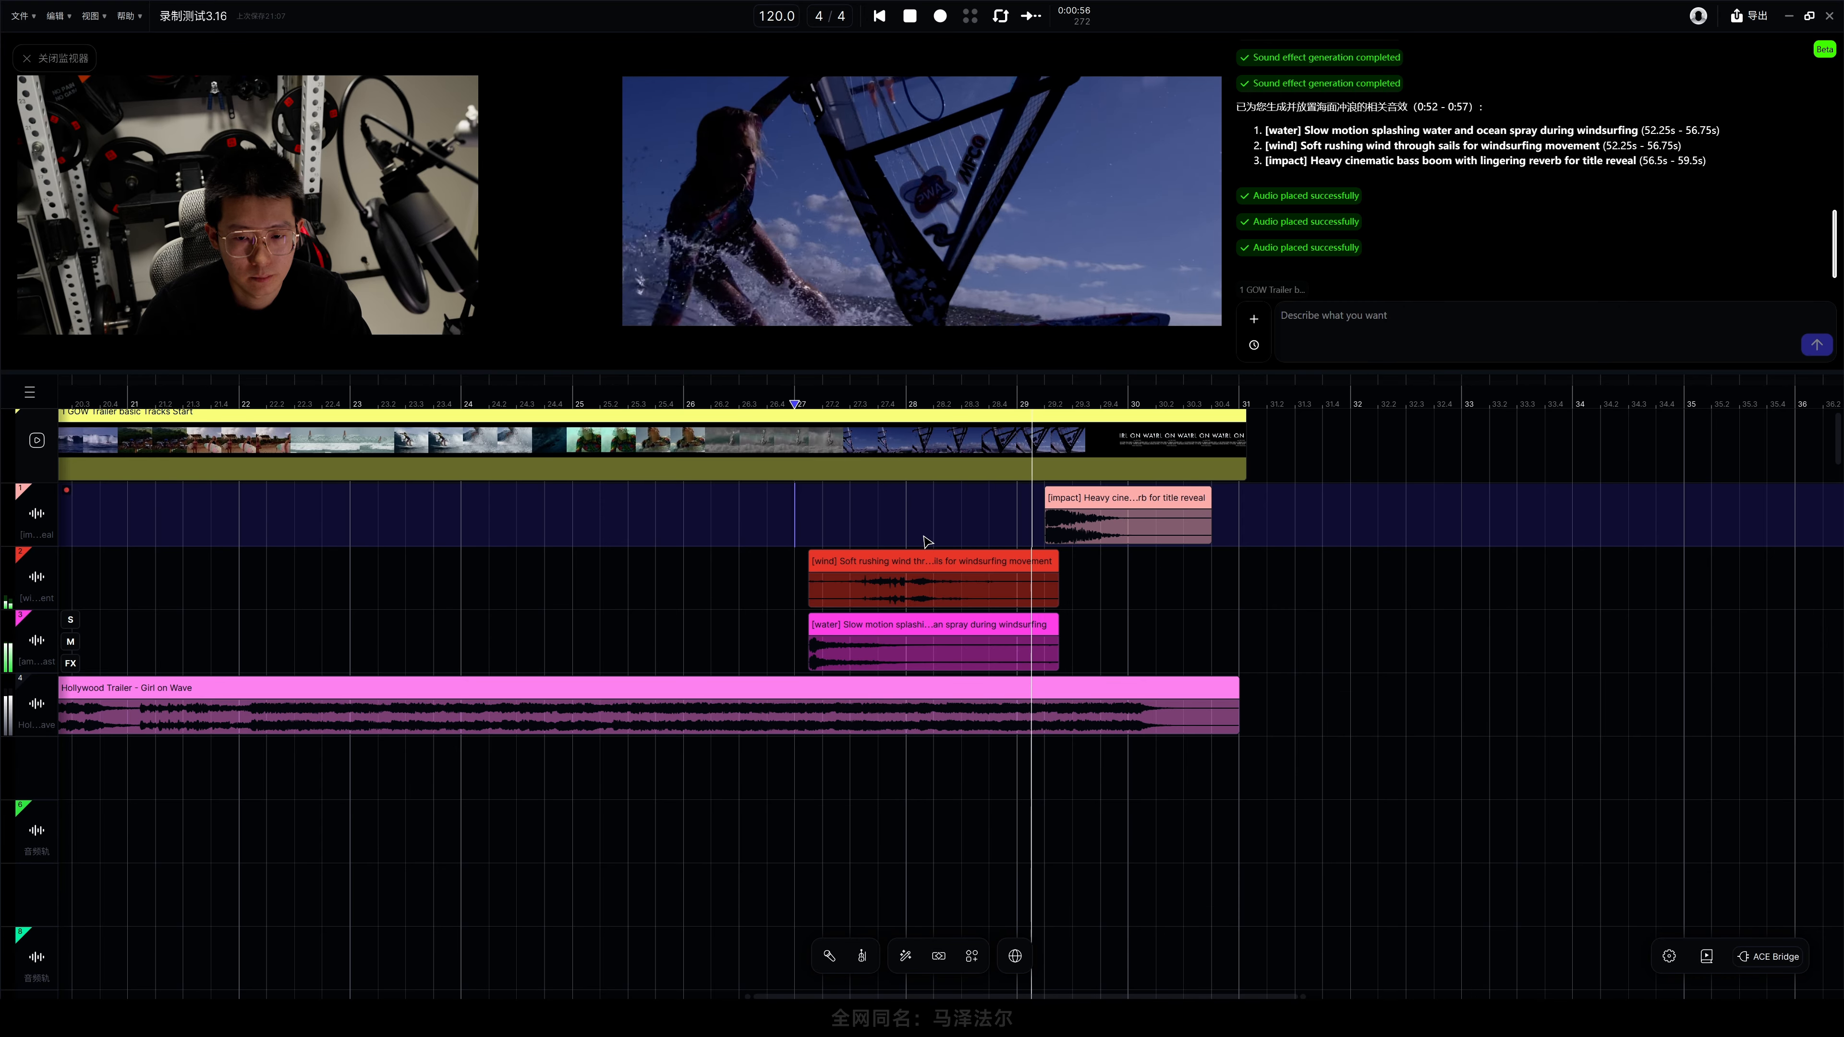
key(space)
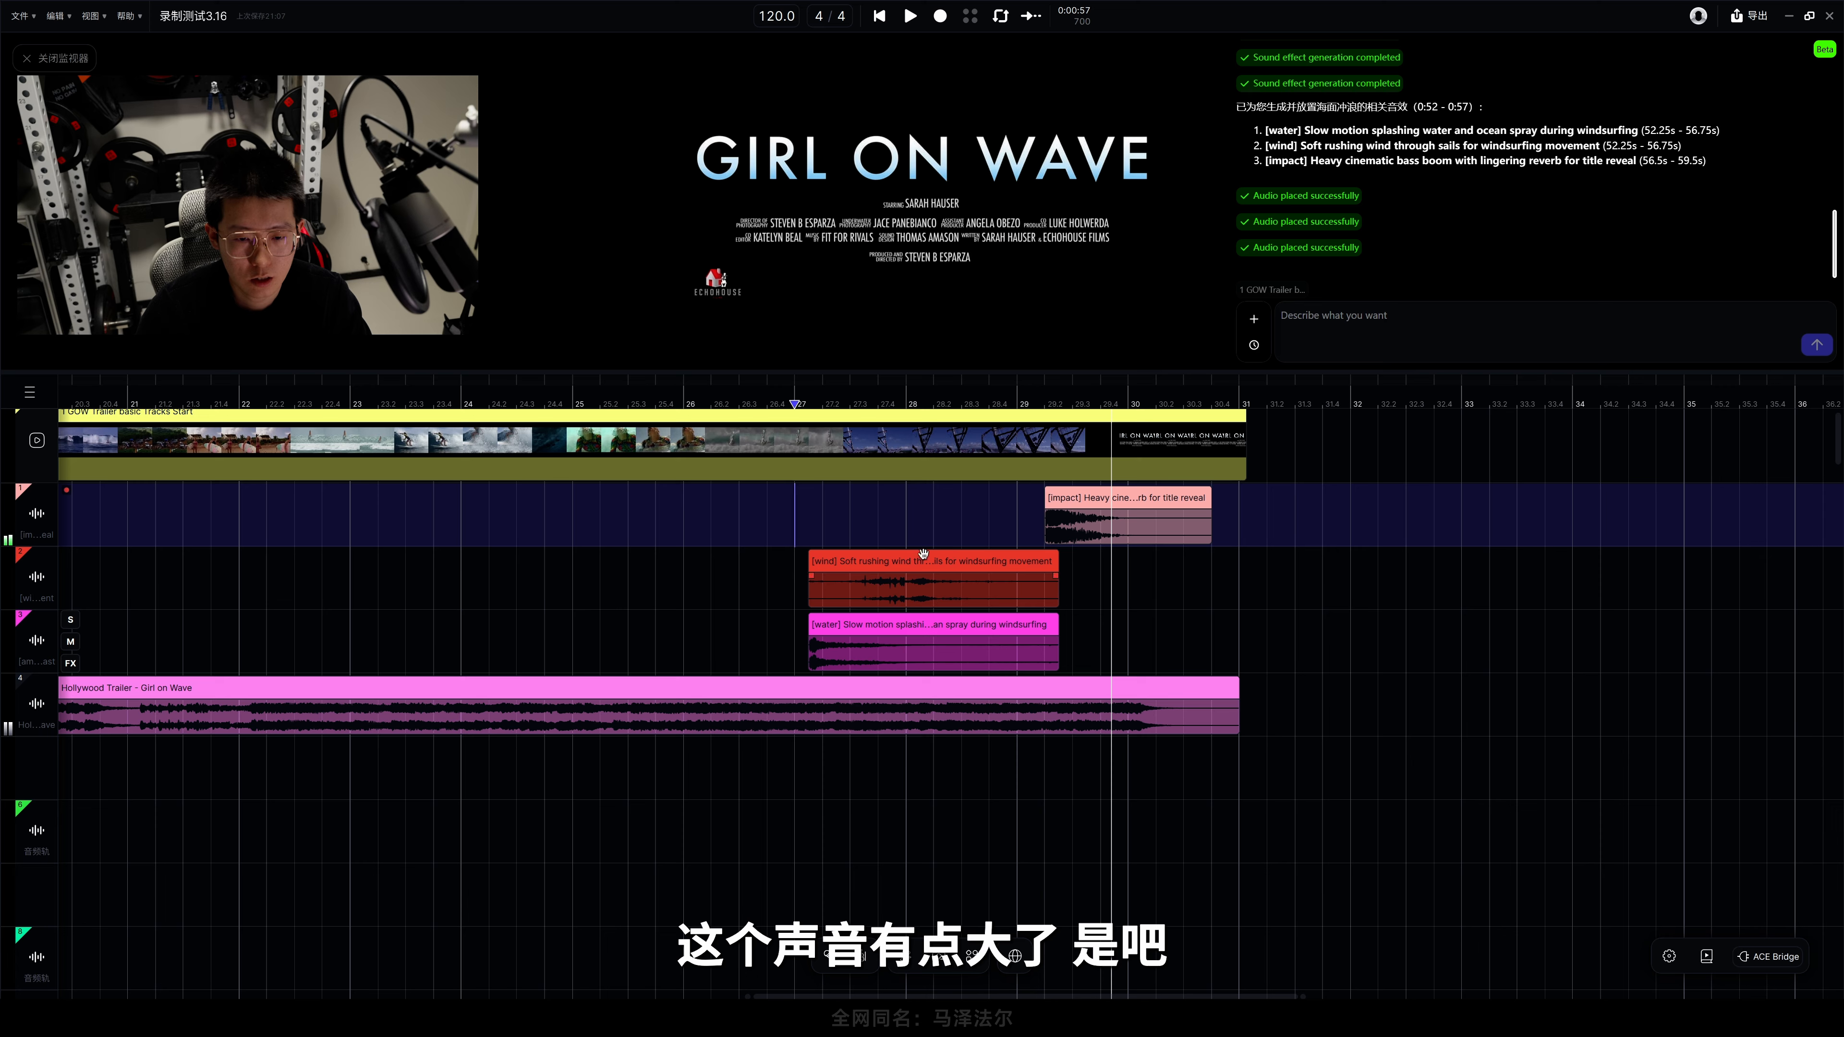
- Lower the clip volume of the generated water, wind and impact effects in the clip editor
double_click(880, 616)
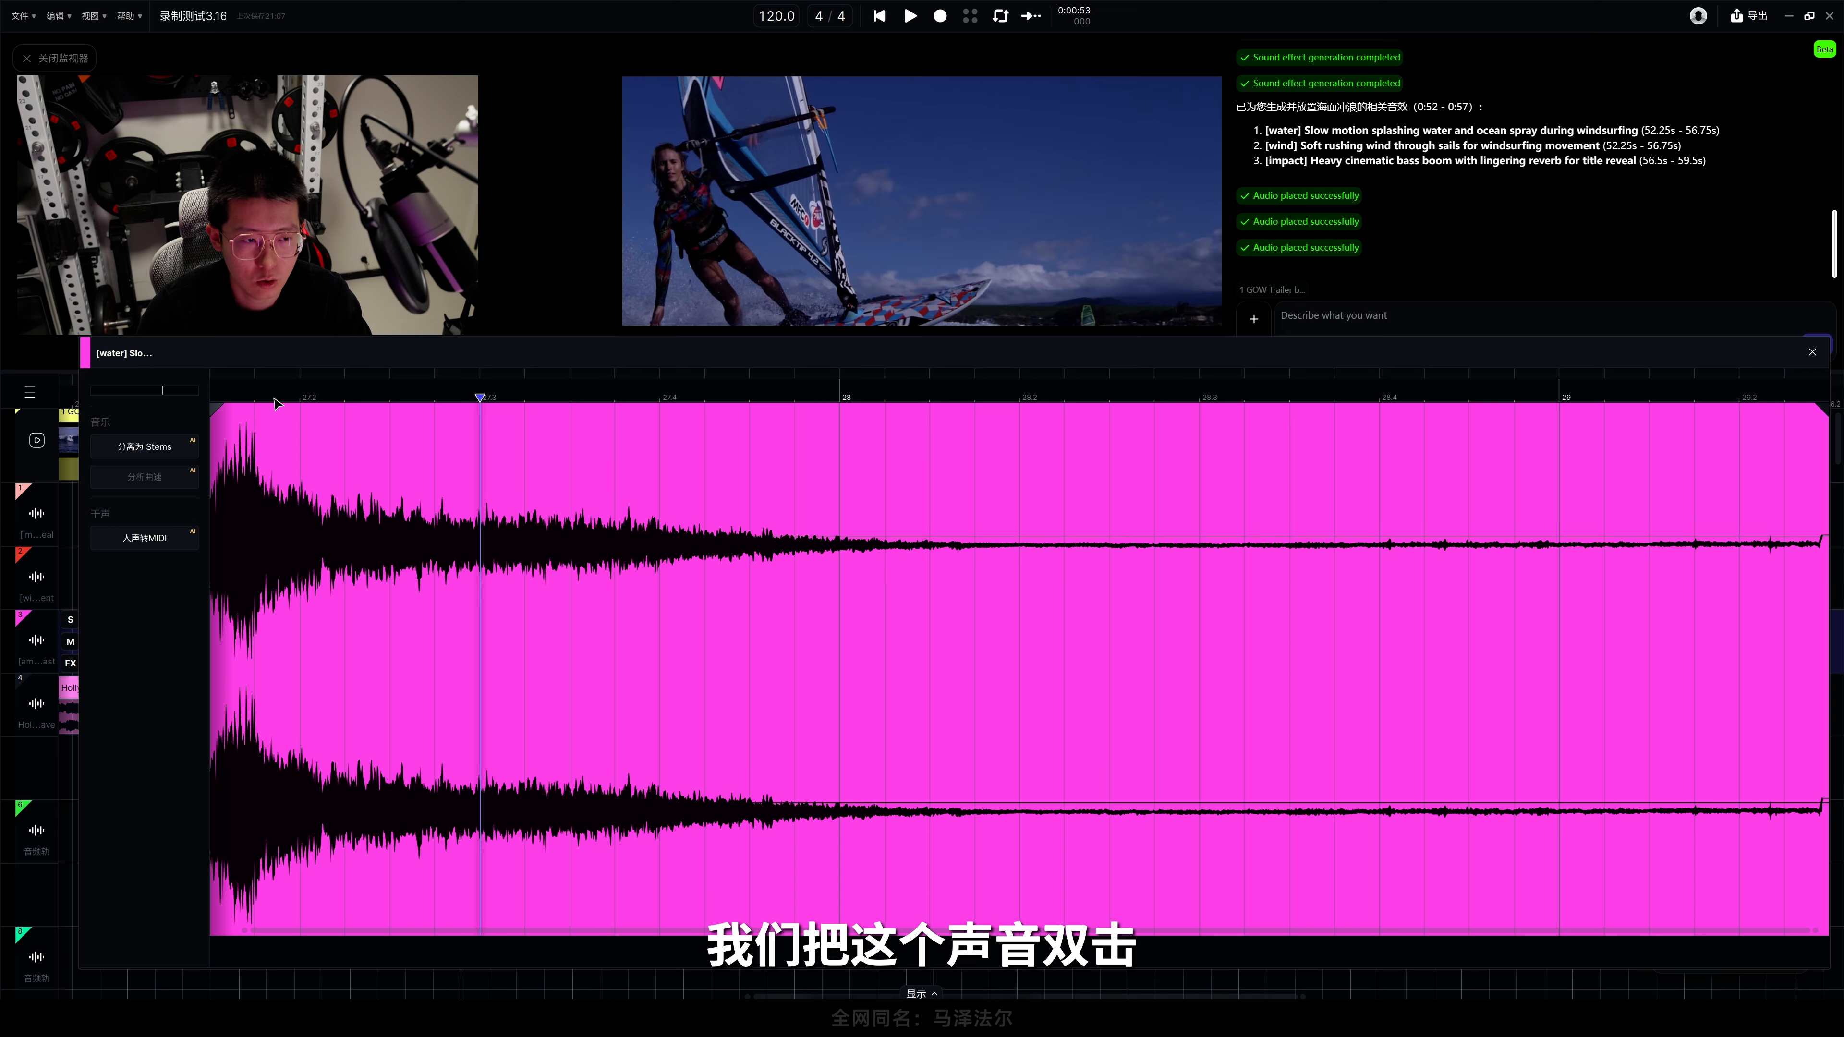
drag(162, 389, 151, 390)
click(1811, 352)
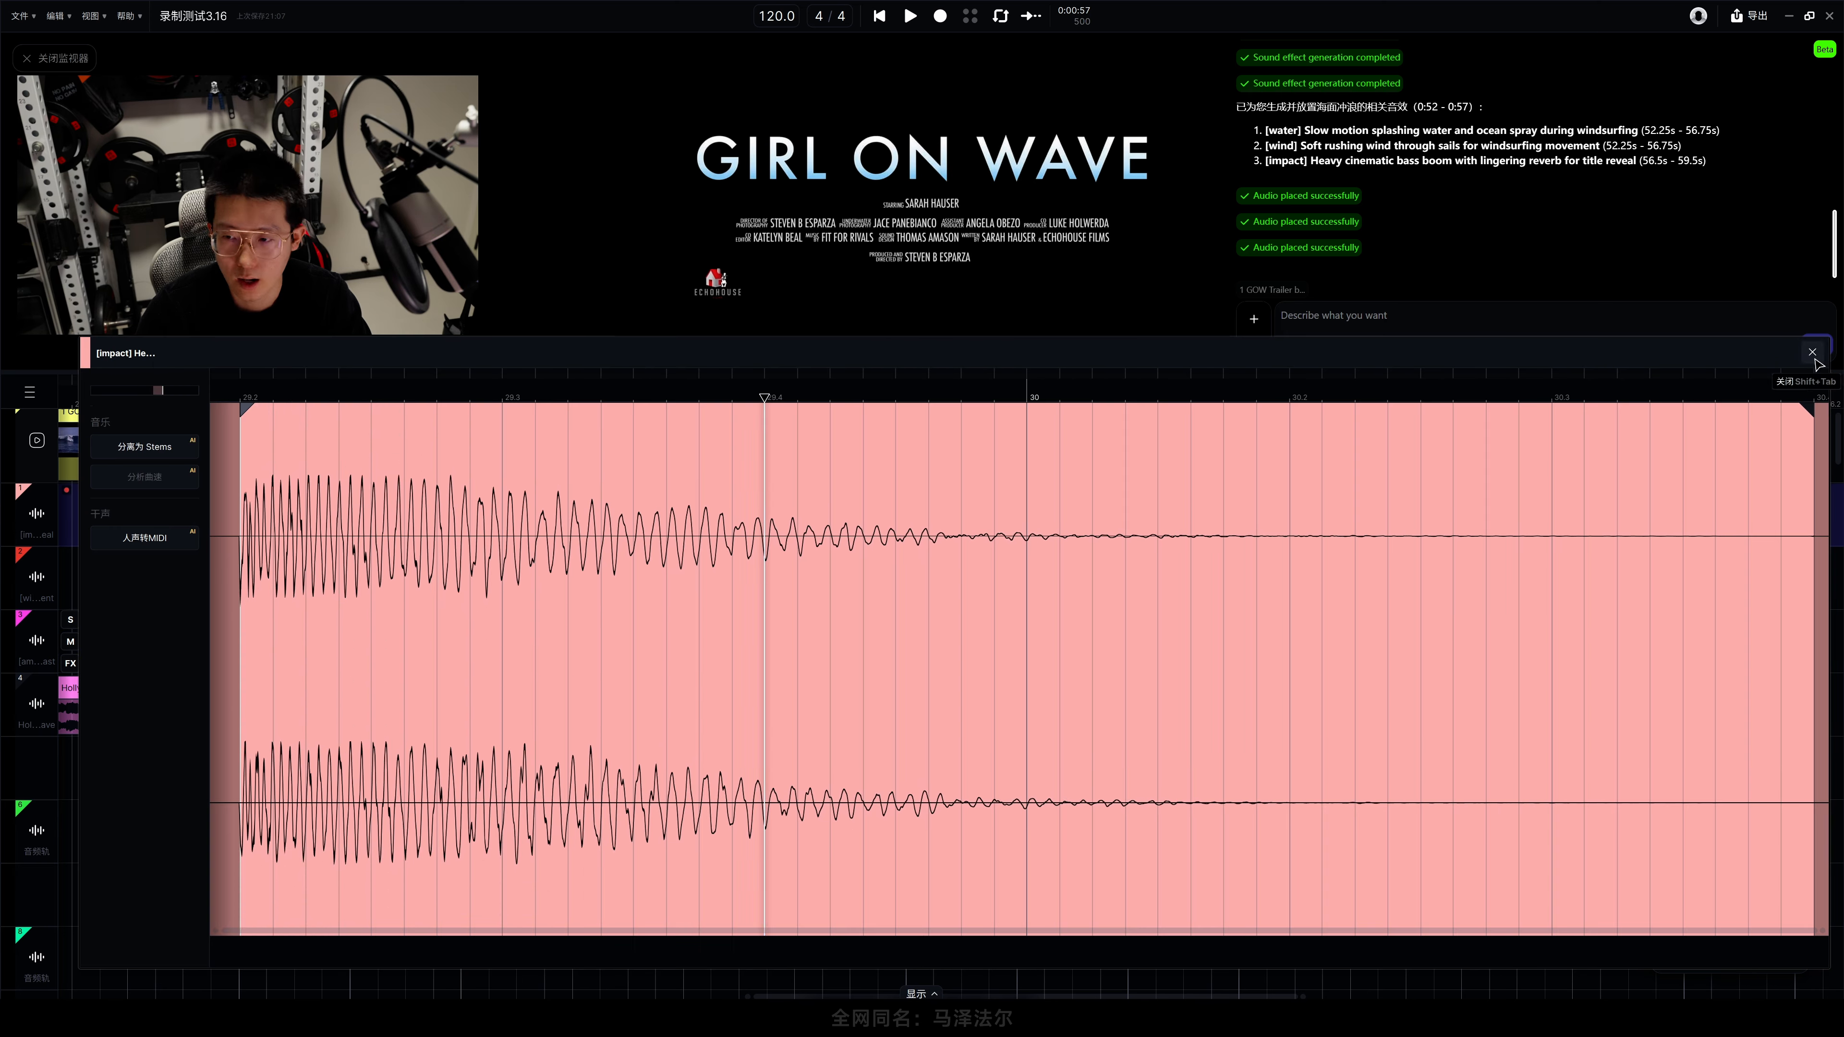
click(1811, 352)
- Play the windsurfing section twice from just before the quieter effects to check how they match the picture
key(space)
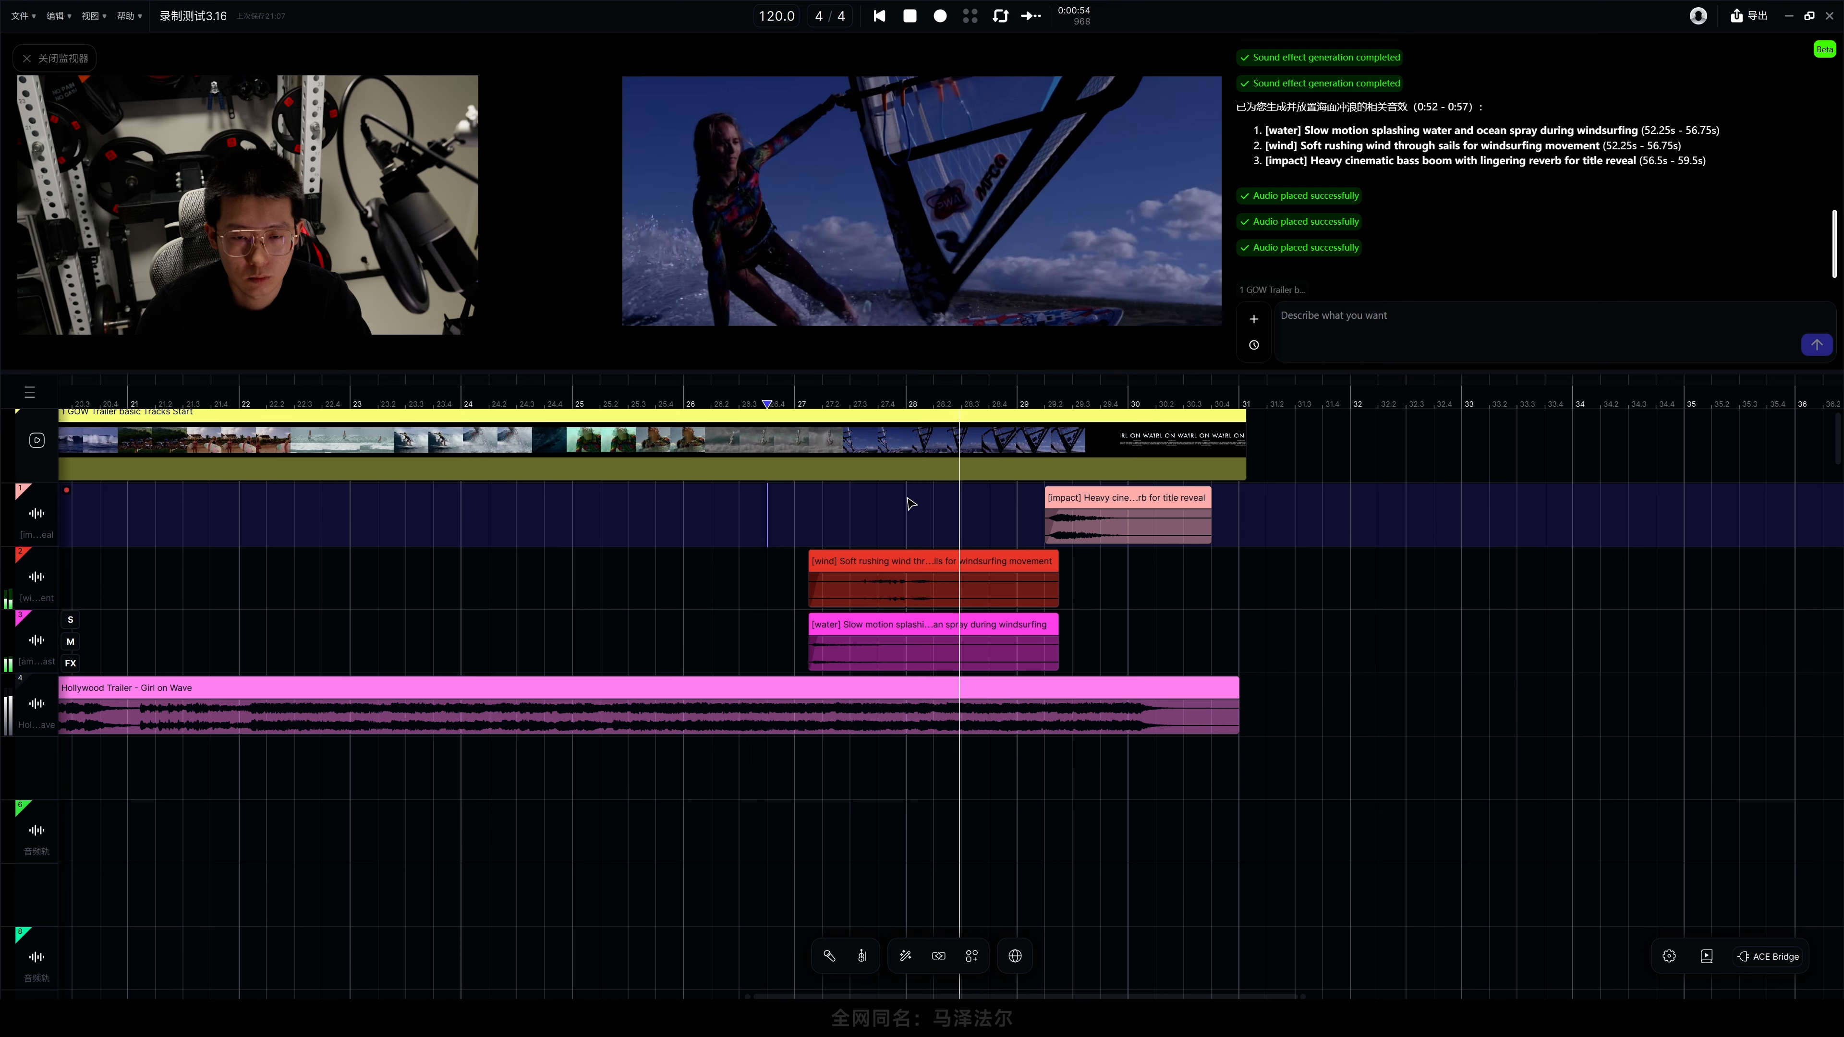
key(space)
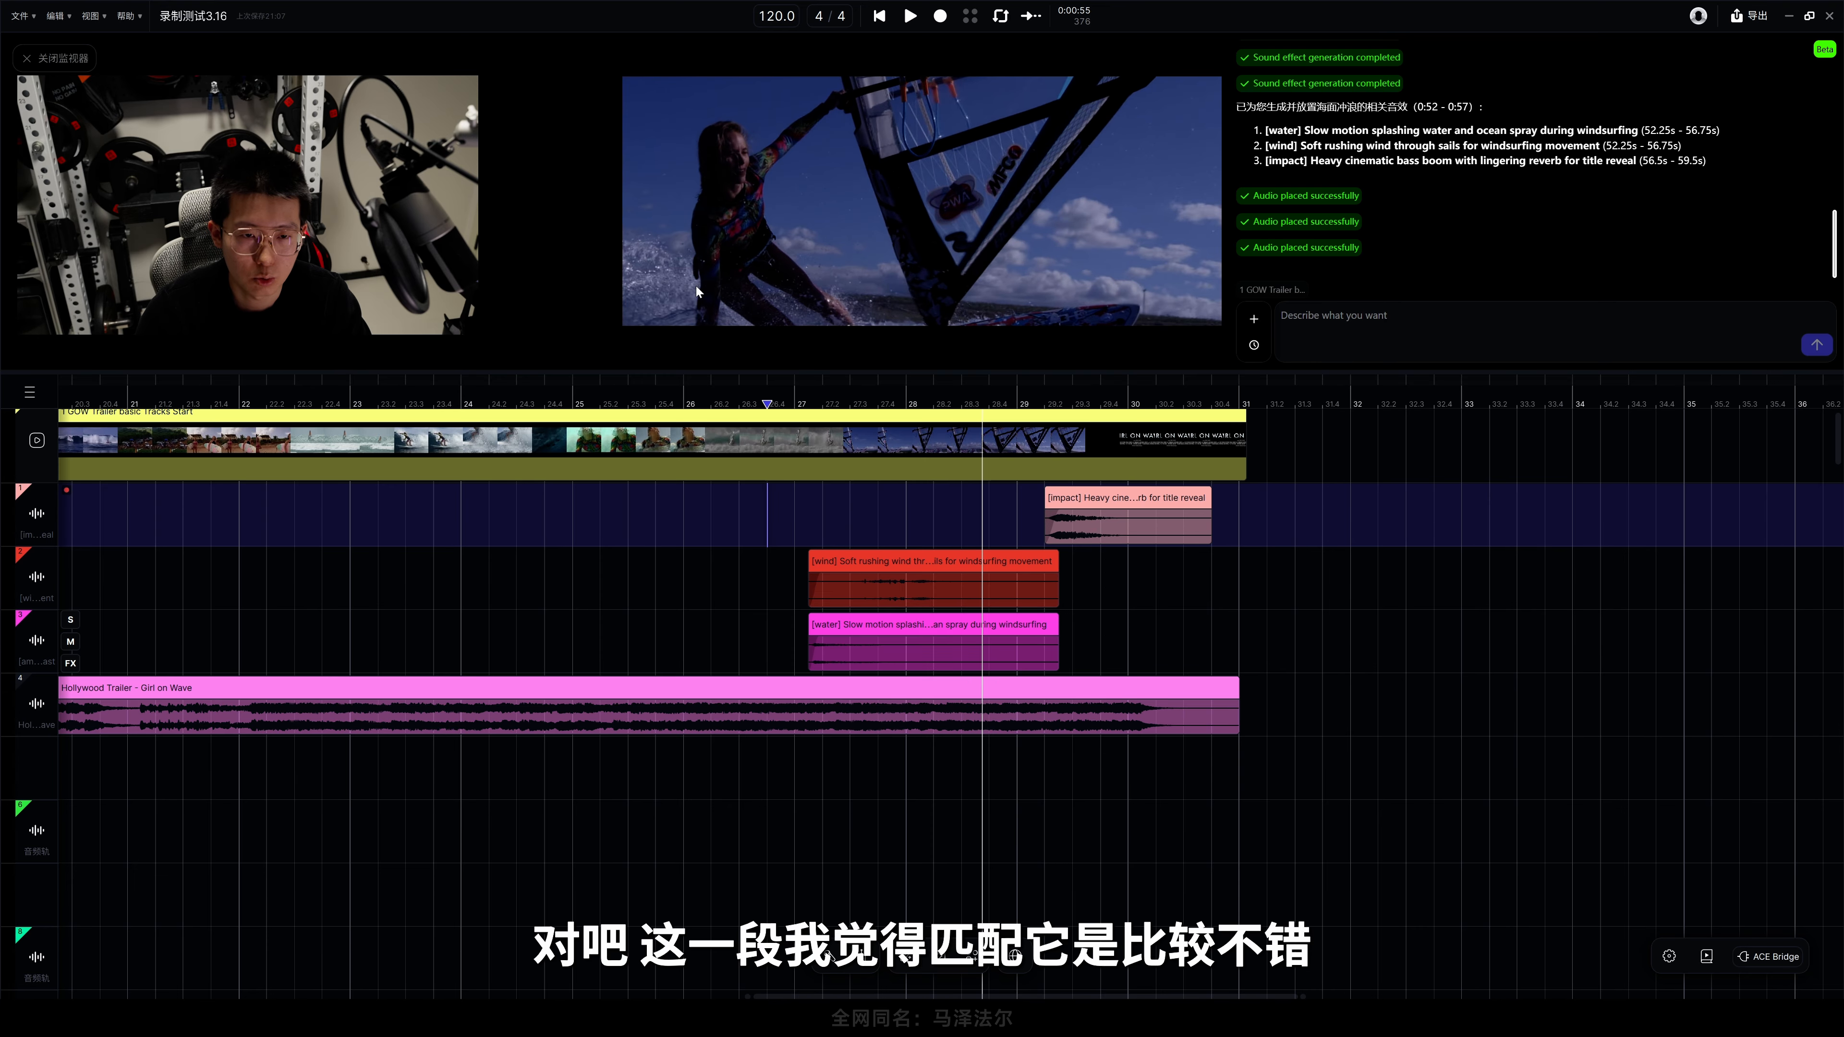
click(803, 526)
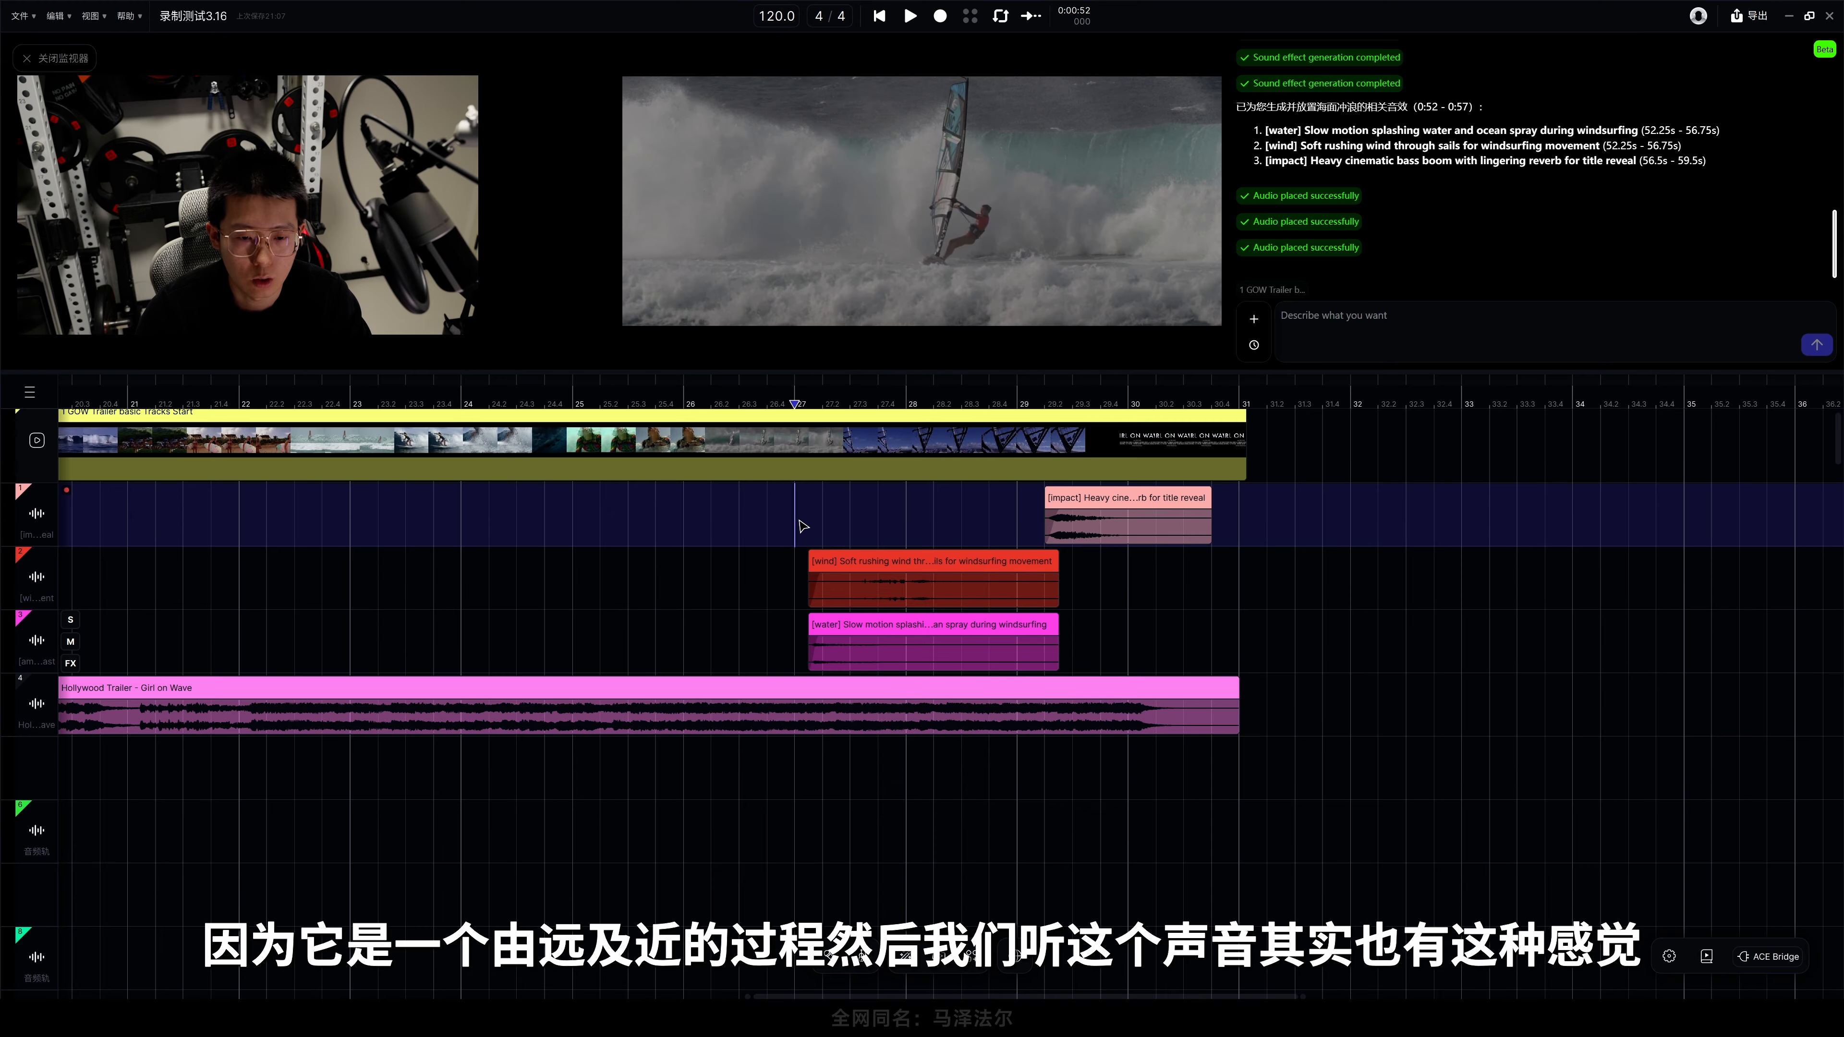
key(space)
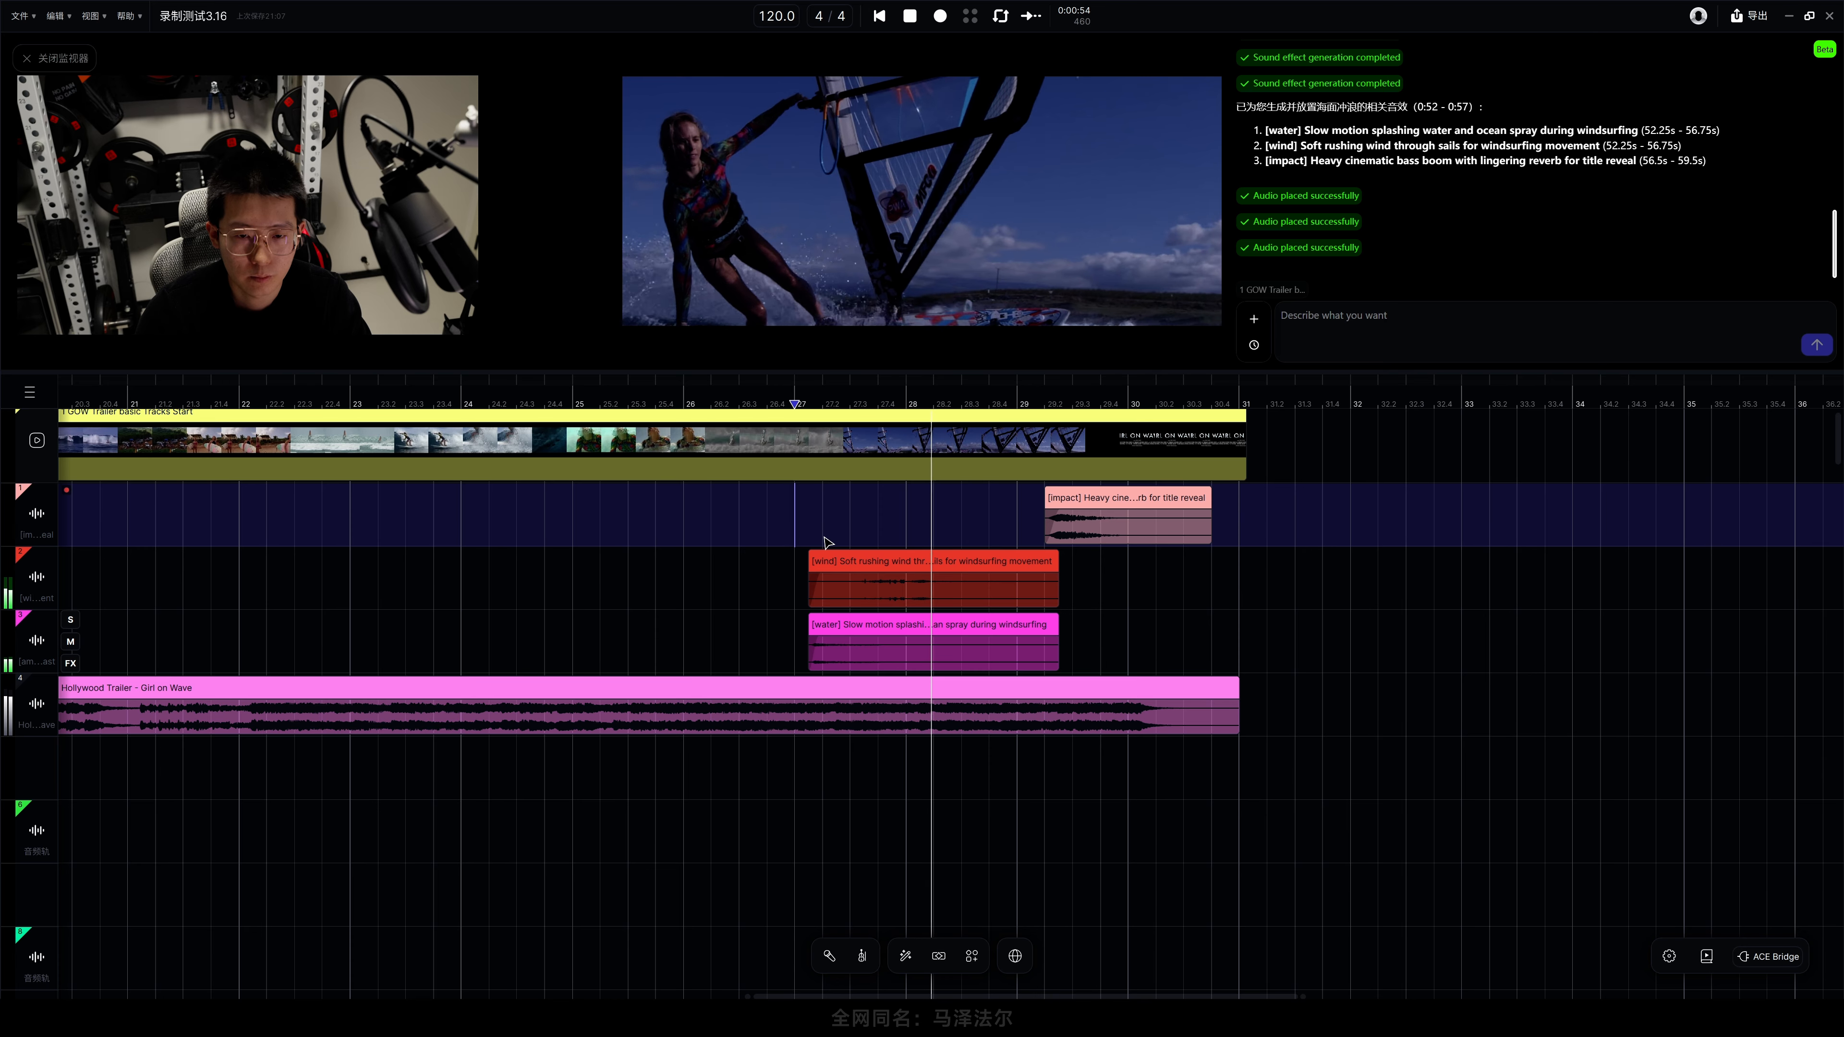
key(space)
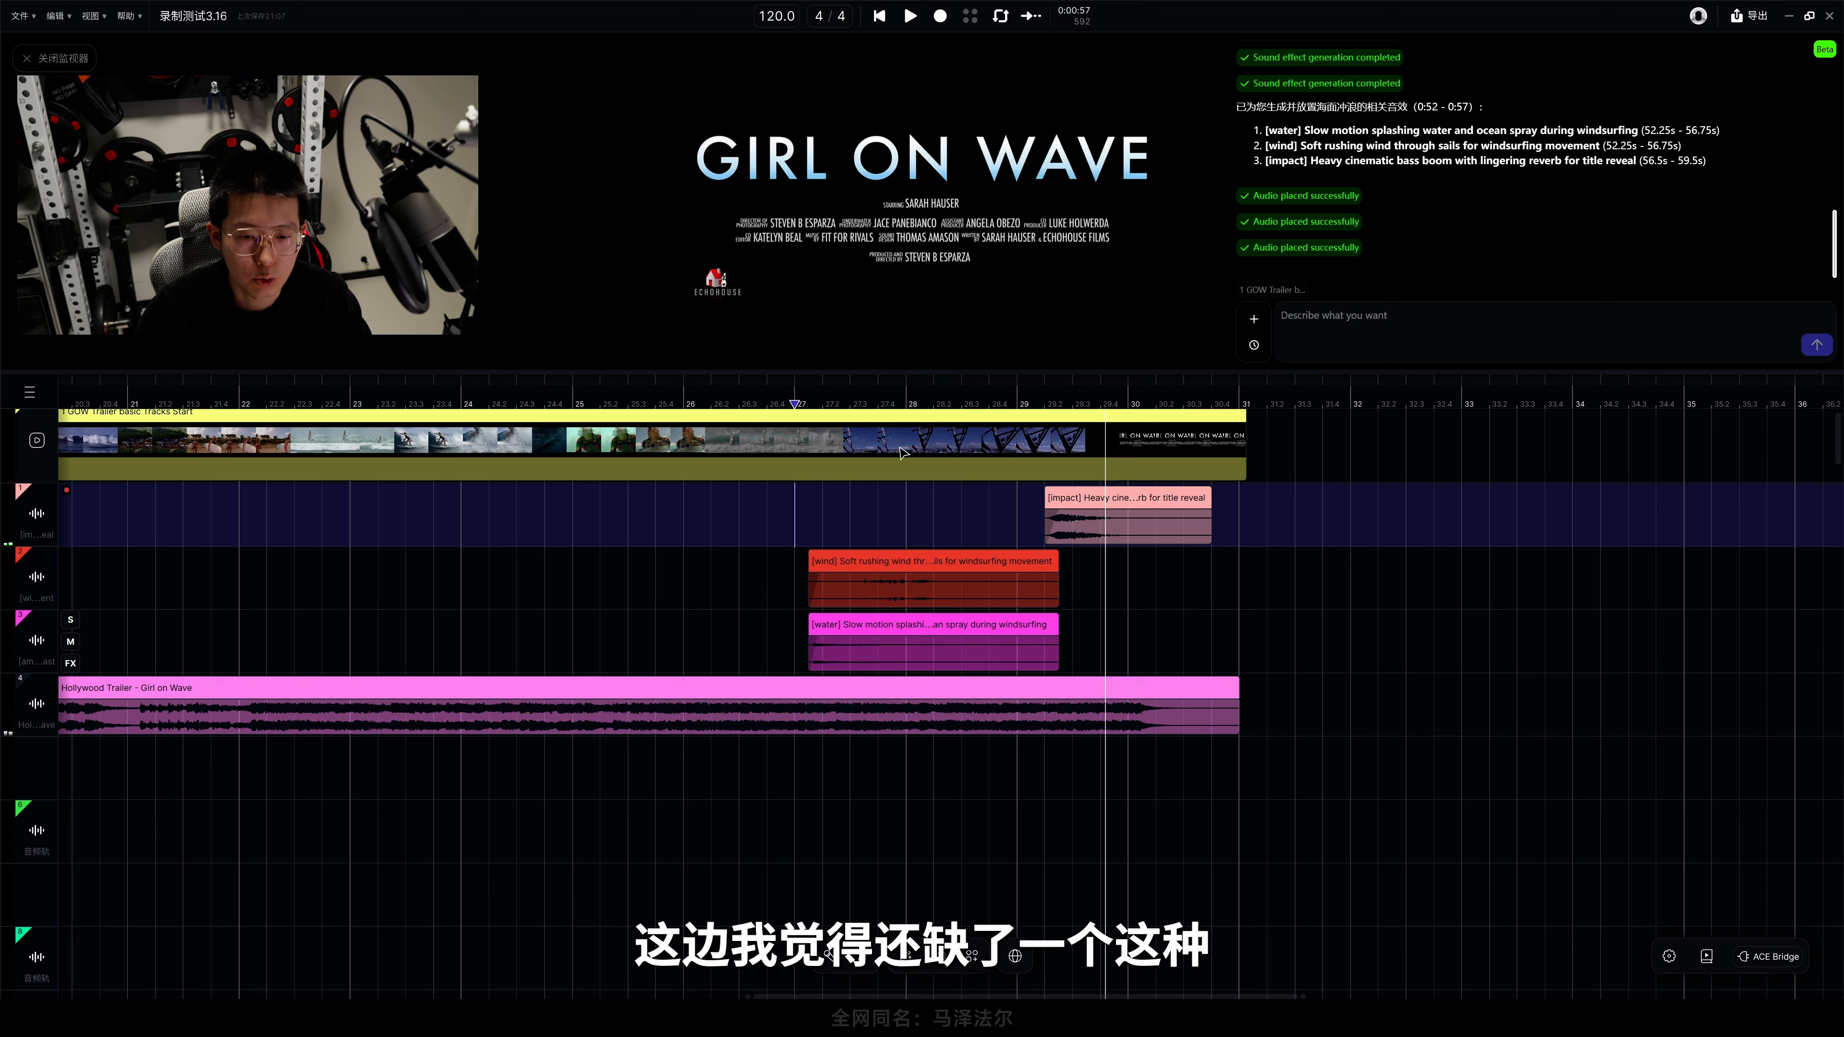
- Select the 54.8s–58.0s range on the impact effect's lane and submit the sound-effect prompt "用手把水撩起来"
click(848, 497)
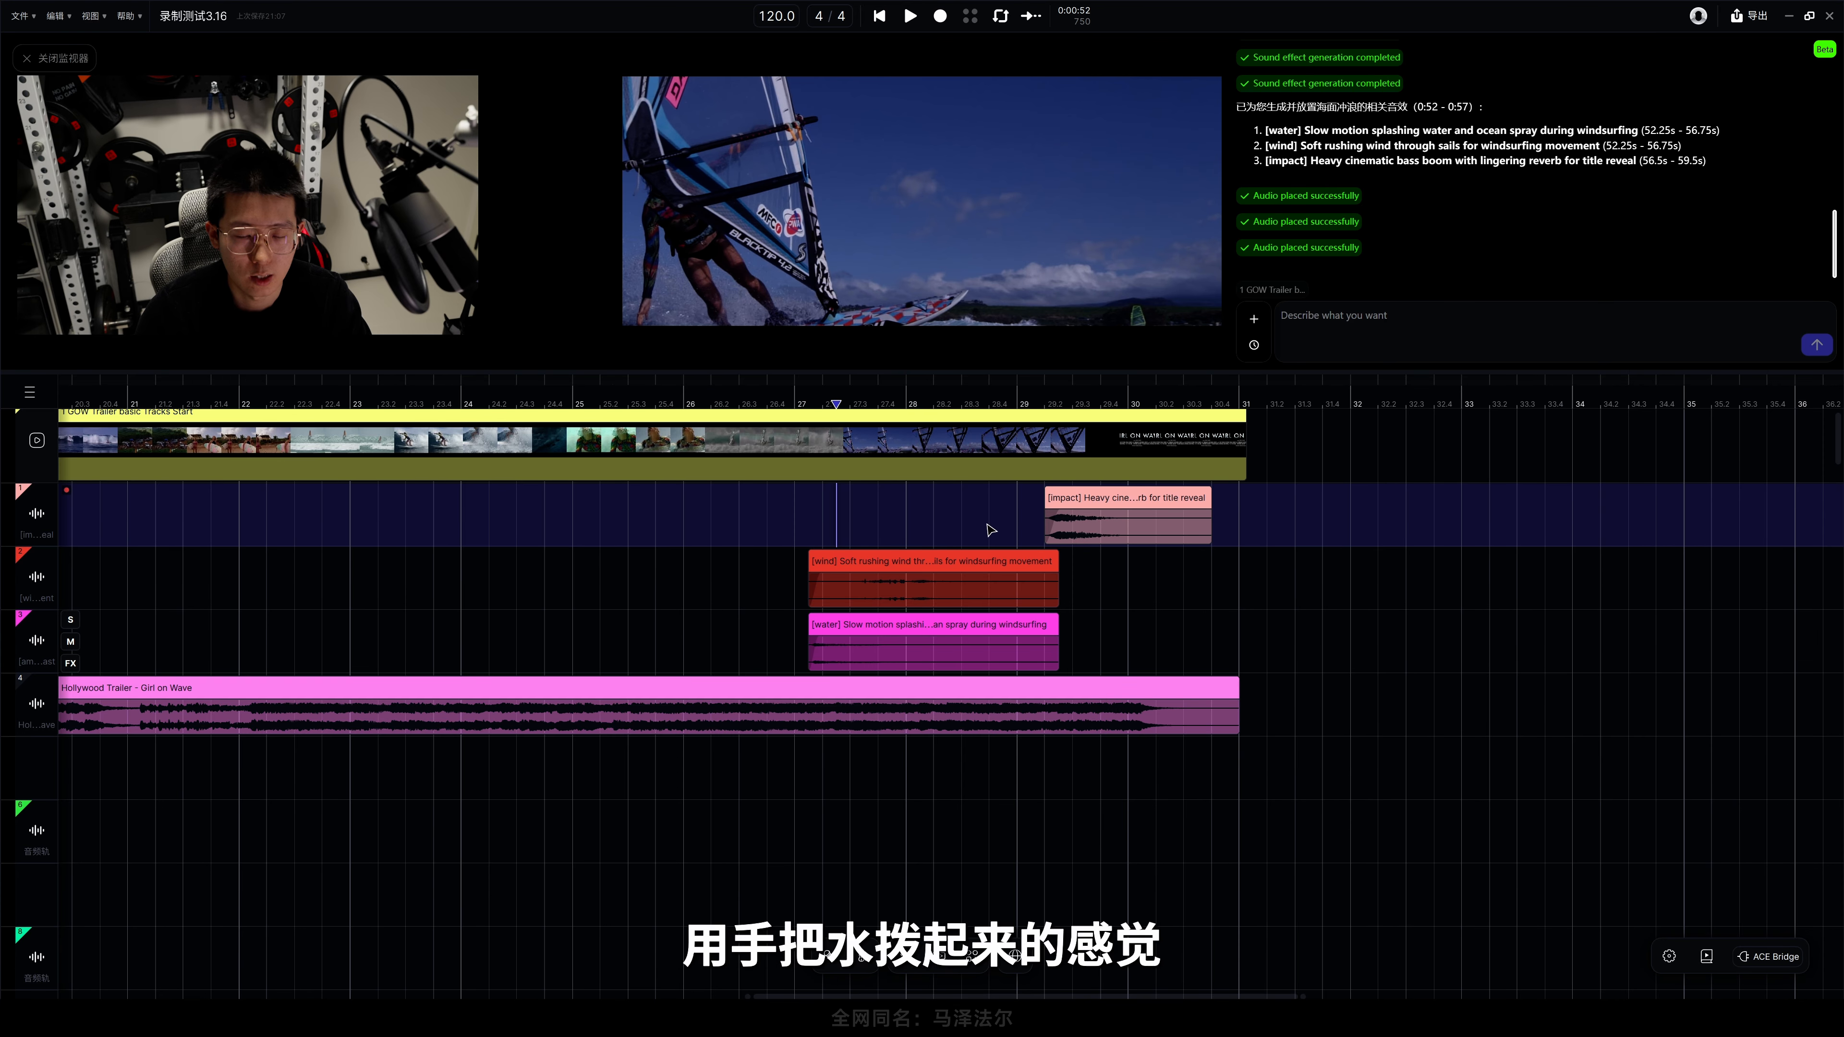
drag(908, 502, 1129, 530)
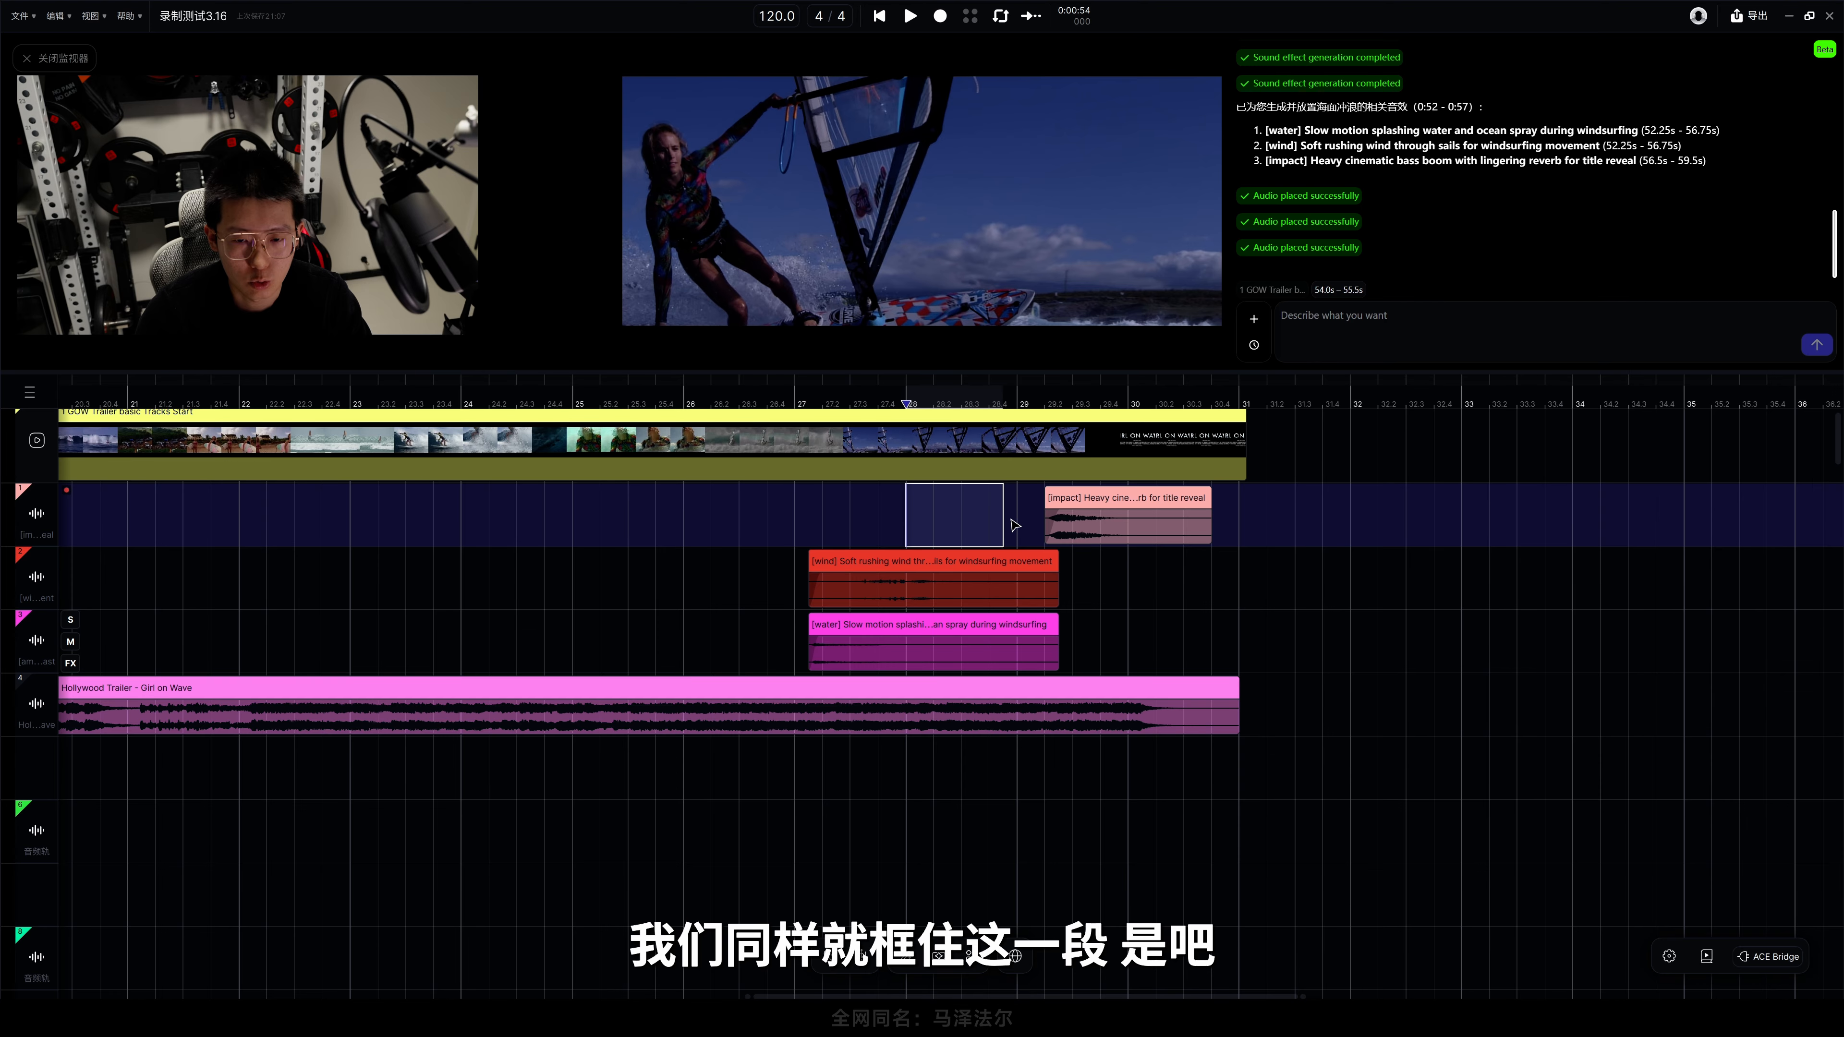
text(用手ba)
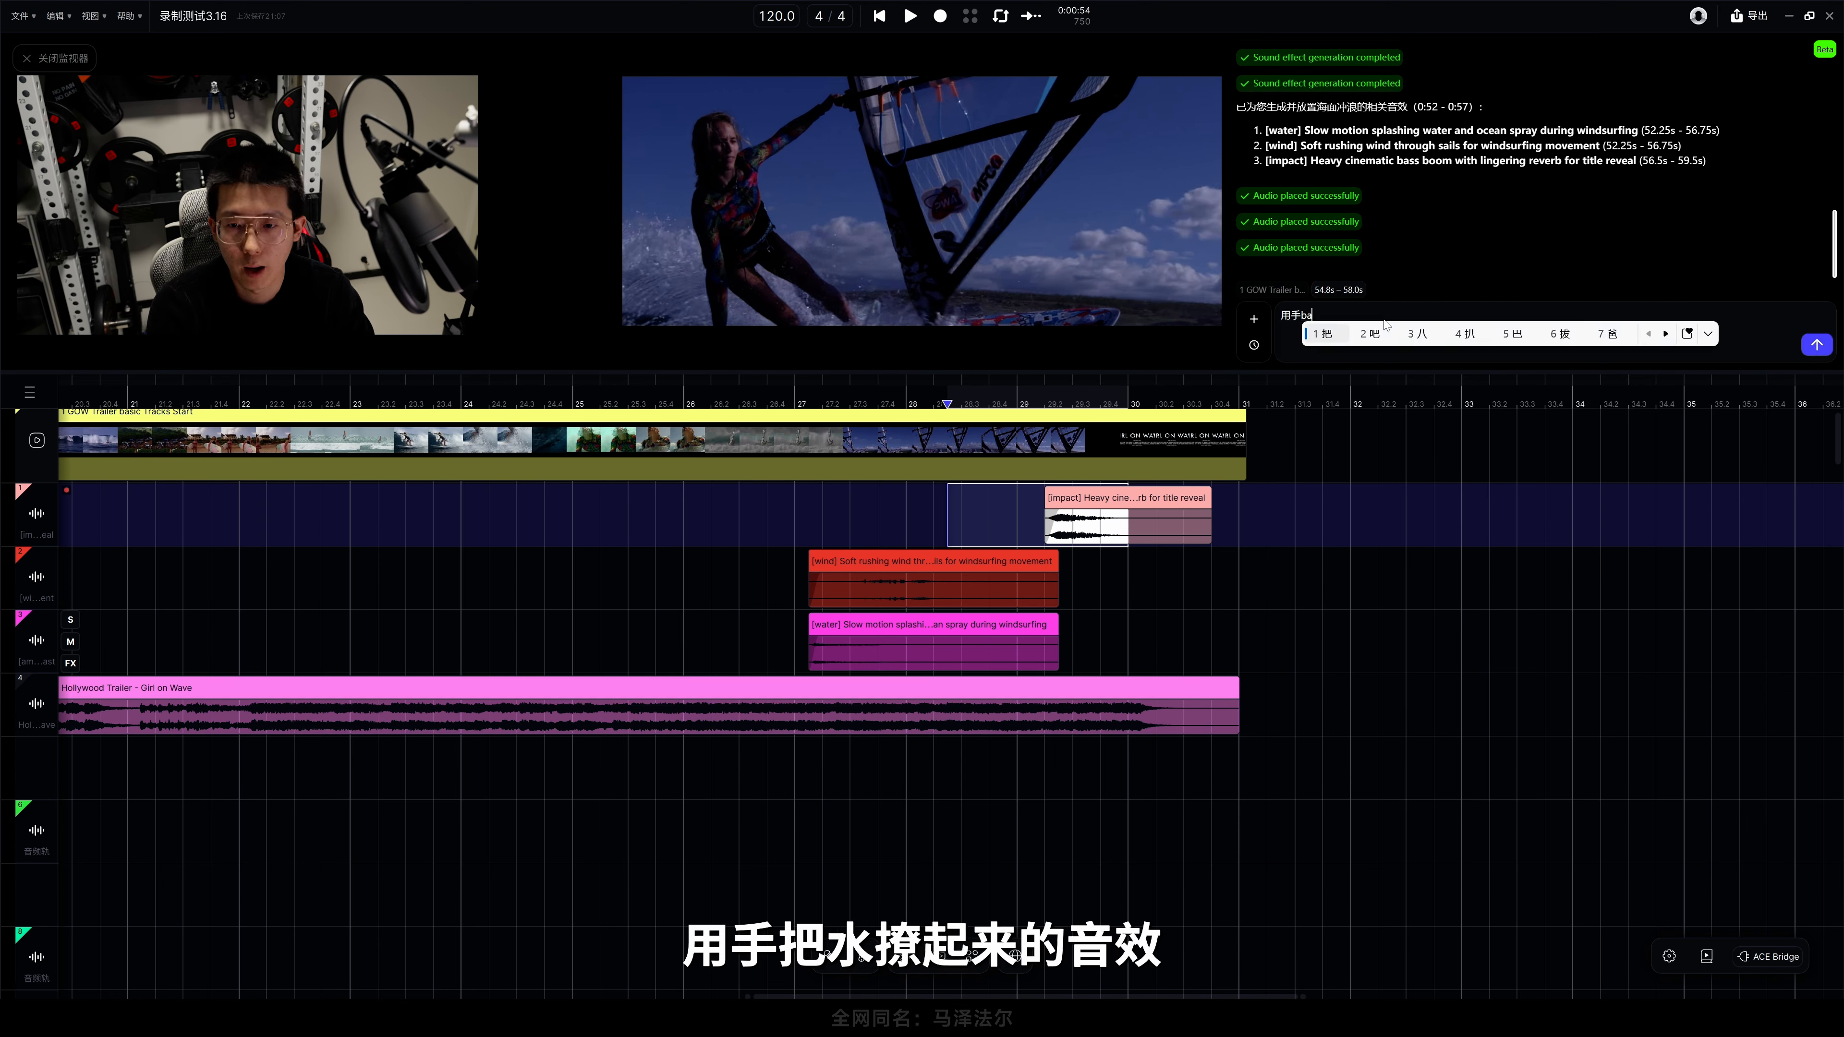
text(uv)
key(space)
text(lnqild)
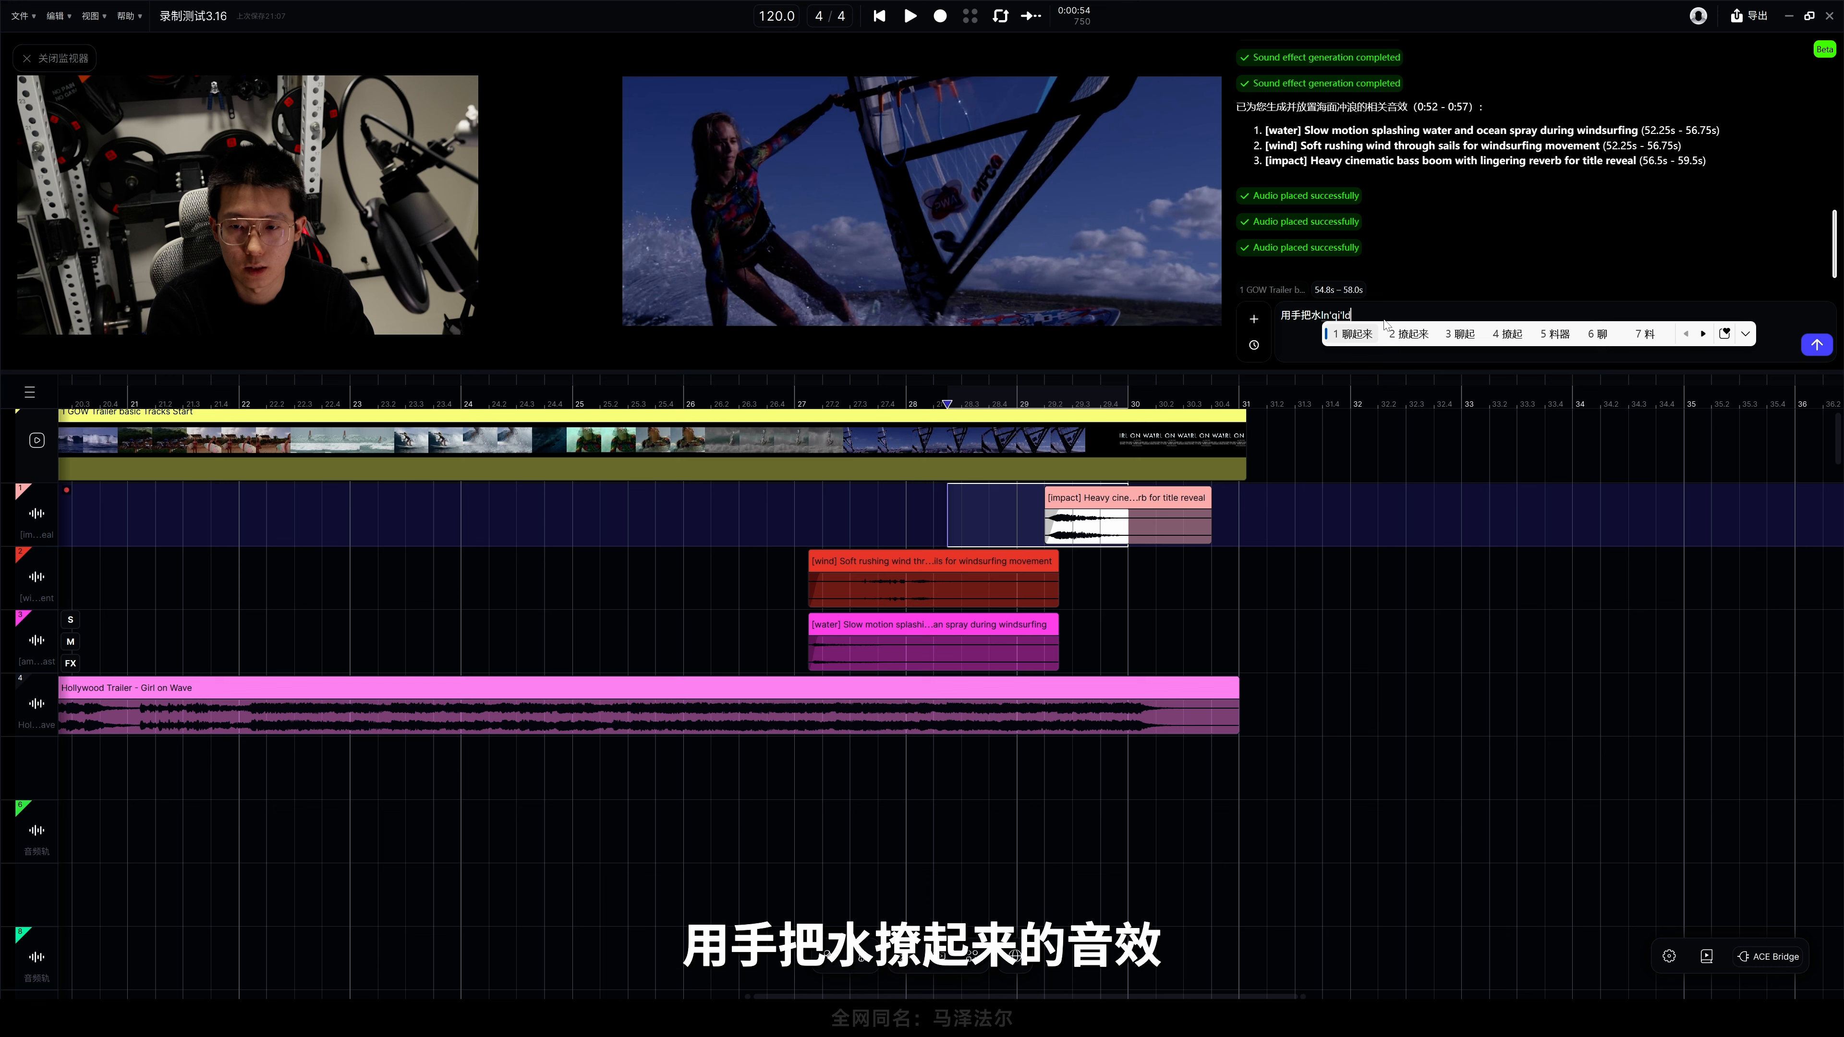
text(2)
key(Return)
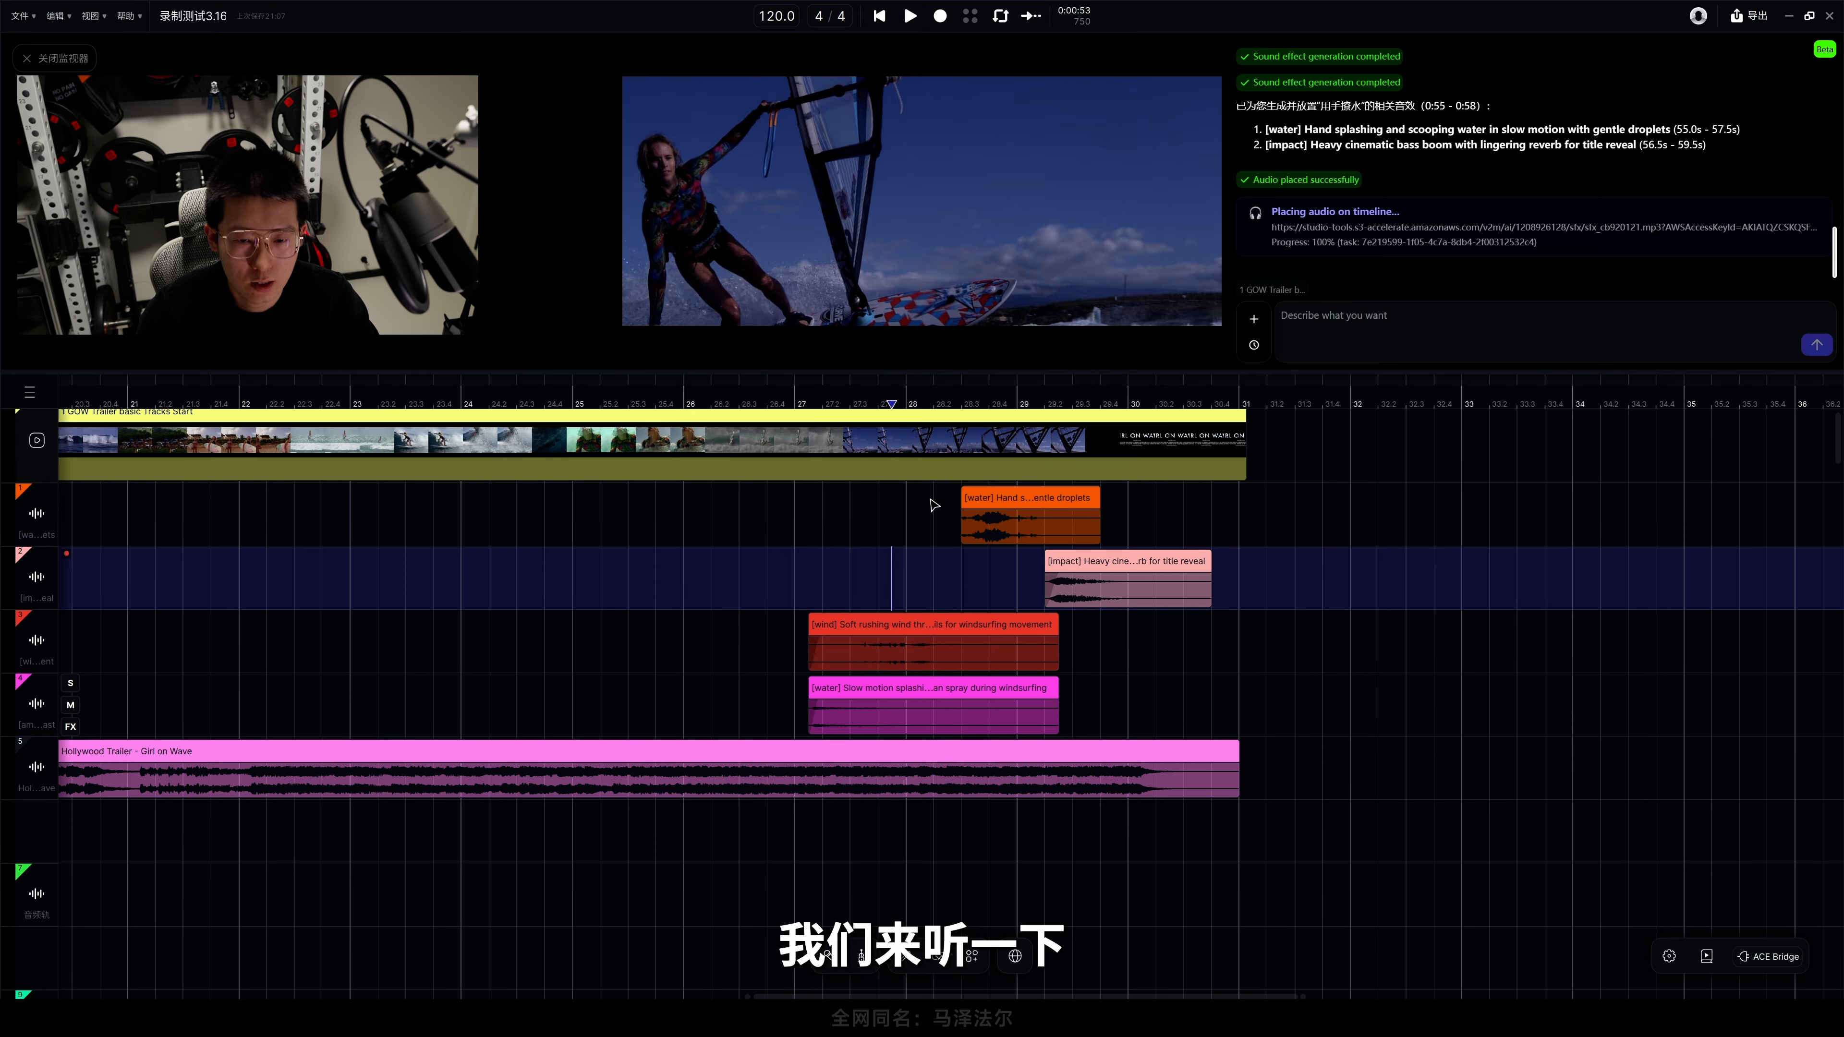
- Play the new hand-splash and second impact effects together with the windsurfing mix from about 52 s
click(794, 637)
key(space)
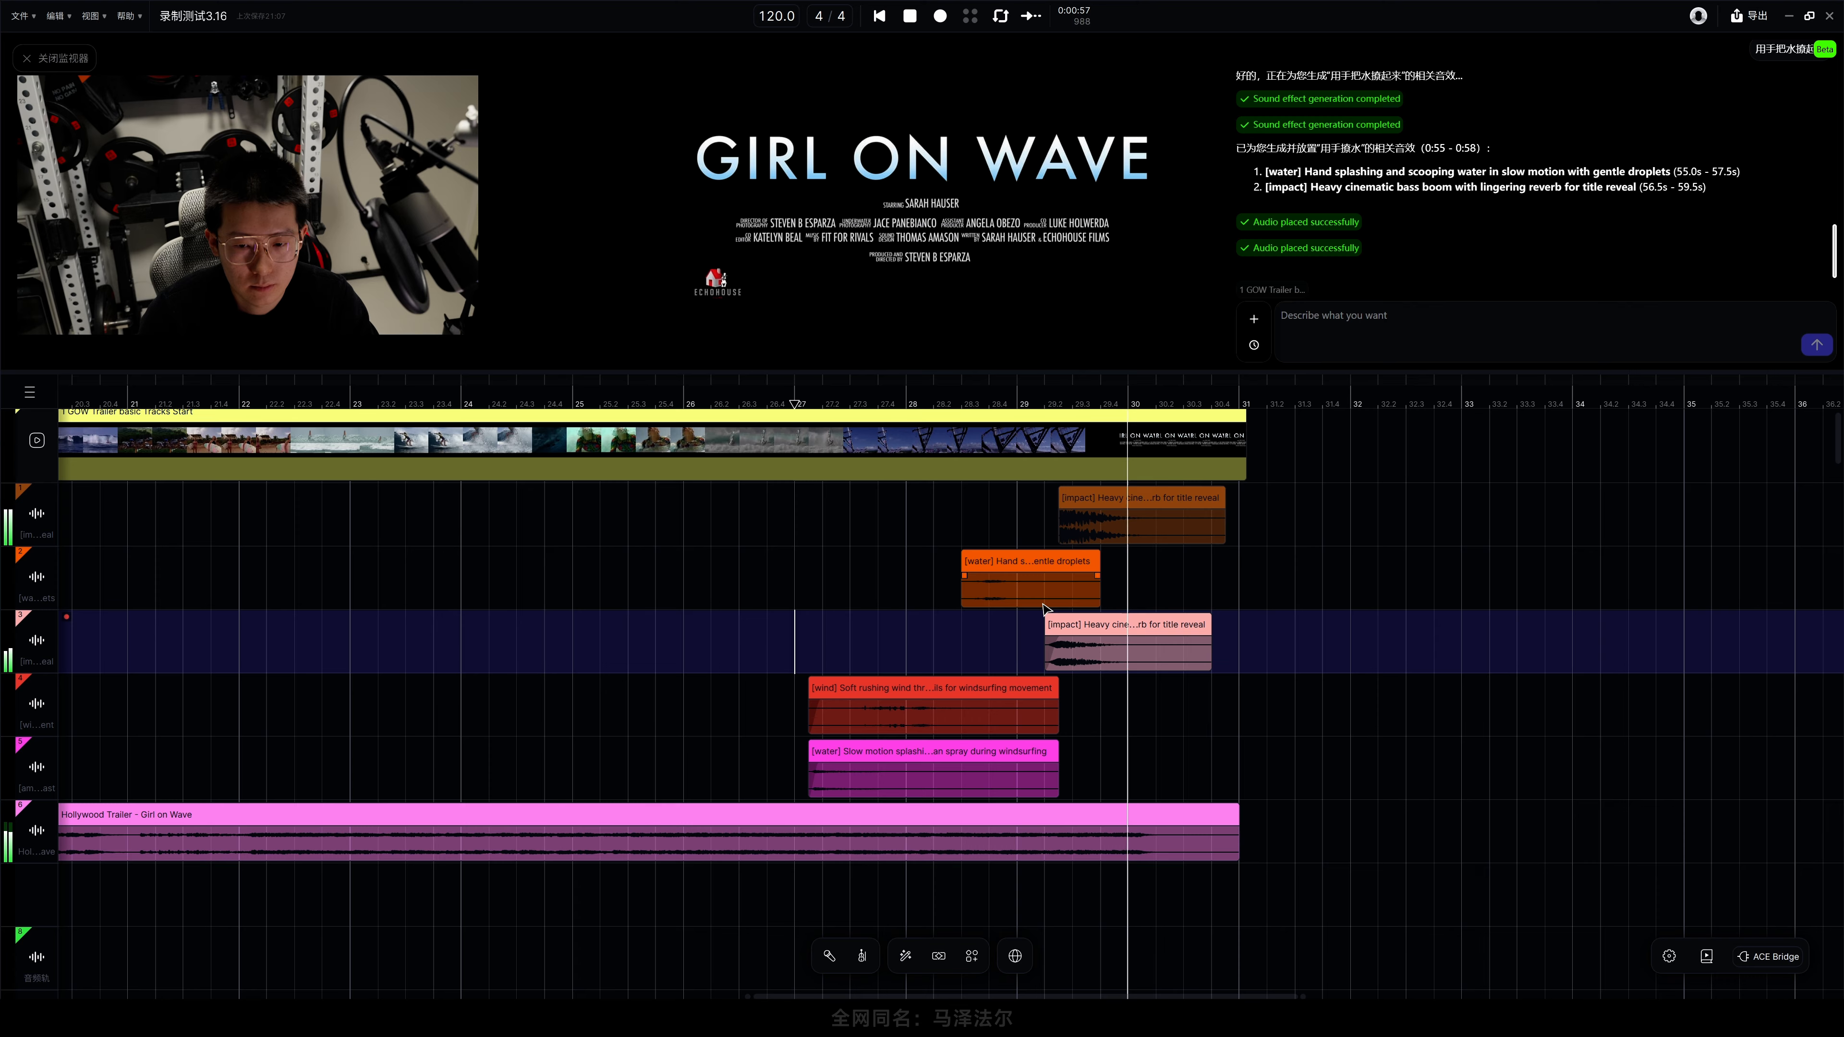
- Solo the first impact effect to audition it, and shift both impact effects to start where the GIRL ON WAVE title appears
click(1031, 495)
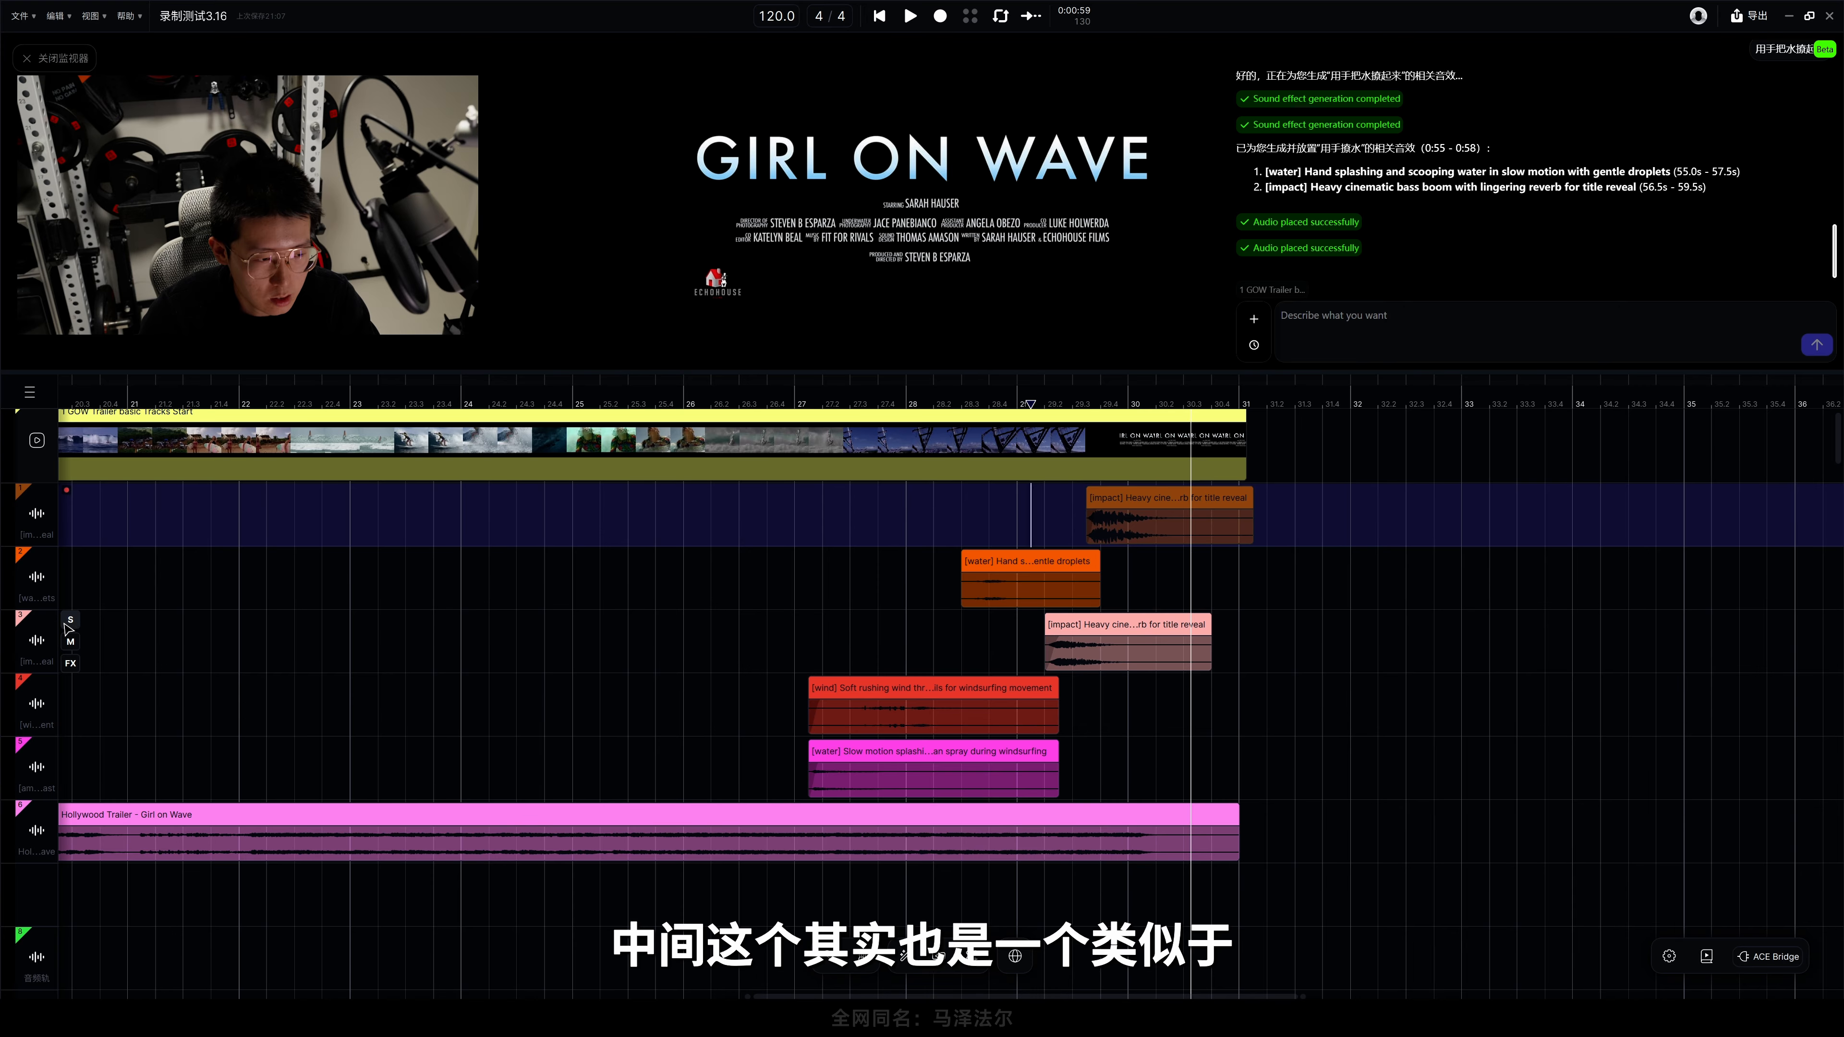
click(1039, 505)
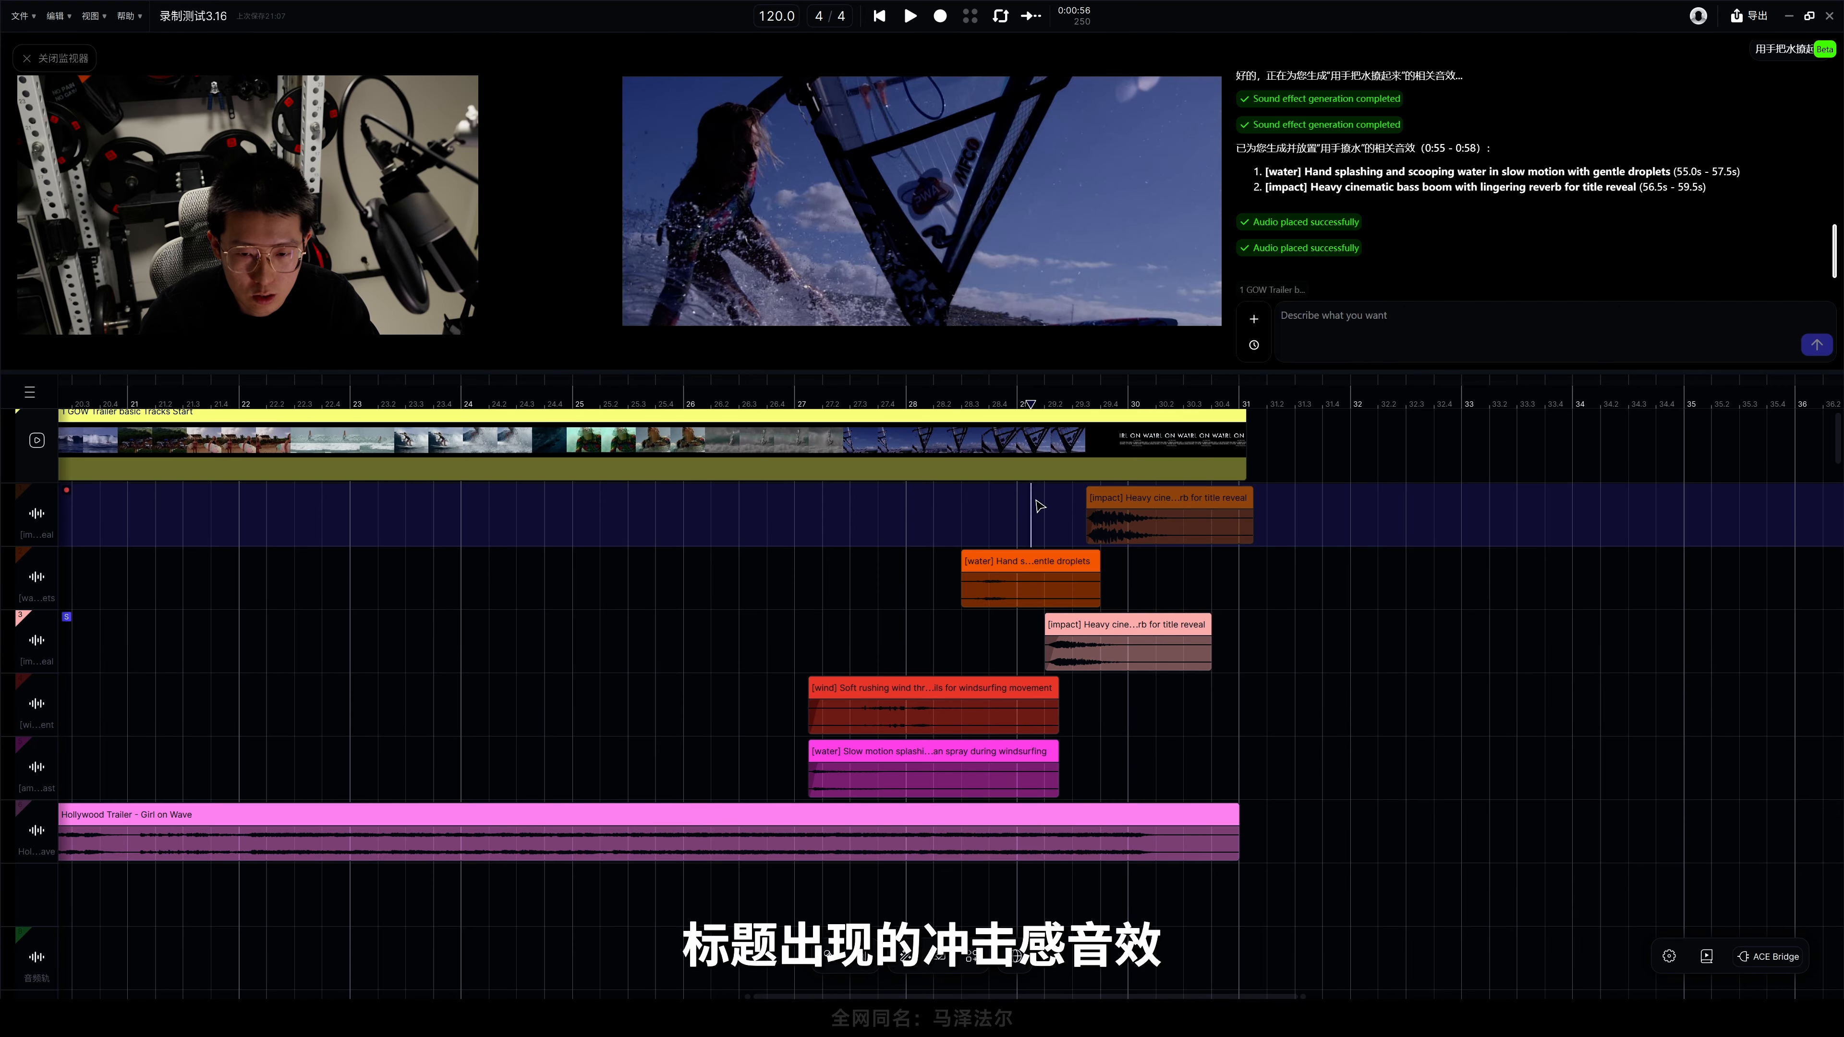
key(space)
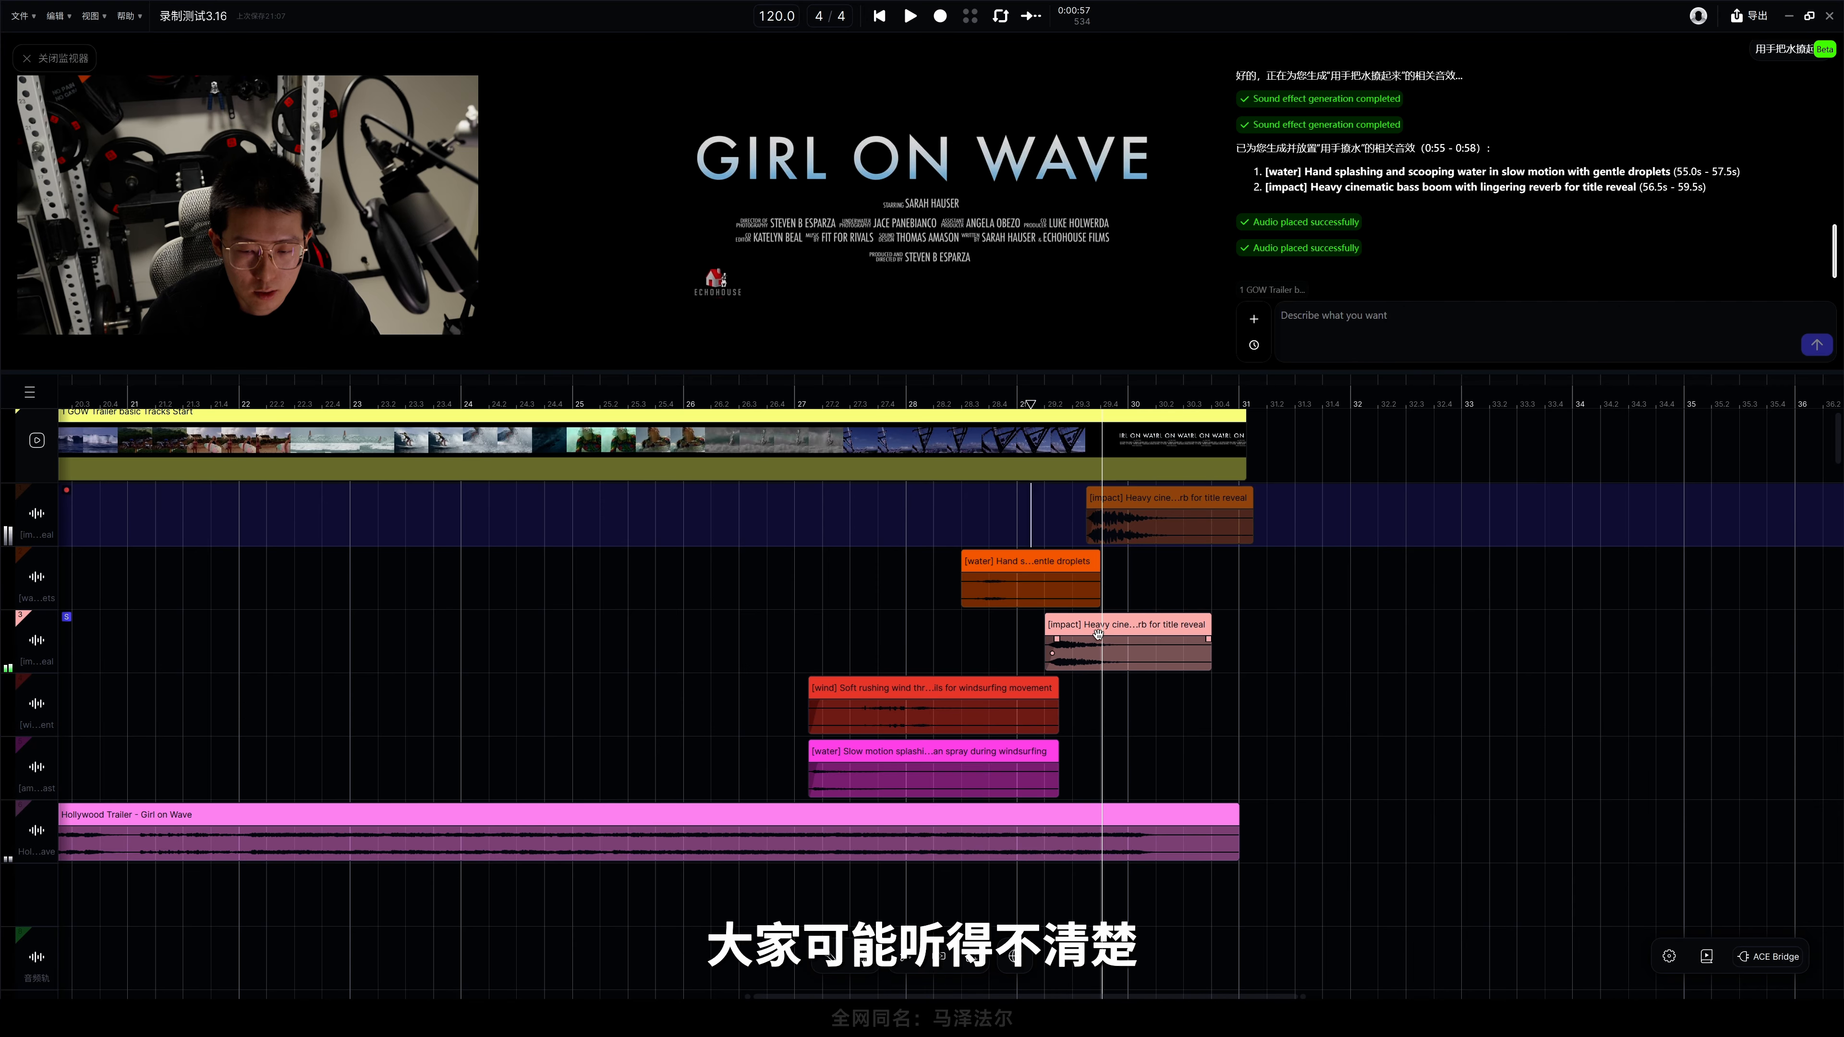
drag(1077, 621, 1102, 622)
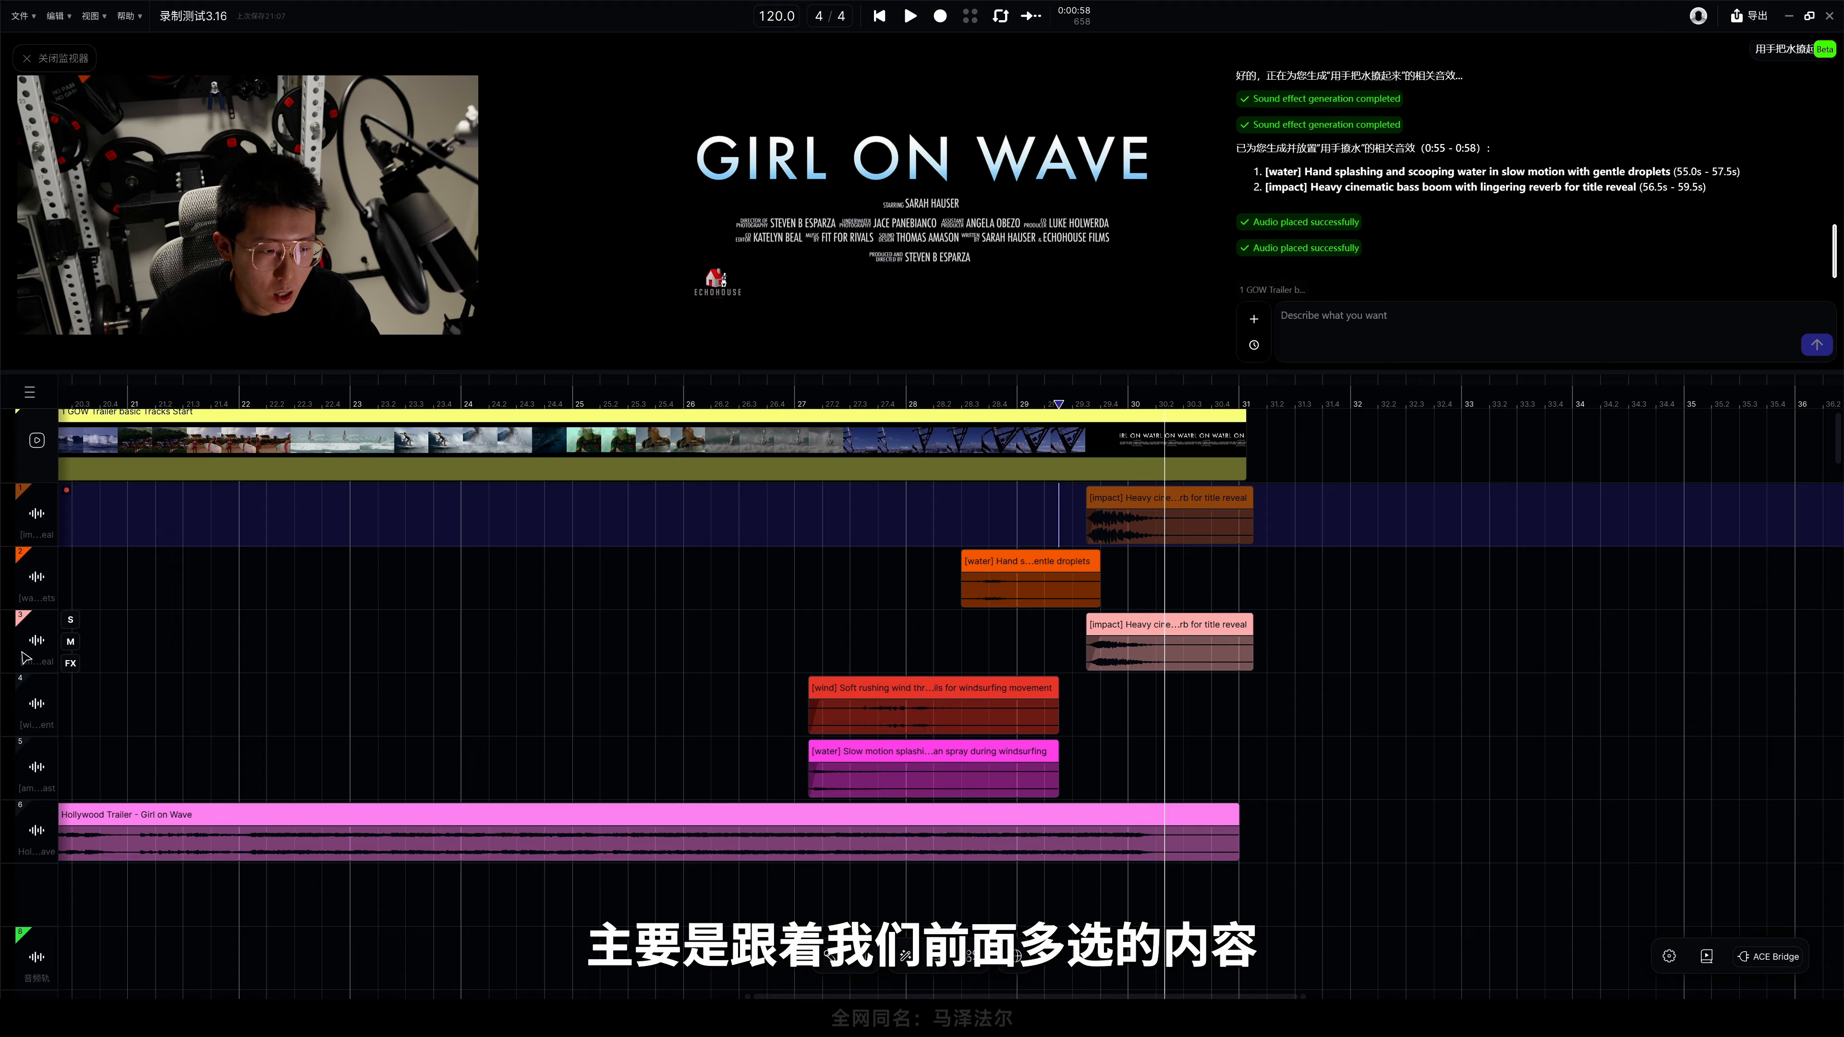
- Play the full mix of music and effects from the start of the windsurfing effects
click(813, 574)
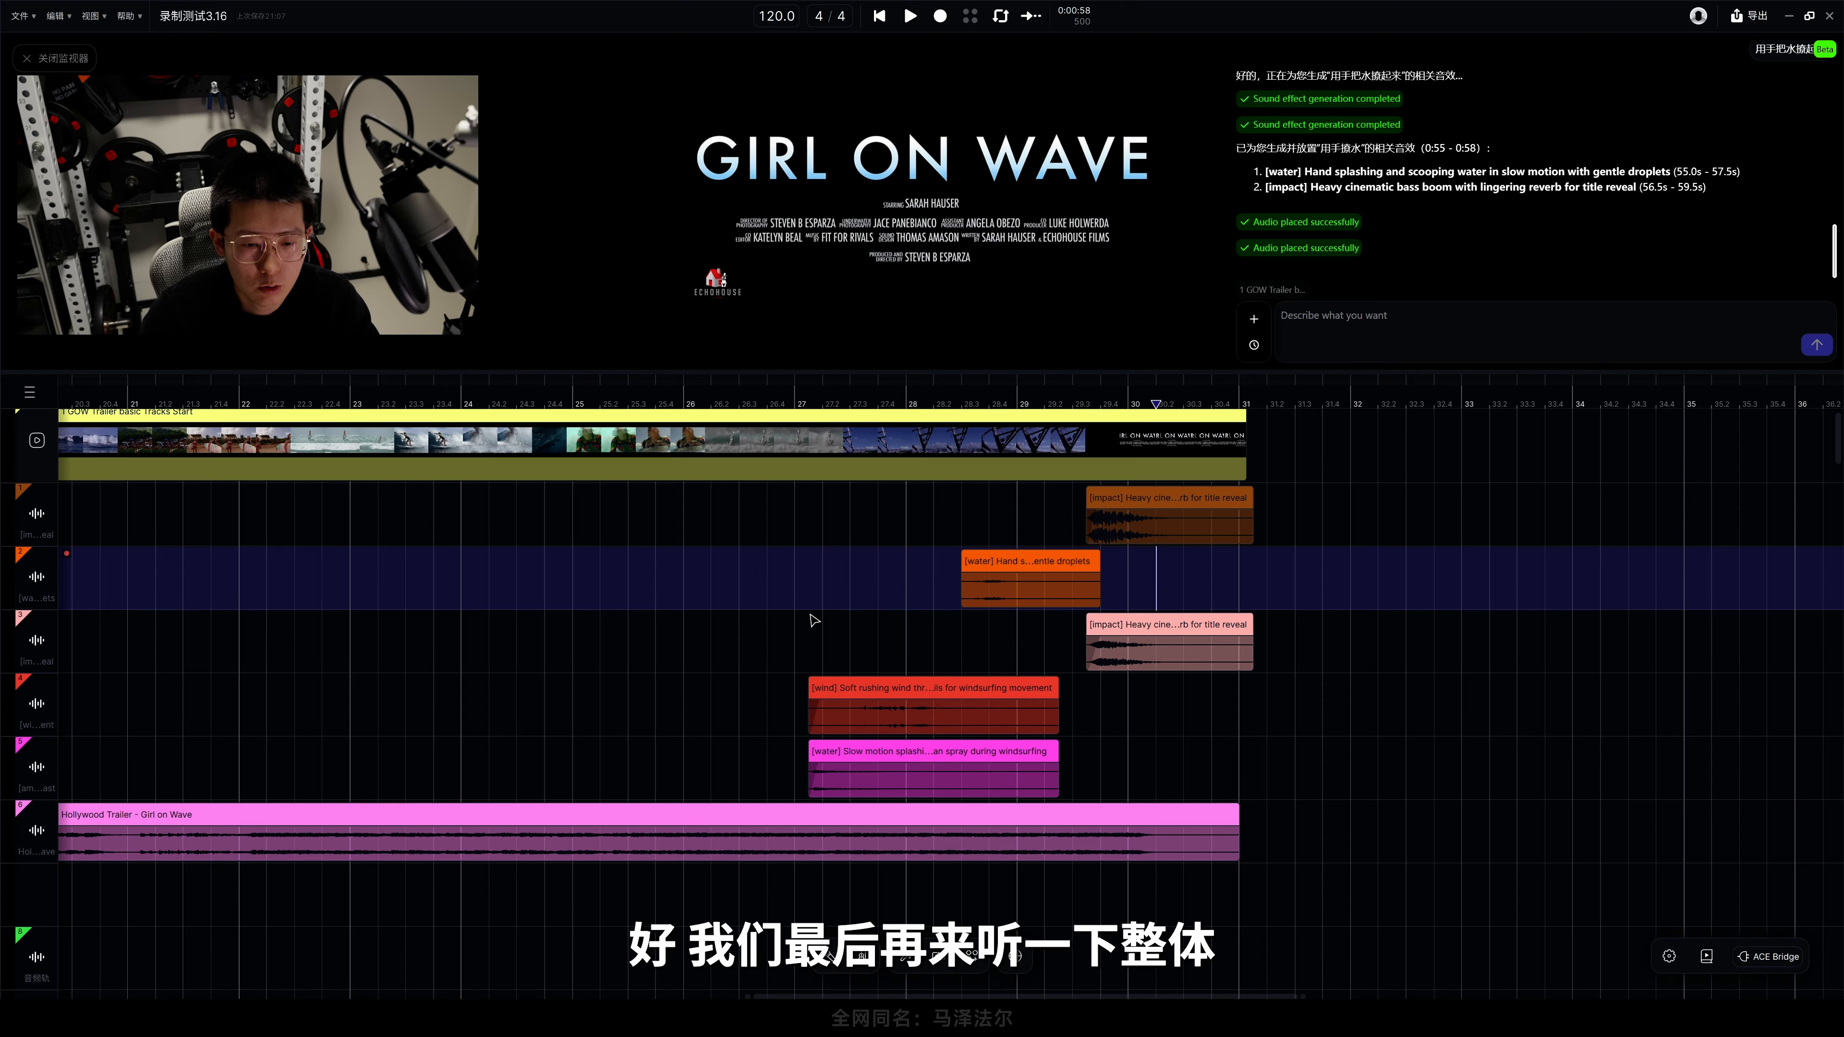
click(808, 629)
key(space)
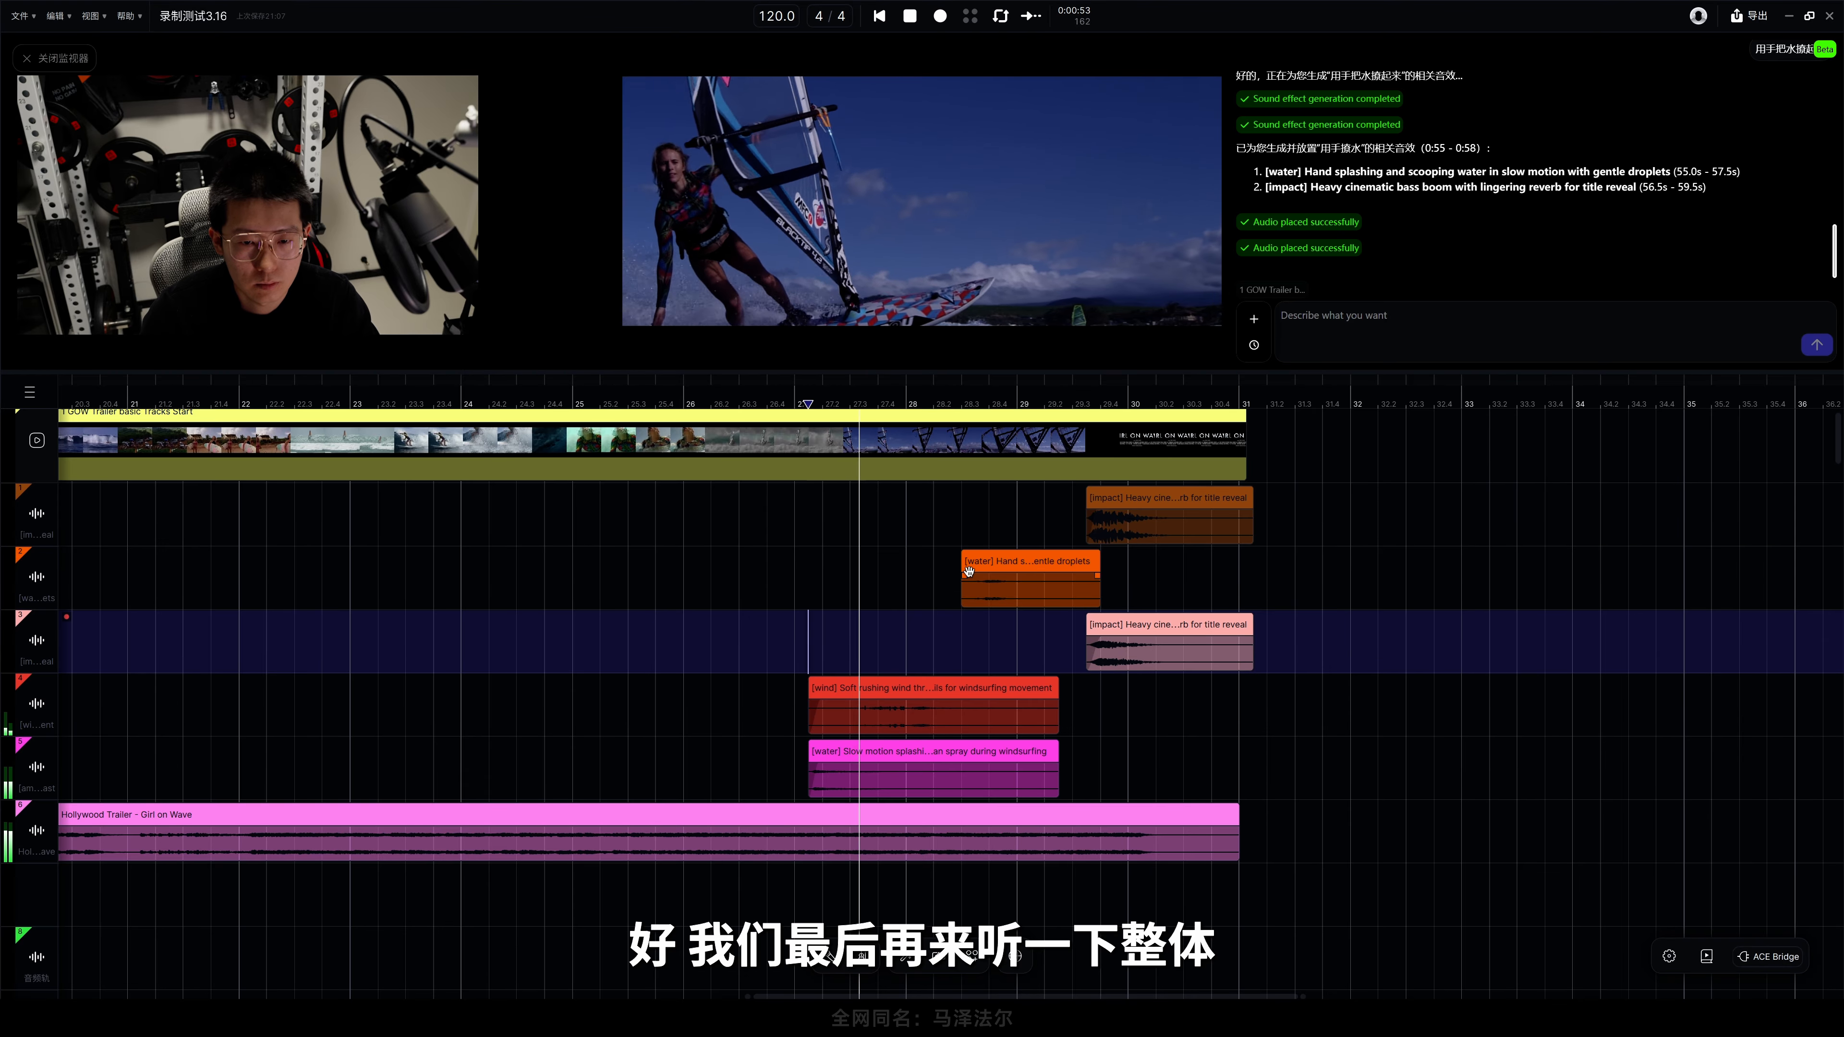